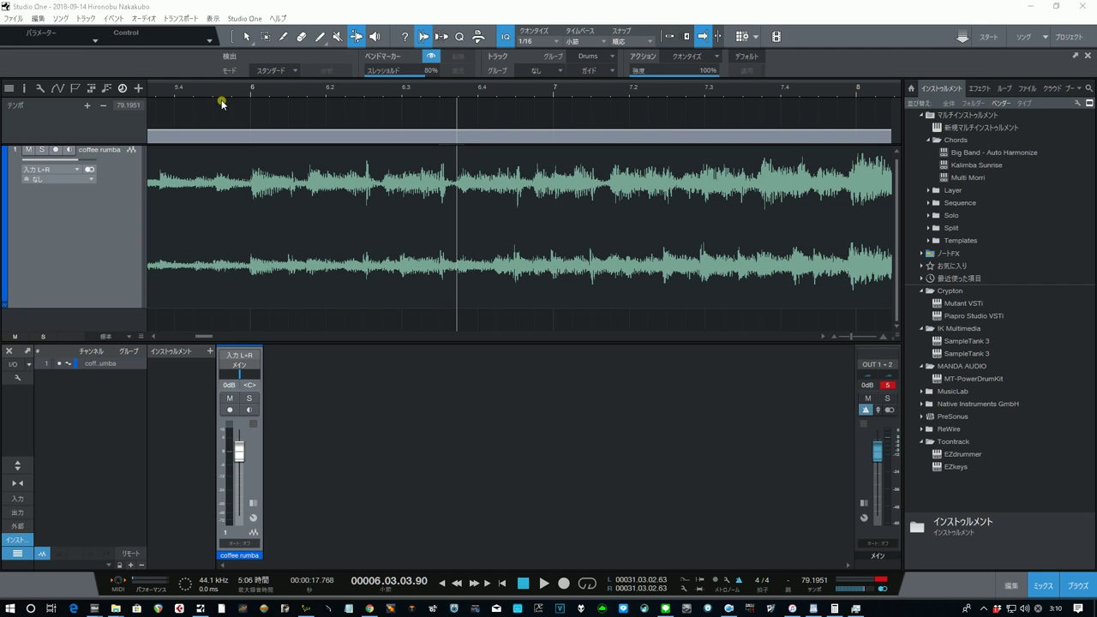
Step: Play the coffee rumba audio from just before bar 6, and bend the transient near 8.3 slightly later onto that beat
left_click(226, 90)
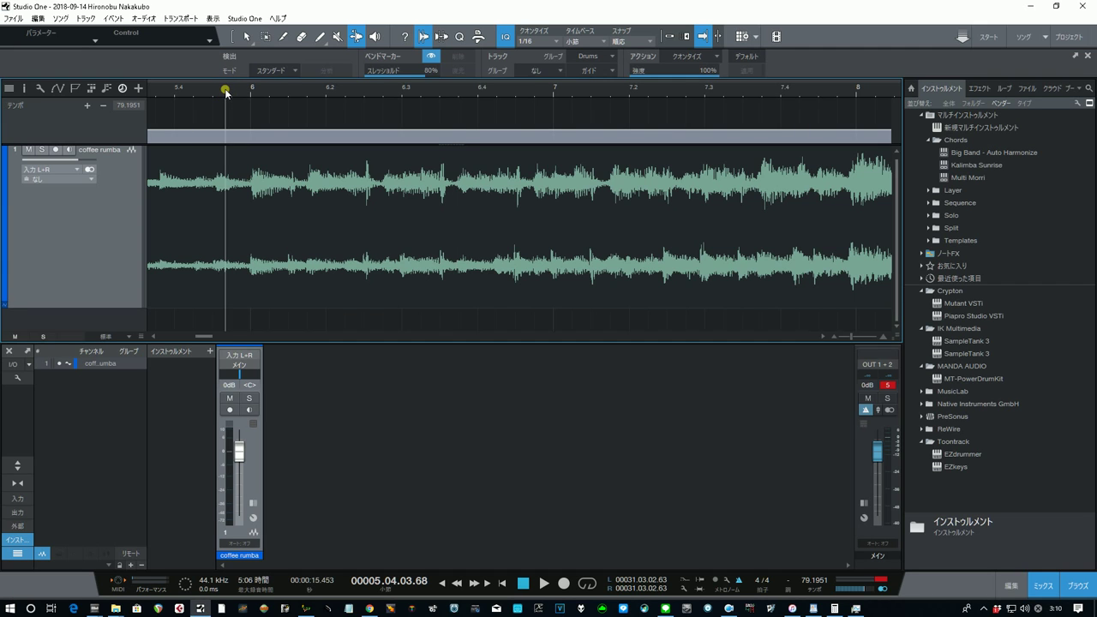
key("space")
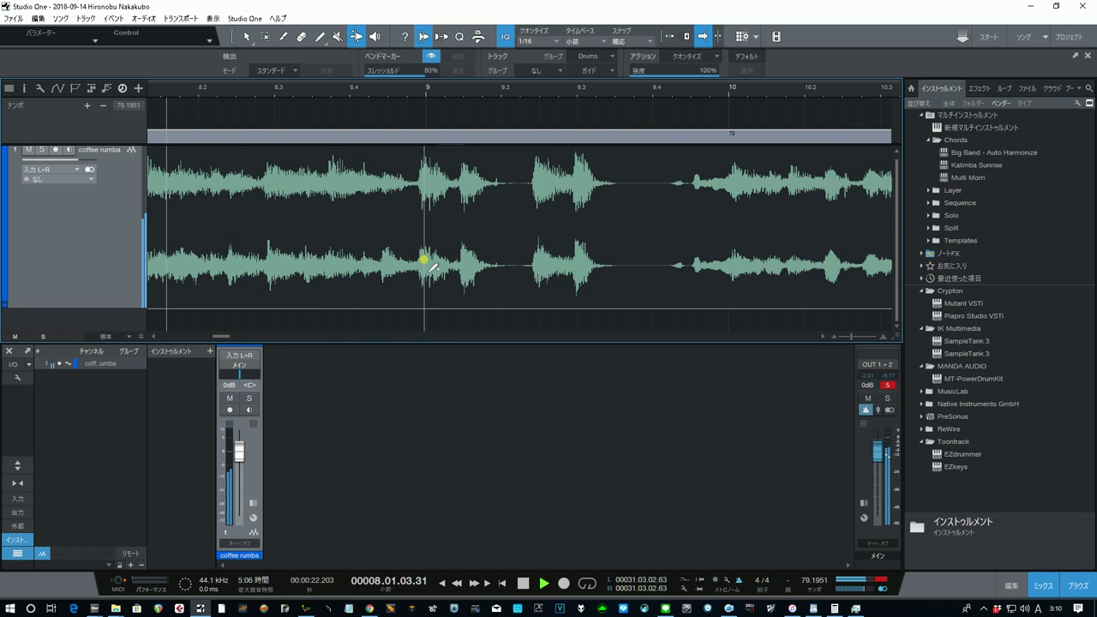
key("space")
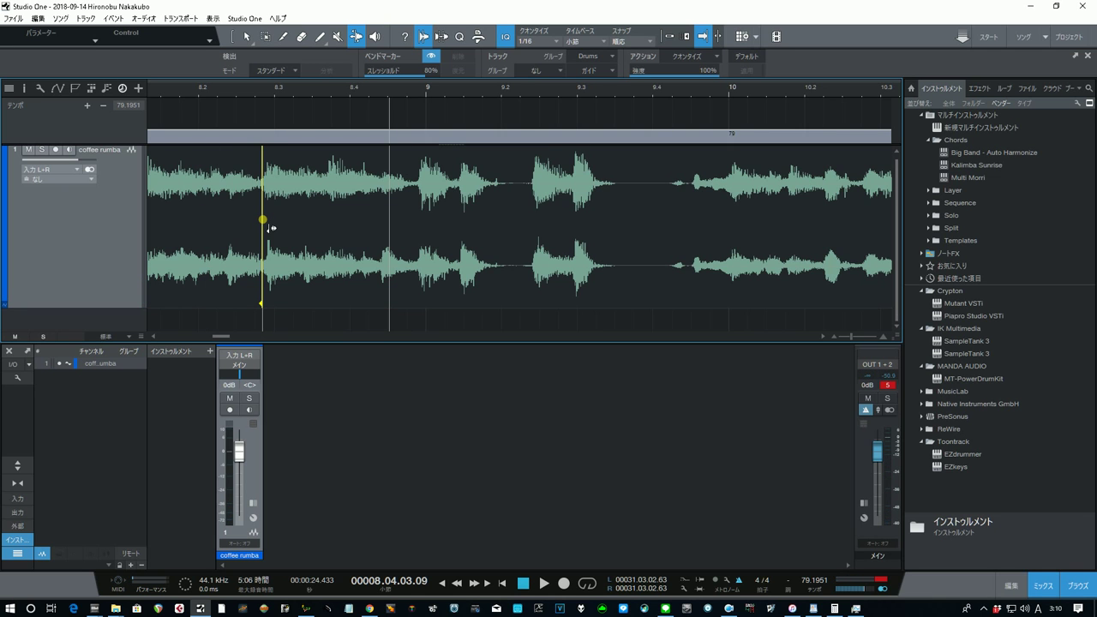
left_click_drag(270, 227, 280, 230)
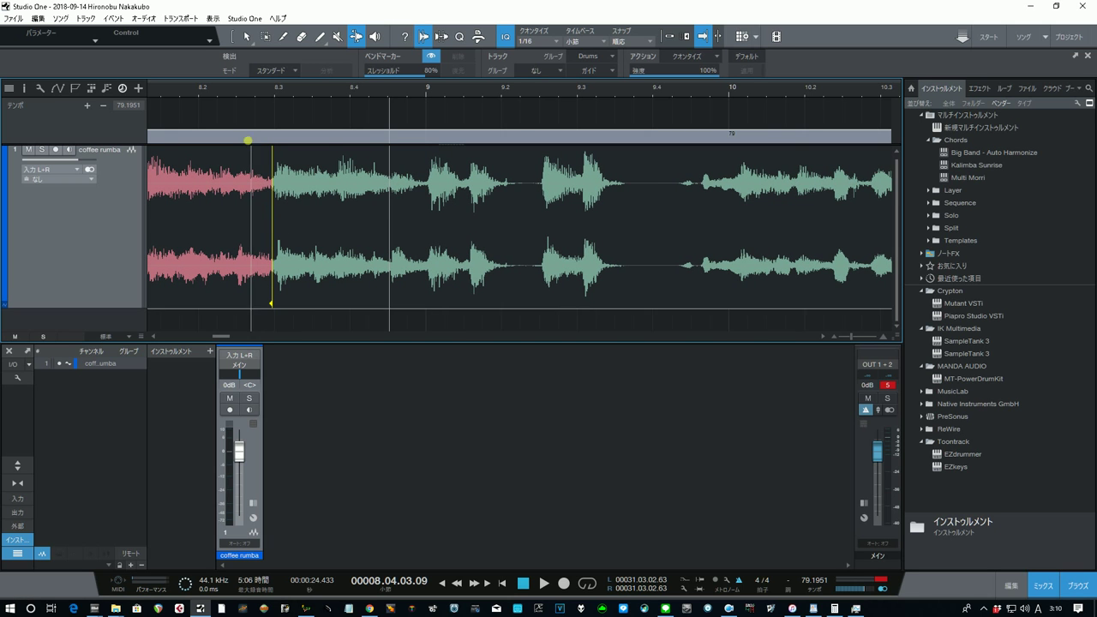
Step: Audition the passage through bar 9 and bend the transient near 9.3 slightly earlier onto beat 9.3
key("space")
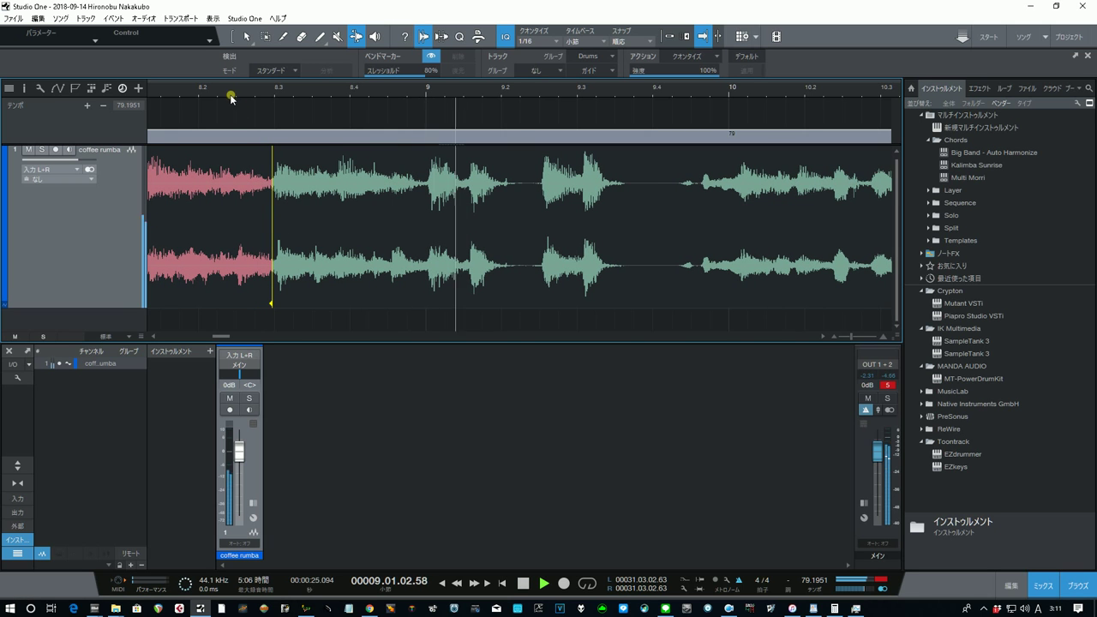
key("space")
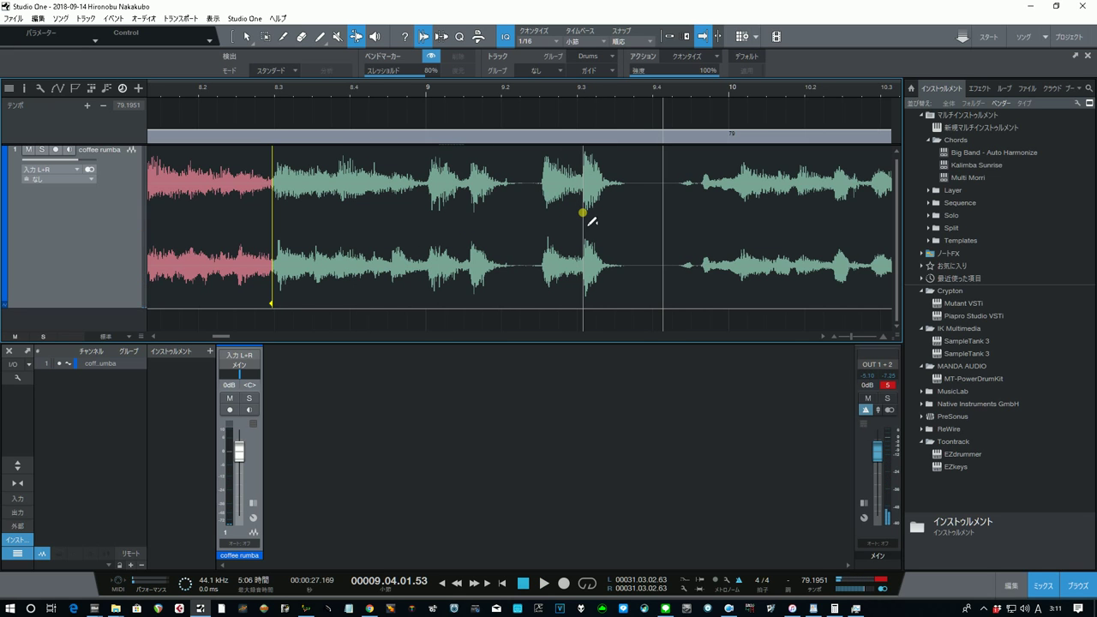
left_click_drag(582, 212, 586, 230)
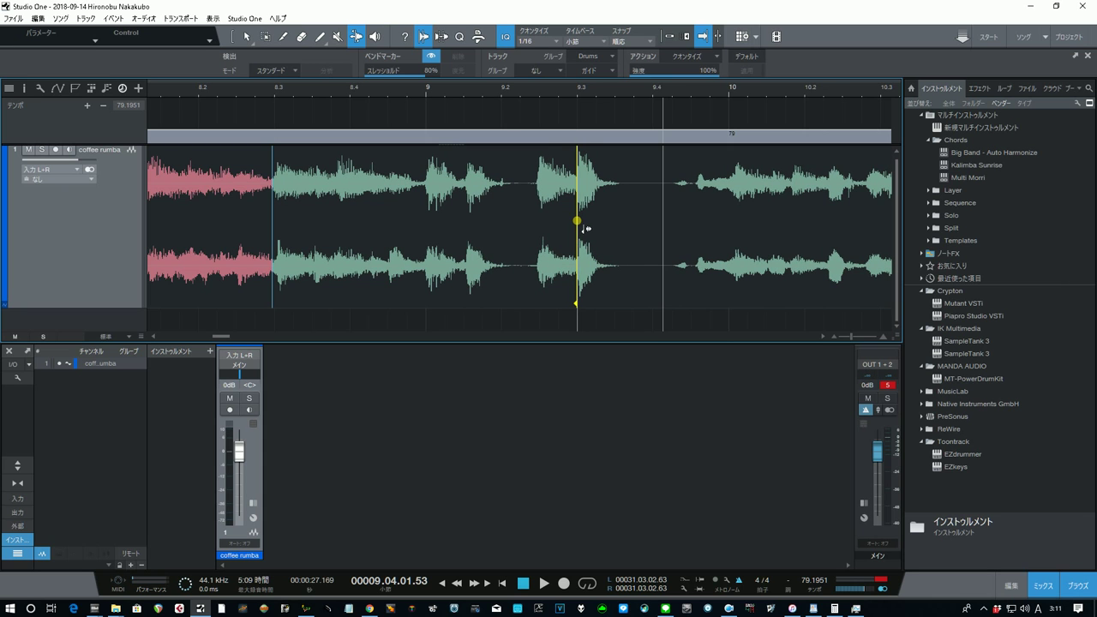
Step: Play on from beat 8.4 past bar 11 and add a bend marker that aligns the audio with the bar 11 line
left_click(377, 89)
key("space")
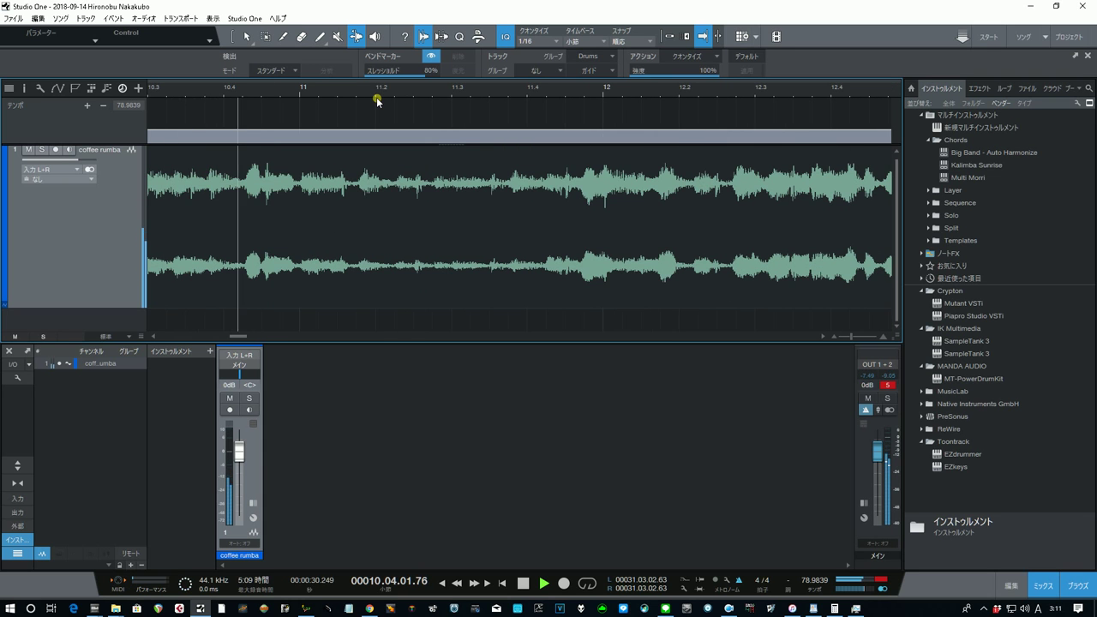
key("space")
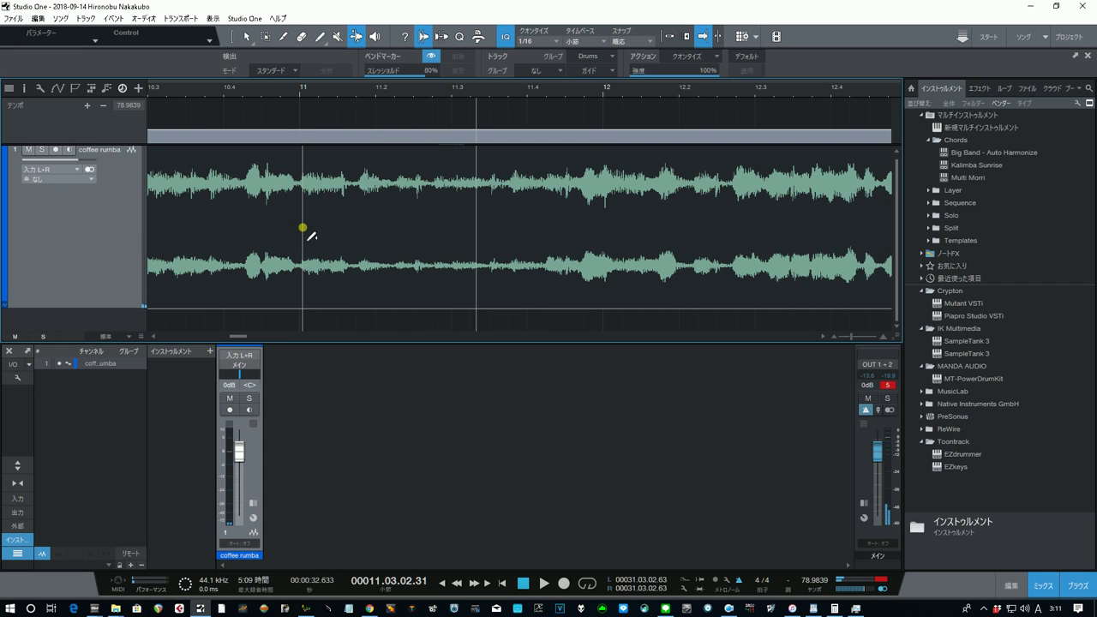
left_click_drag(310, 236, 308, 237)
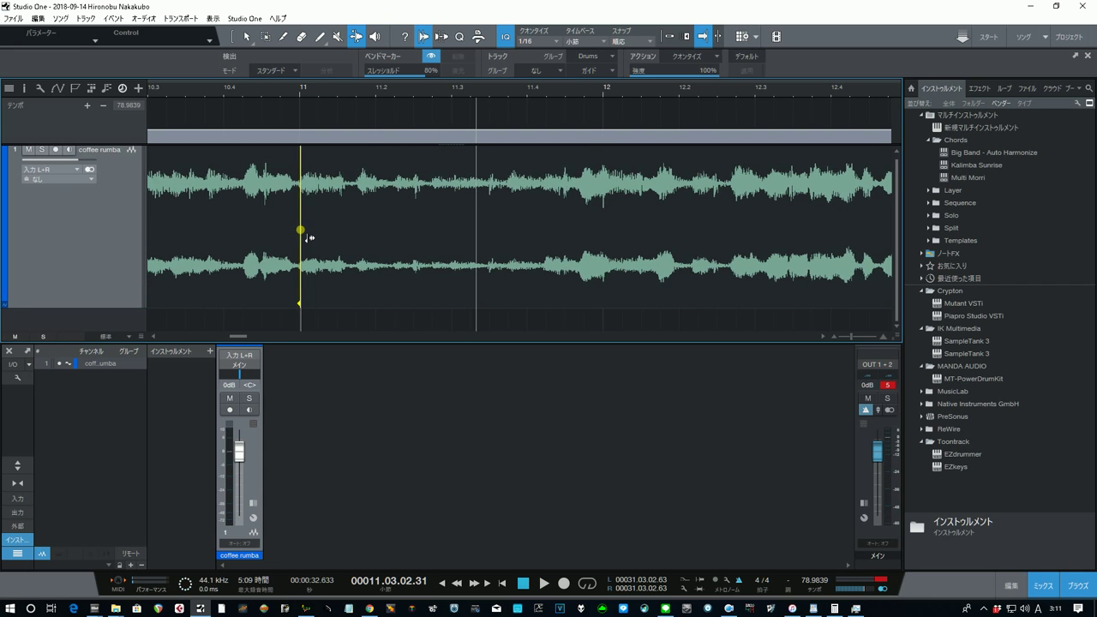
Step: Audition the audio up to bar 14, replay it from 13.3, and shift the bend marker at bar 14 slightly later
key("space")
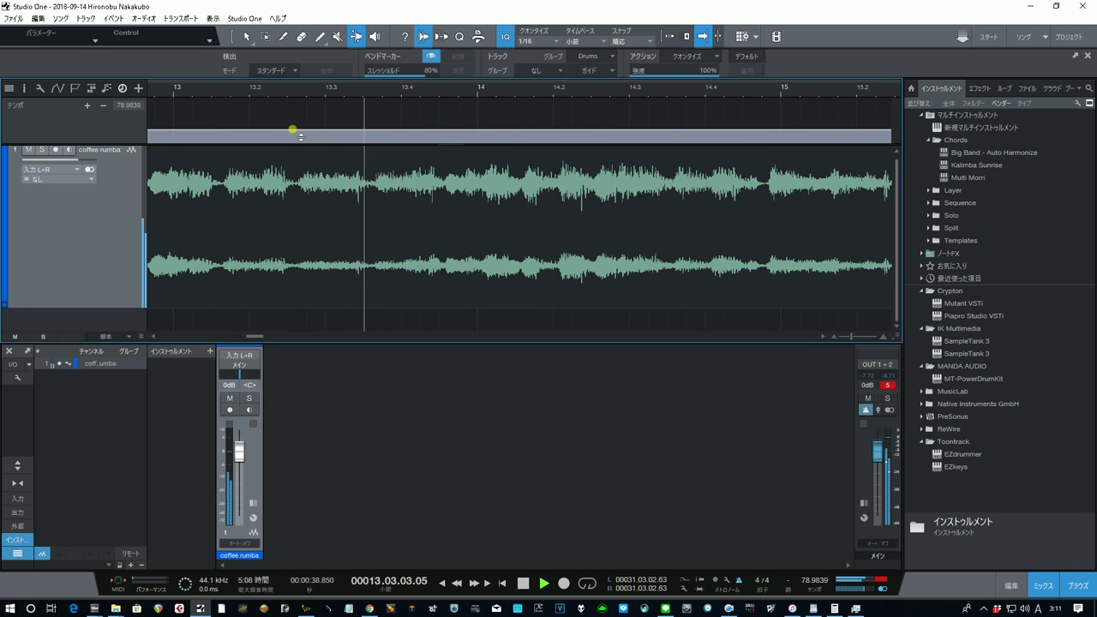
key("space")
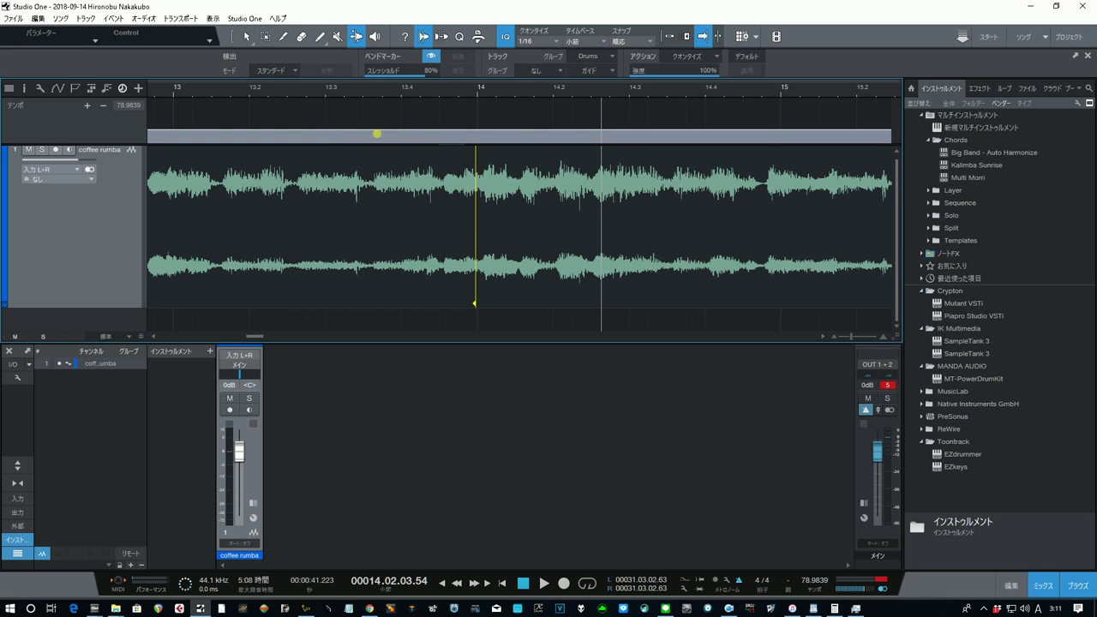
left_click(329, 89)
key("space")
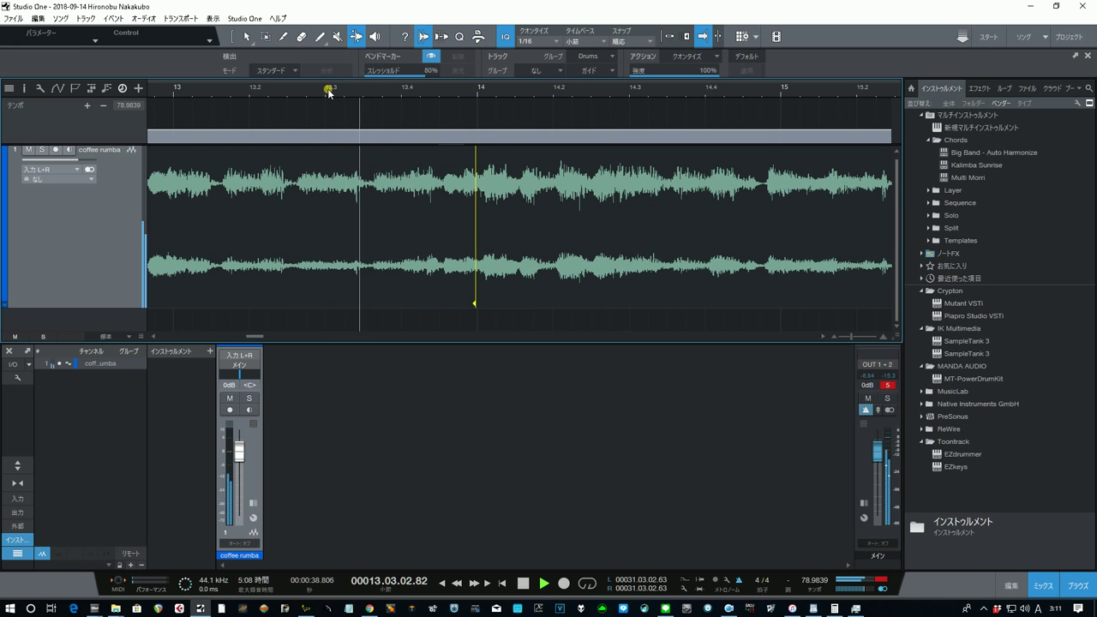
key("space")
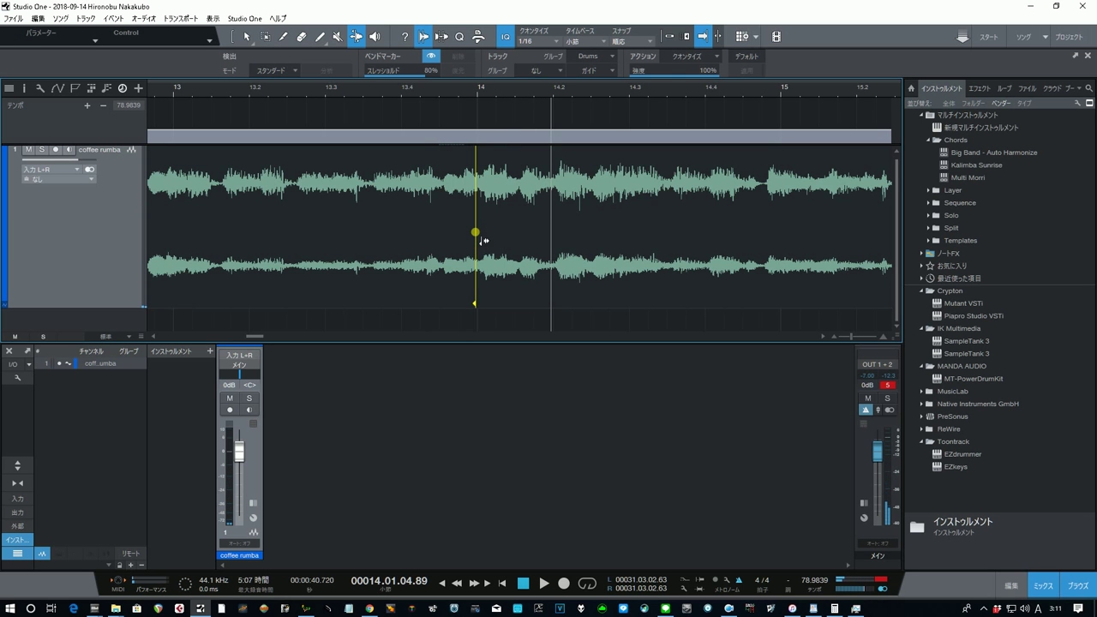
left_click_drag(480, 241, 495, 247)
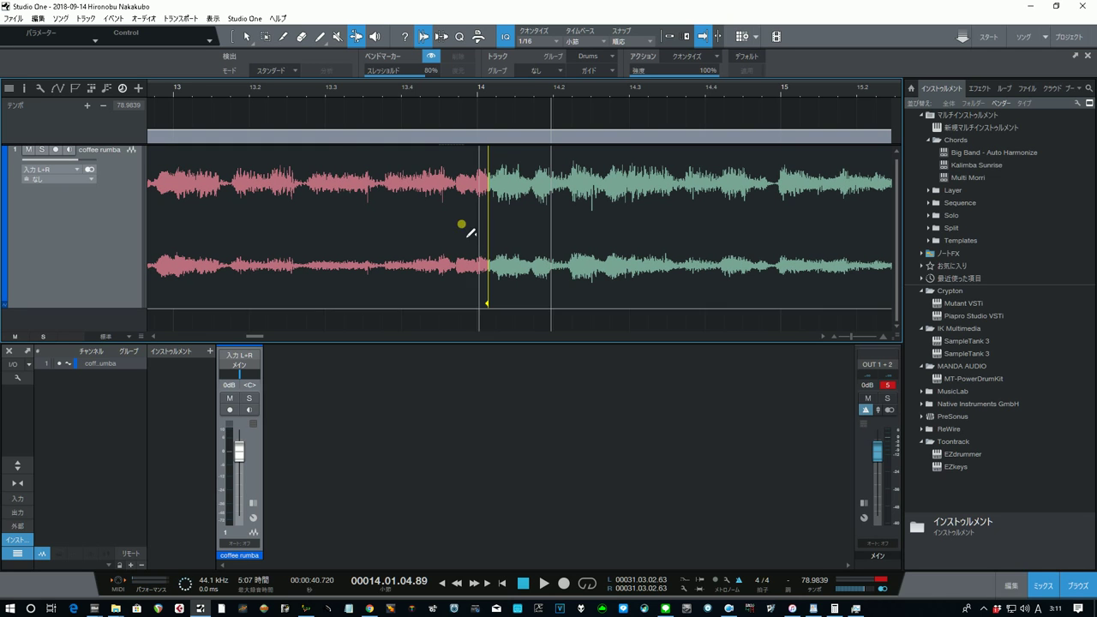
Step: Play on from 13.3 past bar 16 and bend the transient just ahead of bar 16 later onto the bar line
left_click(343, 87)
key("space")
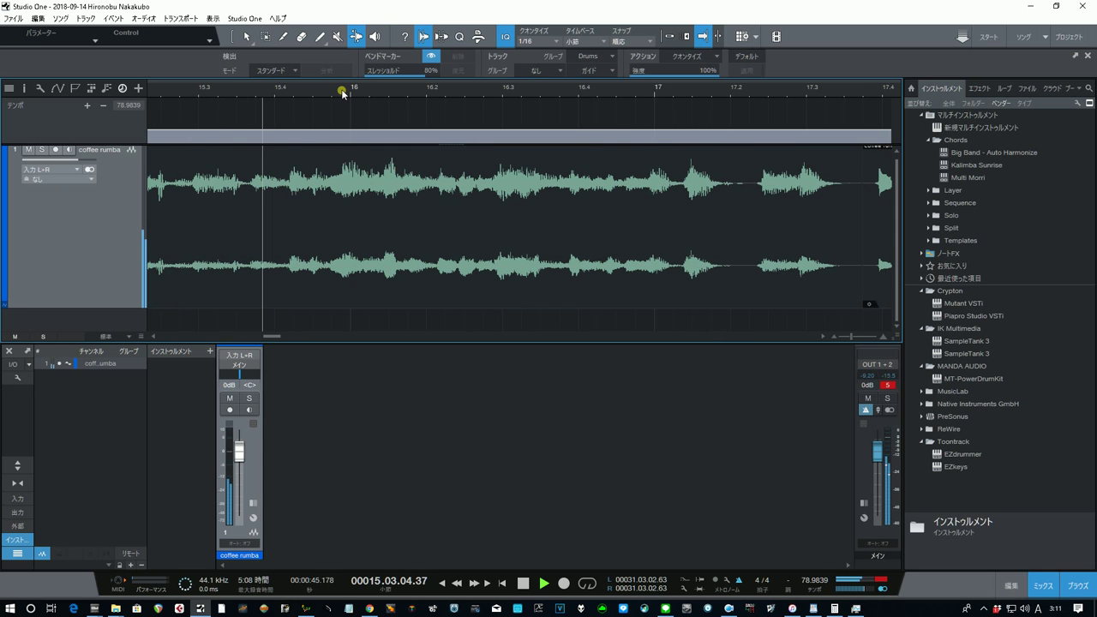
key("space")
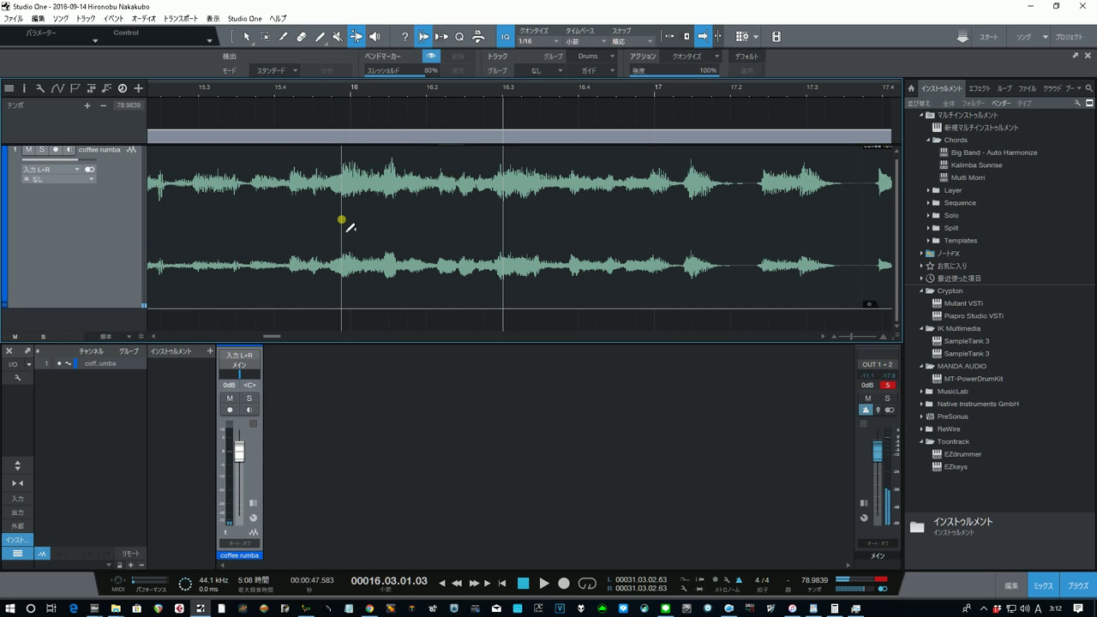
left_click_drag(350, 227, 358, 229)
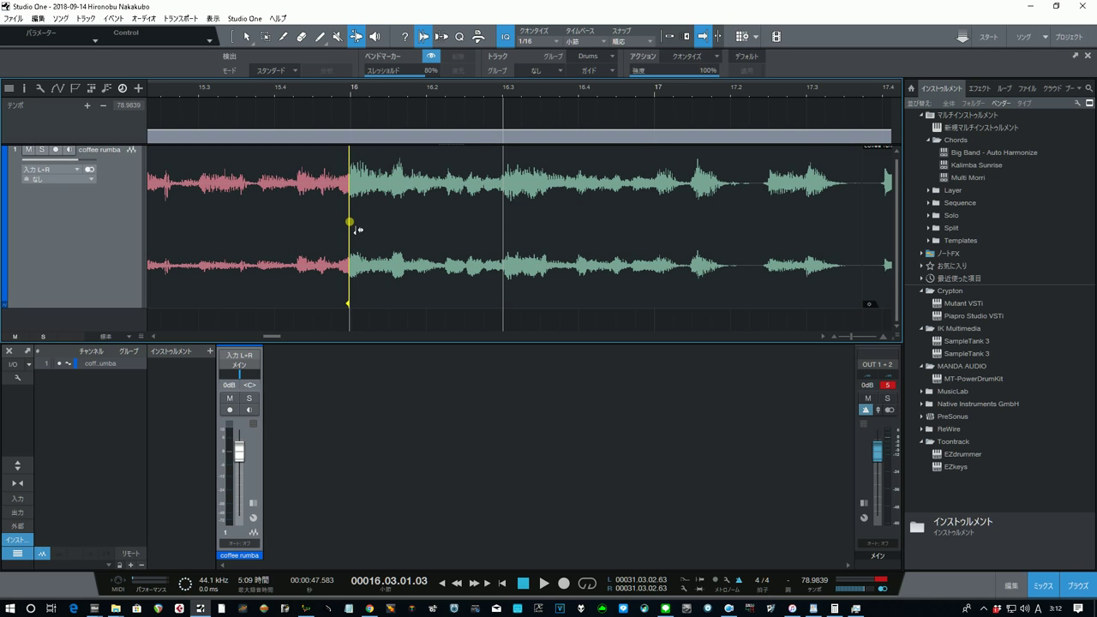
Step: Play on from 15.4 past bar 18 and move the audio's bend marker at bar 18 slightly earlier
left_click(287, 88)
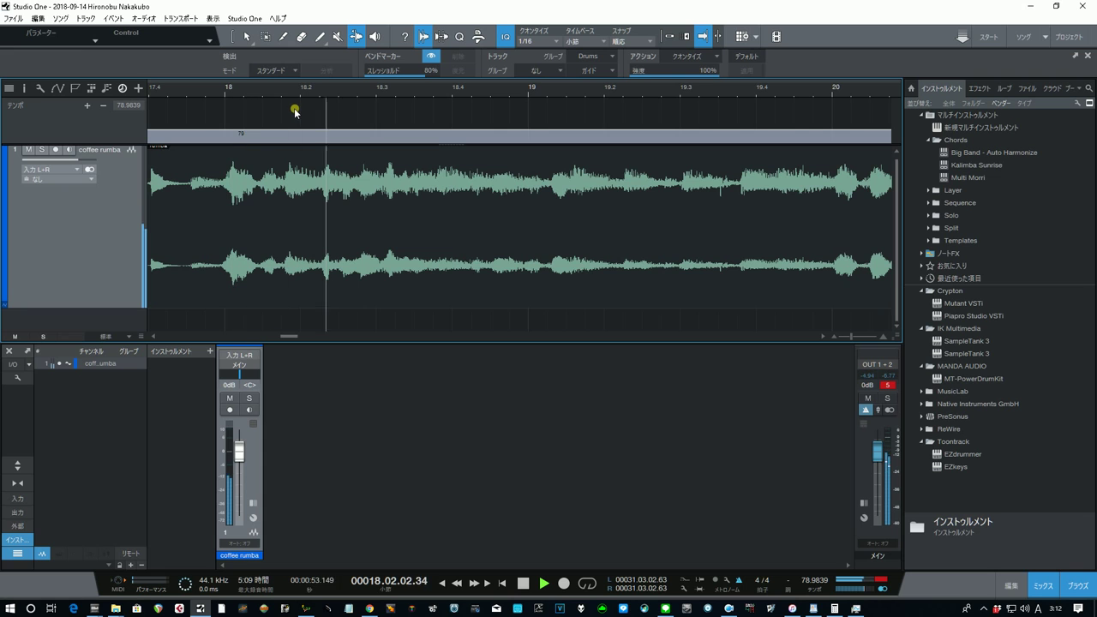
key("space")
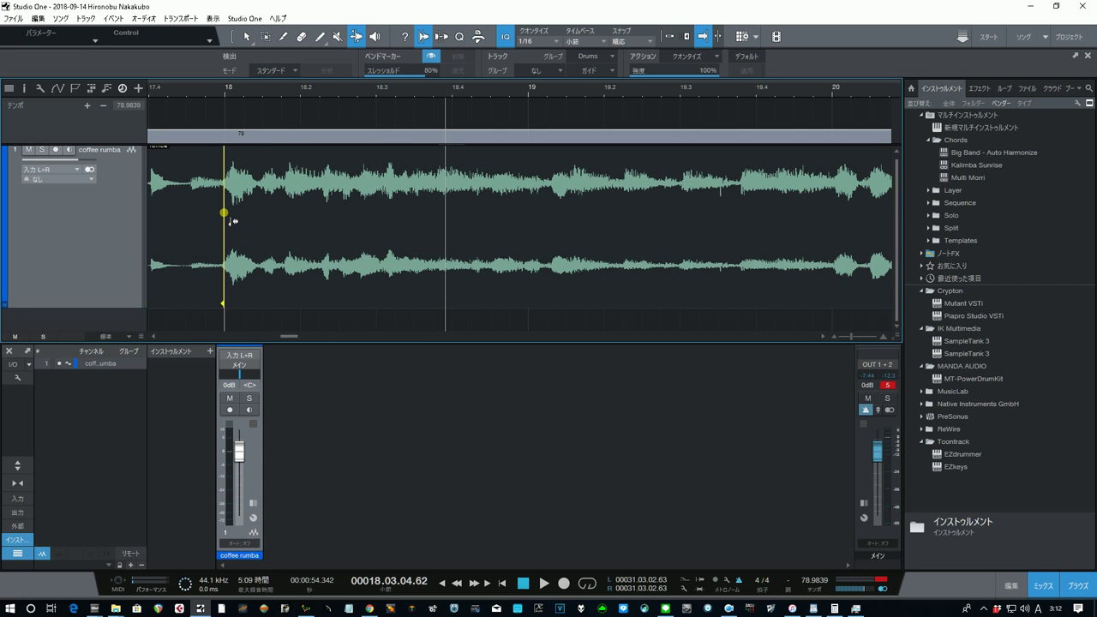
left_click_drag(230, 222, 228, 226)
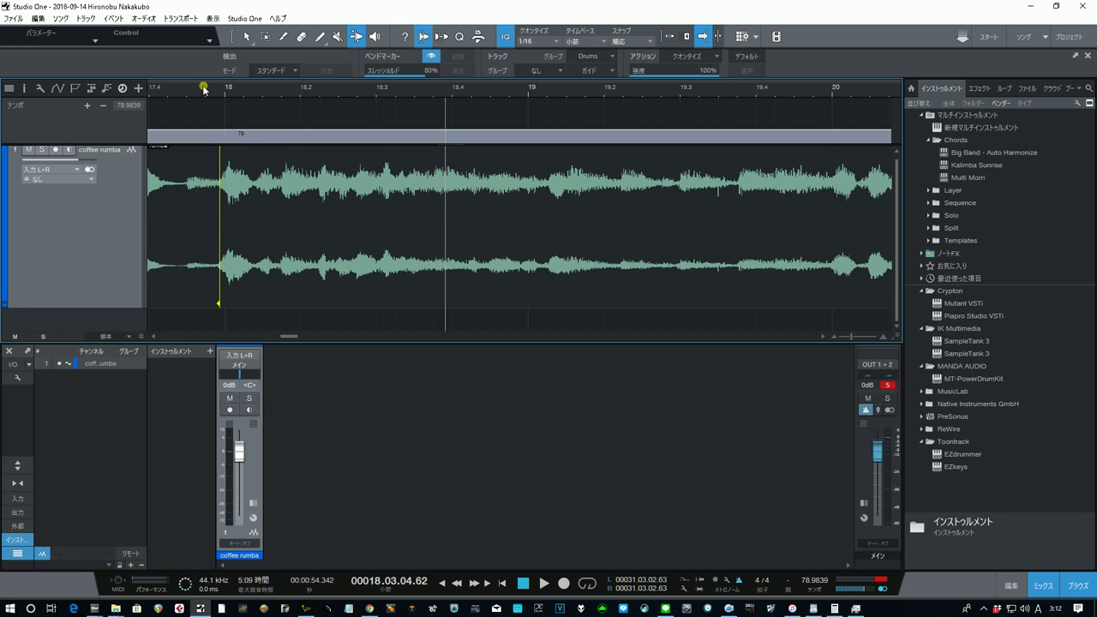
Step: Play on to the end of bar 20 and bend the transient just before beat 20.3 later onto that beat
key("space")
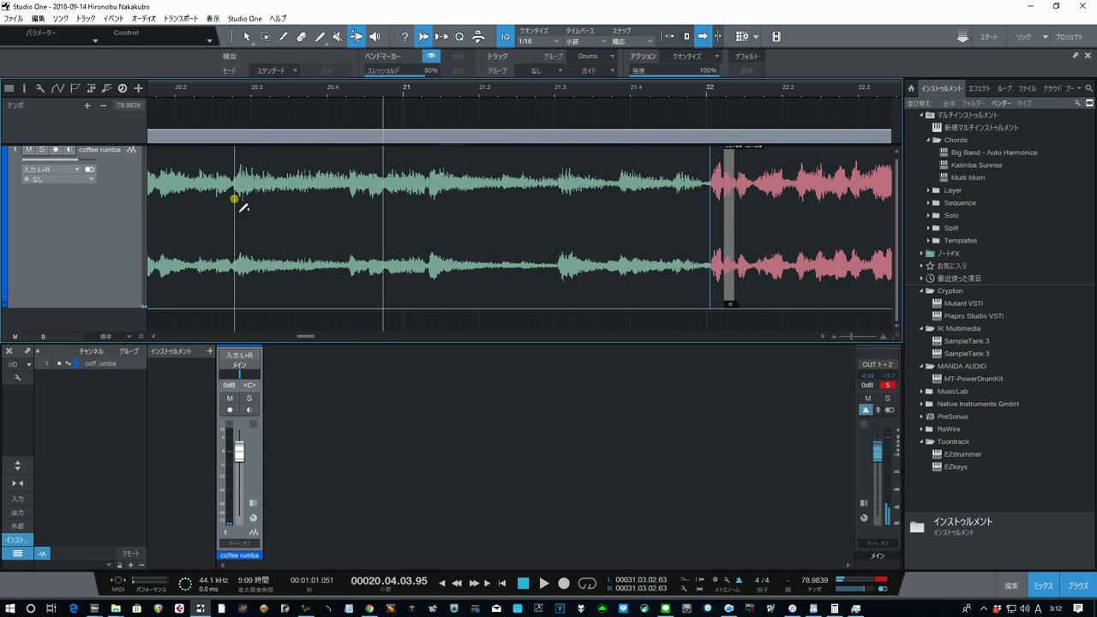
left_click_drag(242, 206, 257, 214)
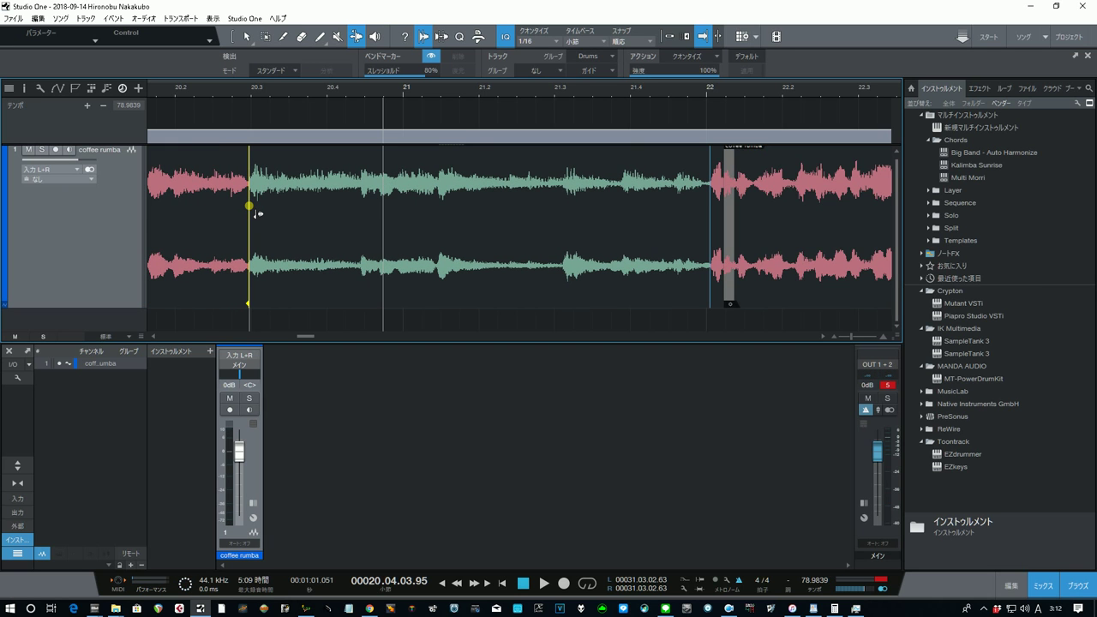
Step: Replay the passage around beat 20.3 several times from about beat 20.2, and pull its bend marker slightly earlier
left_click(225, 127)
left_click(222, 87)
key("space")
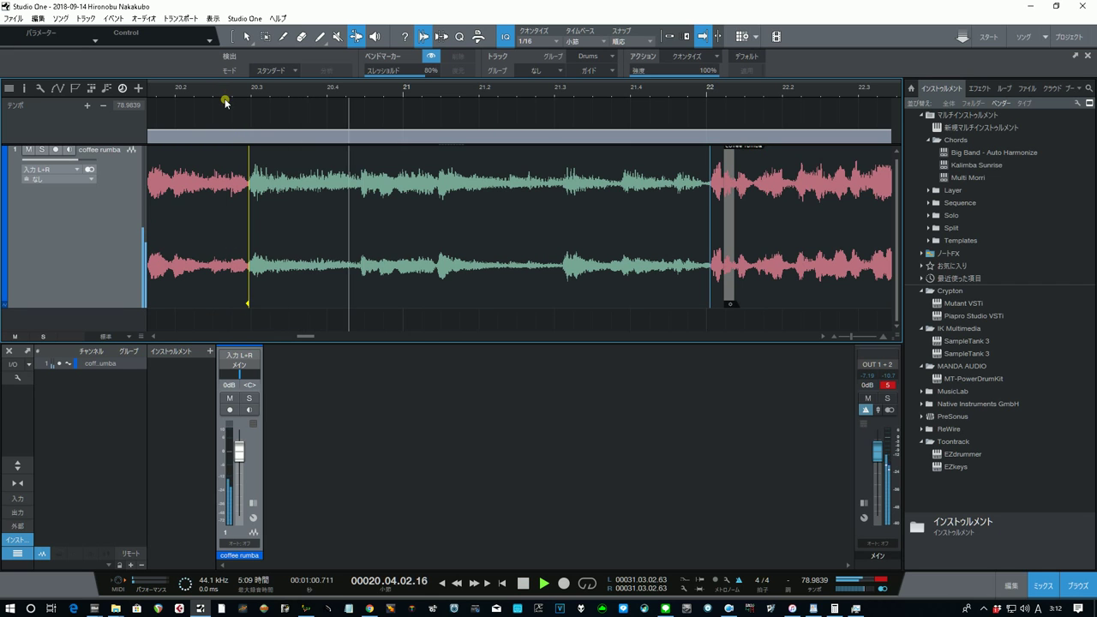
key("space")
left_click(172, 91)
key("space")
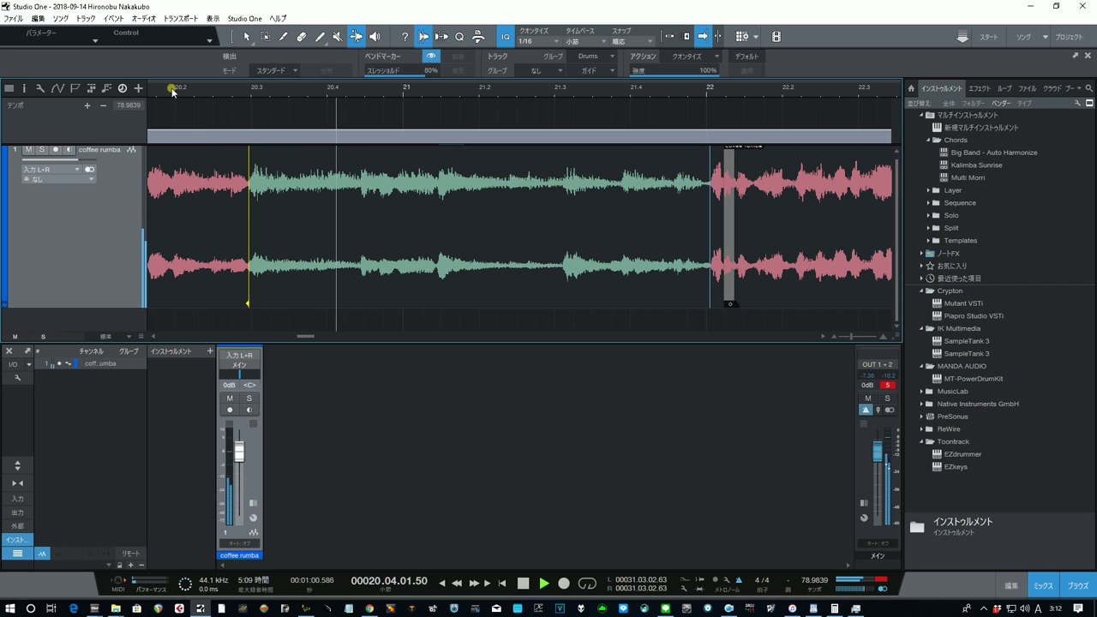
key("space")
left_click(165, 91)
key("space")
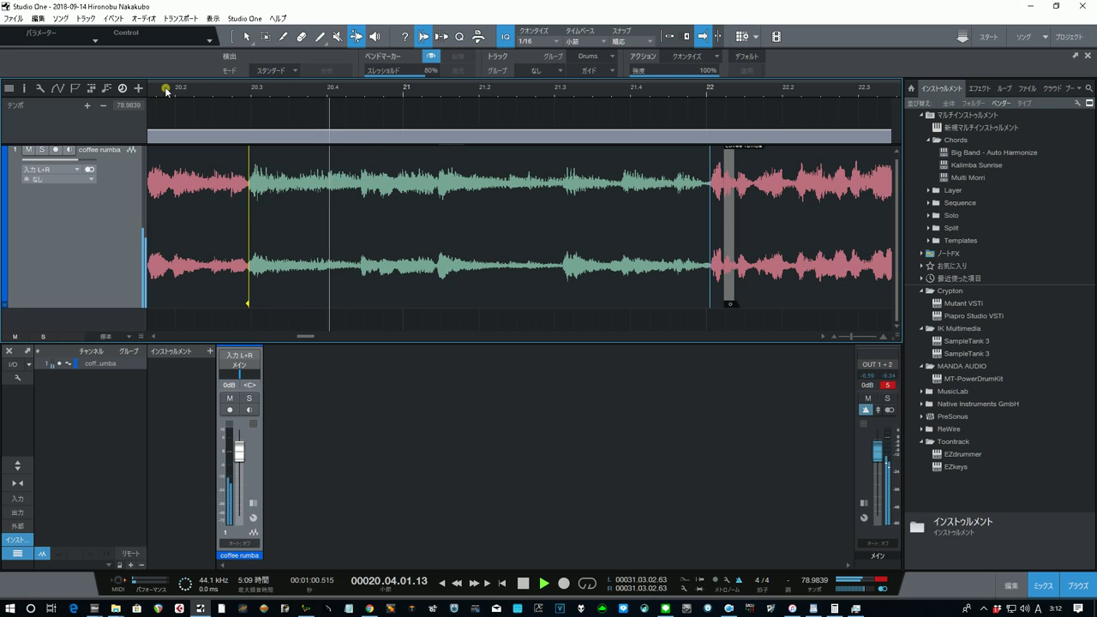
key("space")
left_click(163, 89)
key("space")
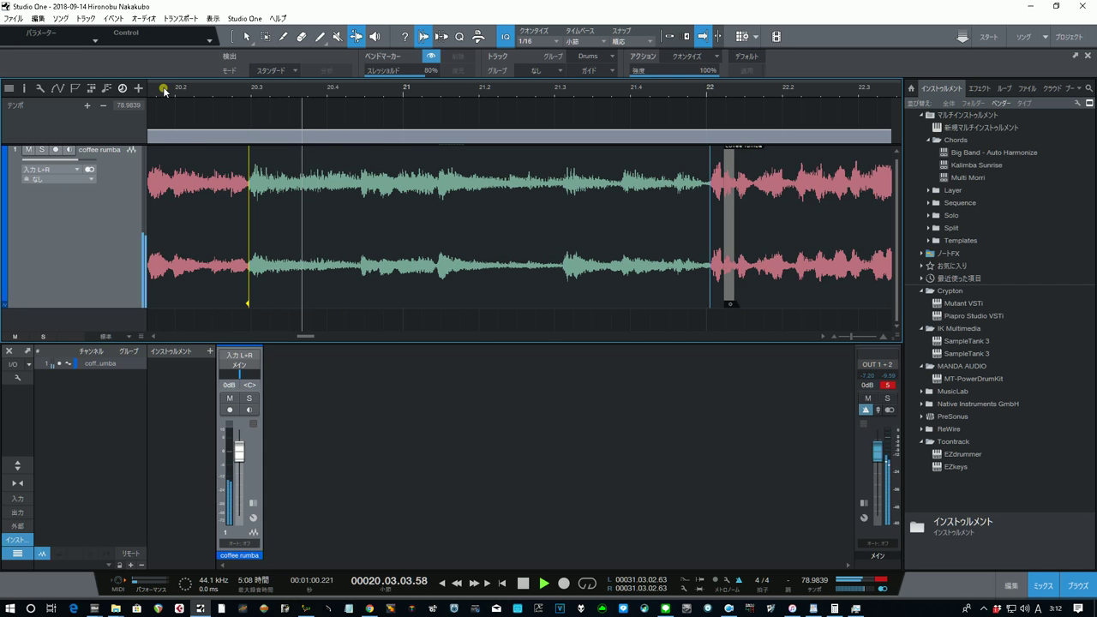
key("space")
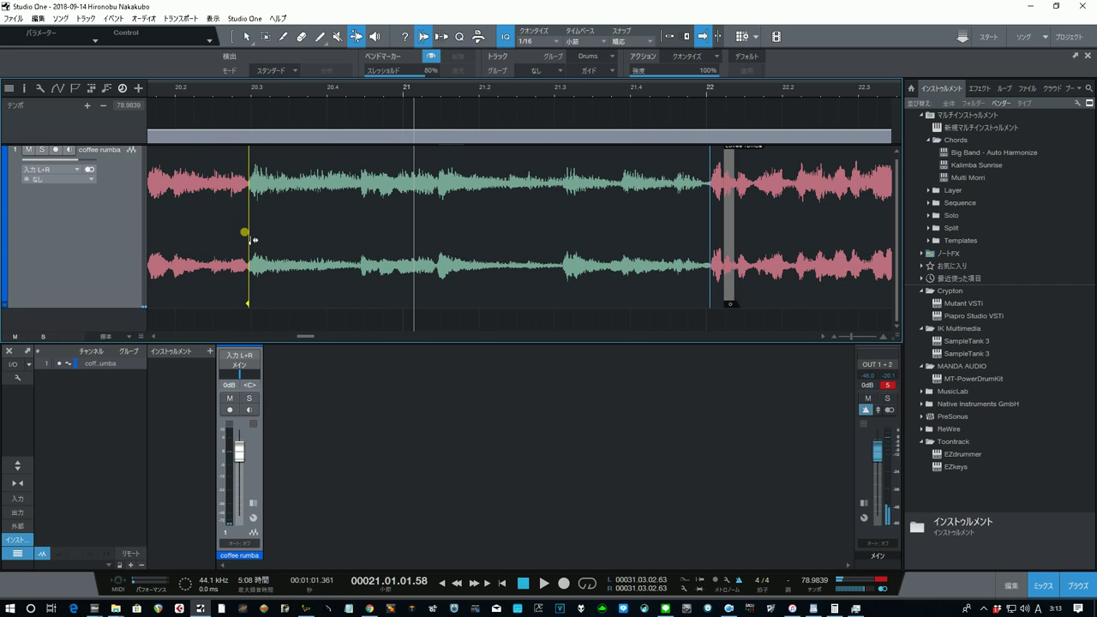
left_click_drag(253, 240, 250, 243)
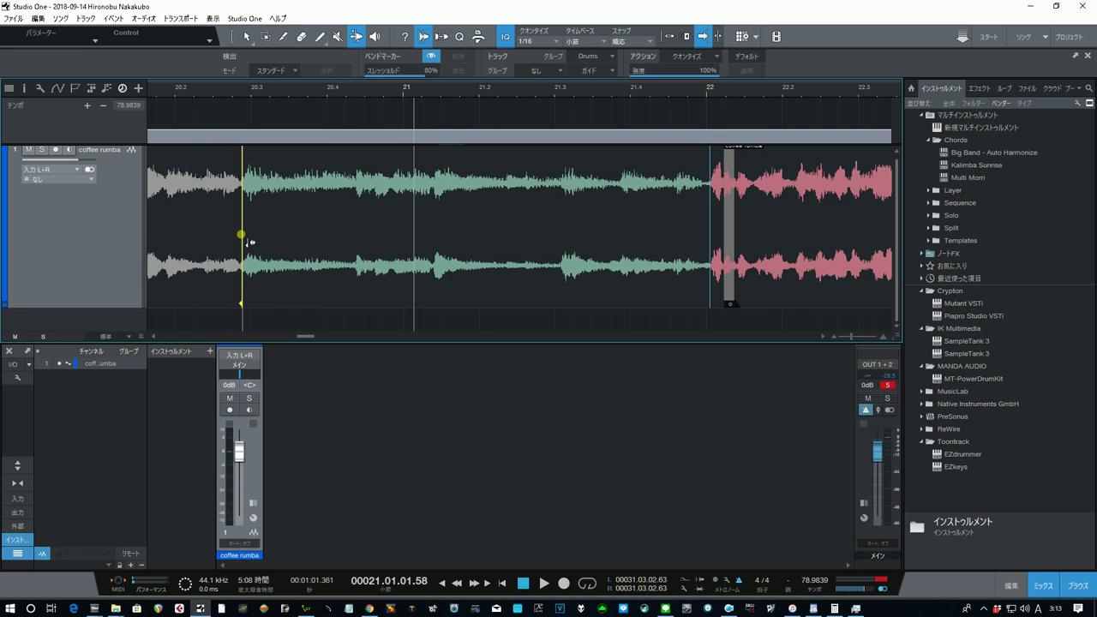
Step: Audition the audio from beat 20.2 into bar 22 and examine the timing closely around the bend marker at bar 22
left_click(195, 89)
key("space")
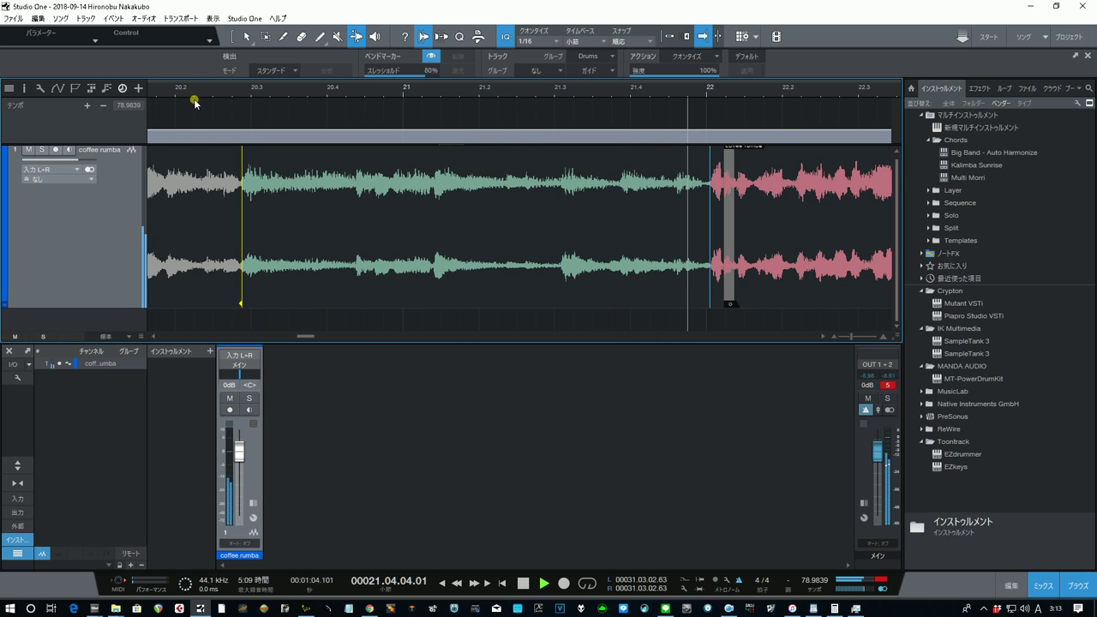
key("space")
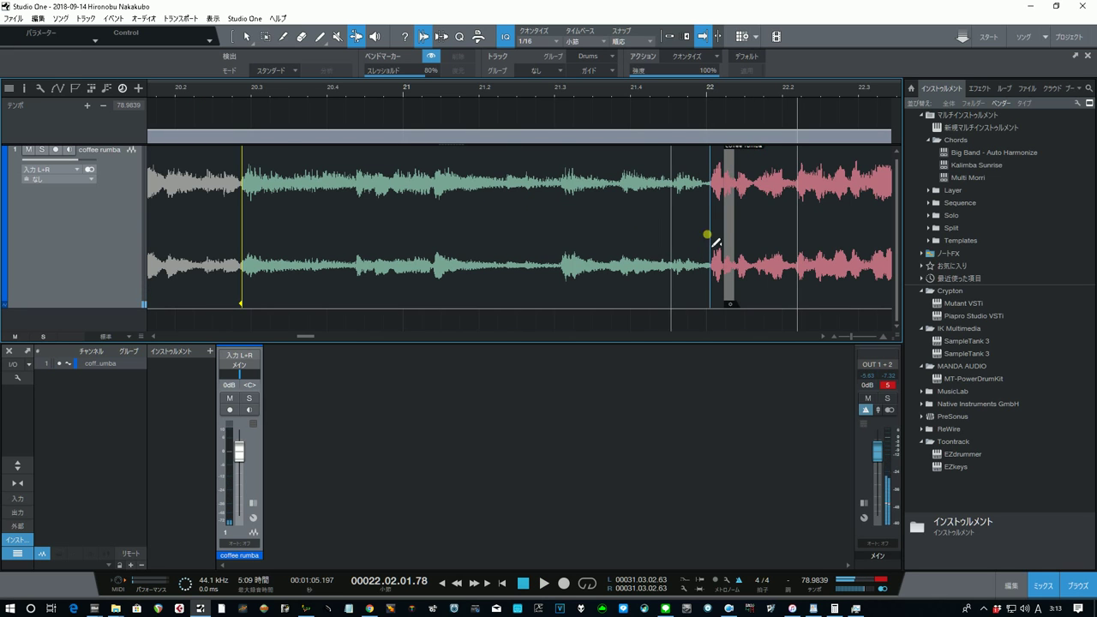
left_click(744, 93)
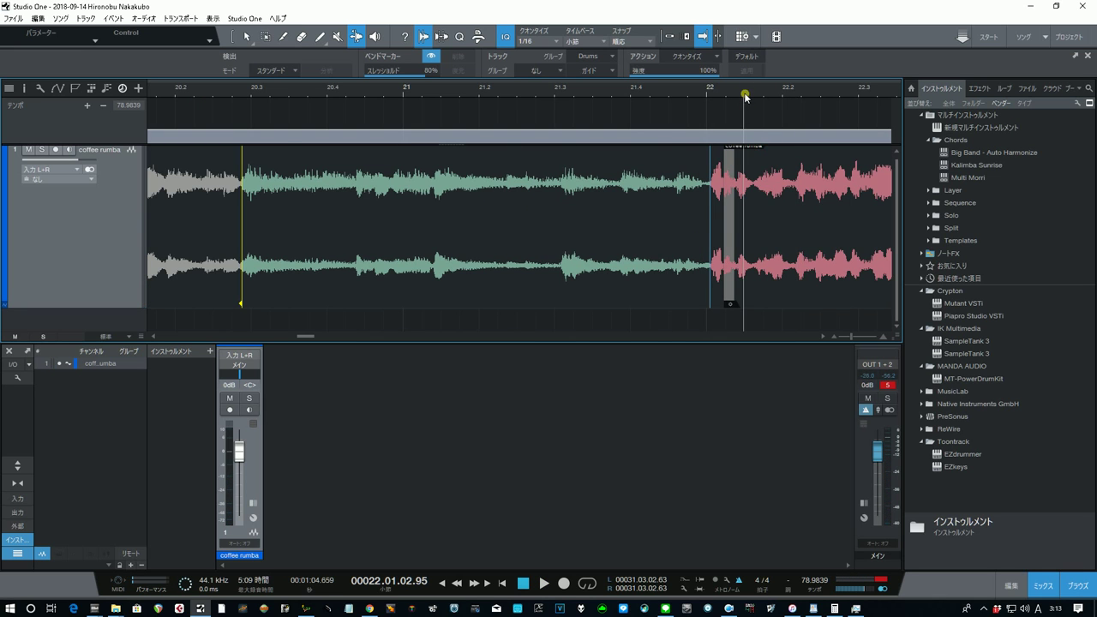
left_click_drag(737, 92, 717, 167)
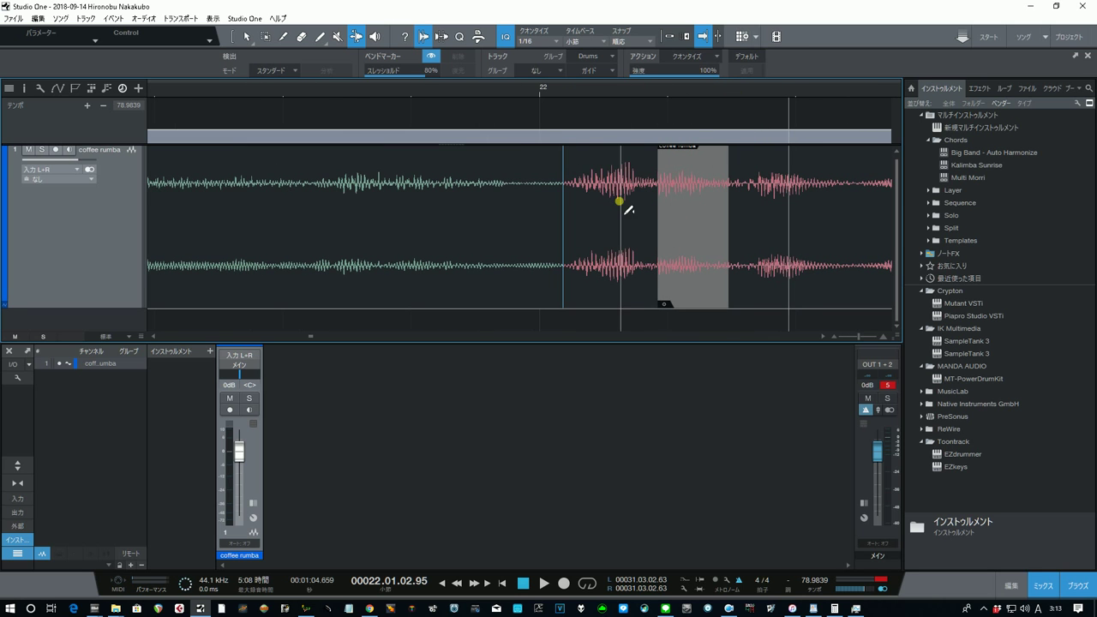
left_click(506, 88)
key("space")
key("space")
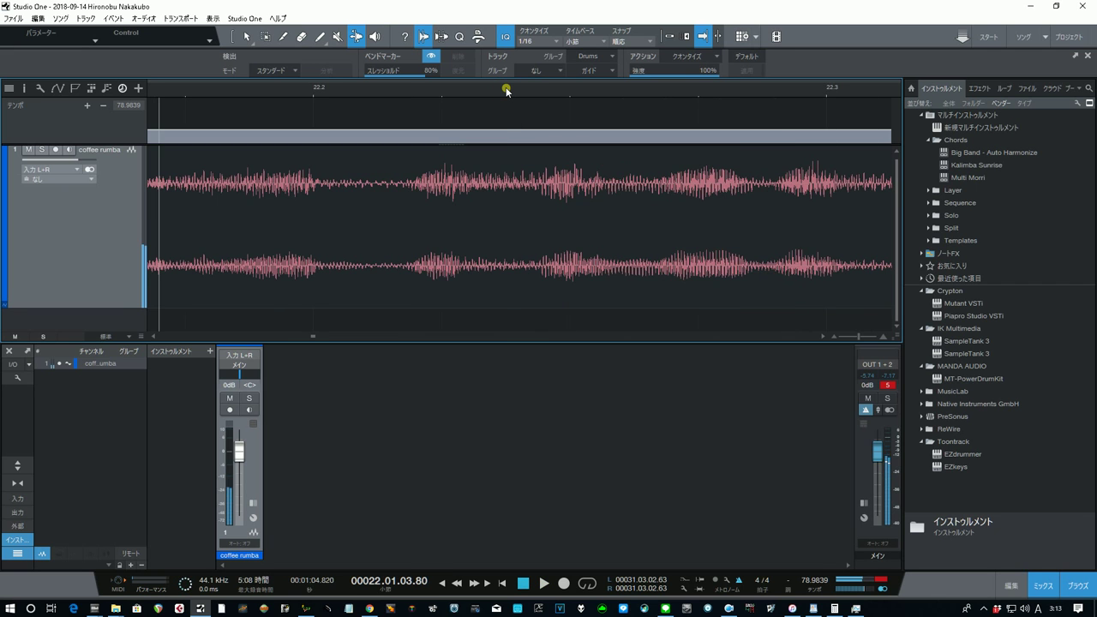
key("space")
key("space")
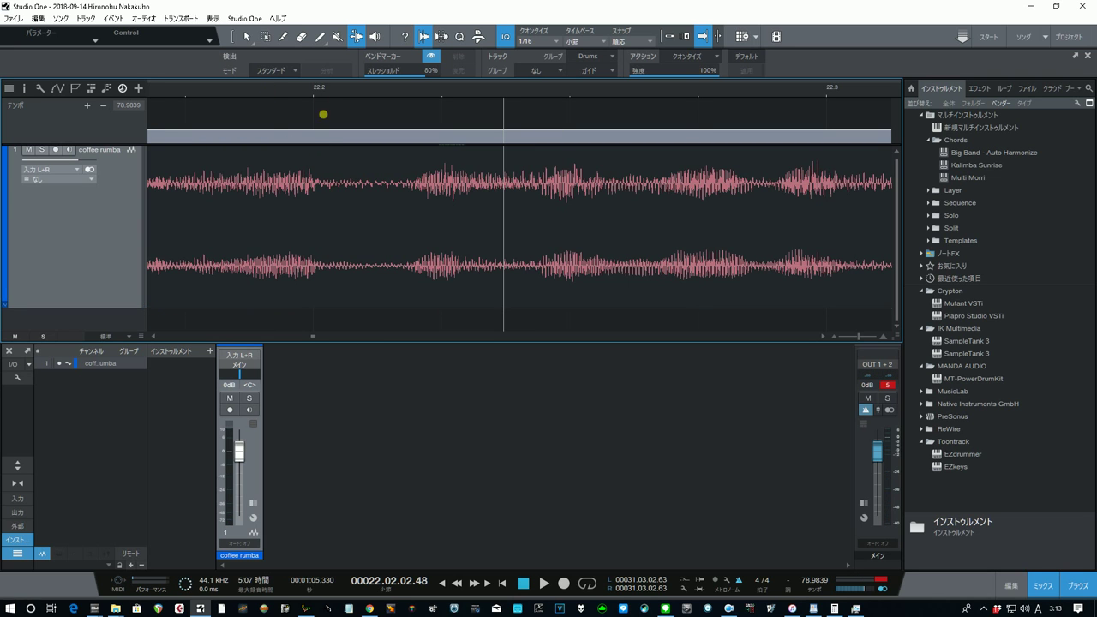
Step: Shift the audio event that starts just after bar 22 slightly later and extend the preceding event to meet it just before beat 22.2
left_click_drag(318, 89, 323, 56)
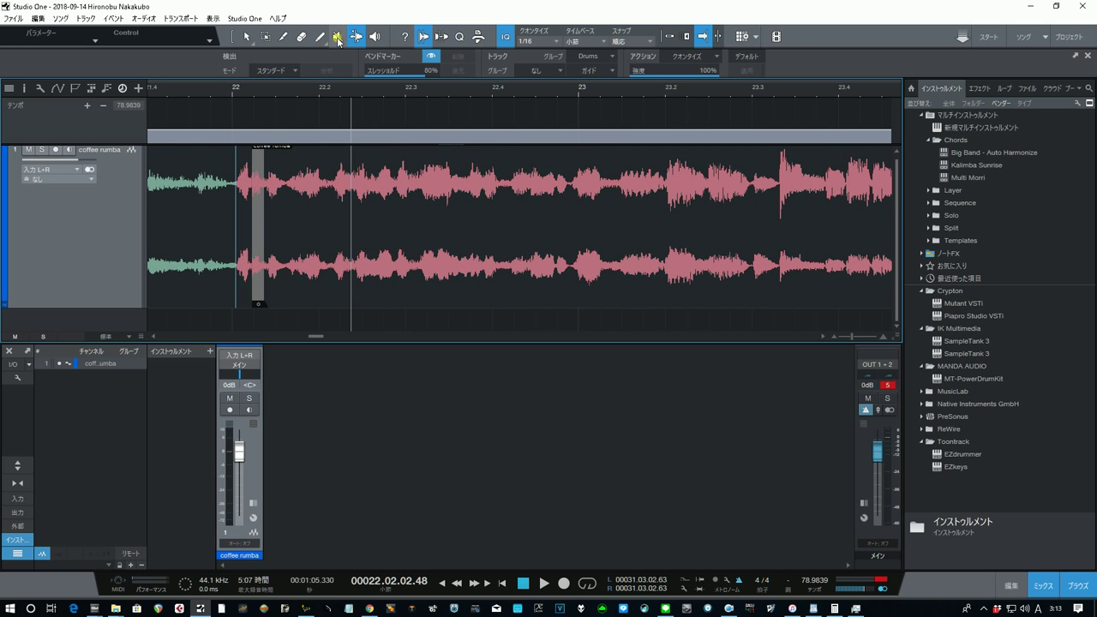
left_click(252, 39)
left_click(318, 227)
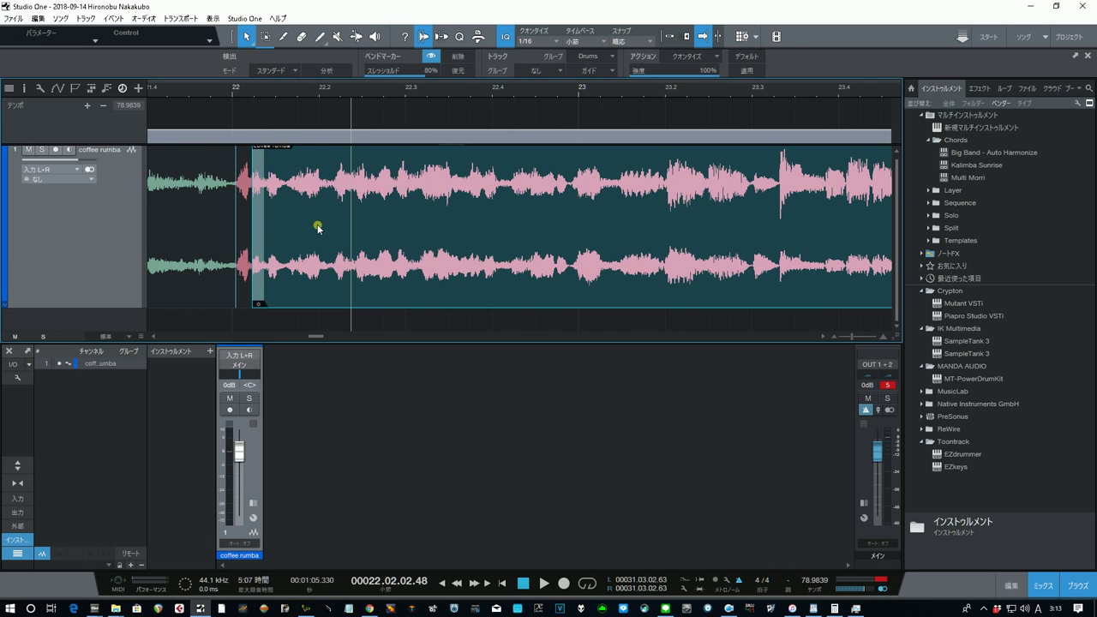
left_click_drag(319, 227, 361, 237)
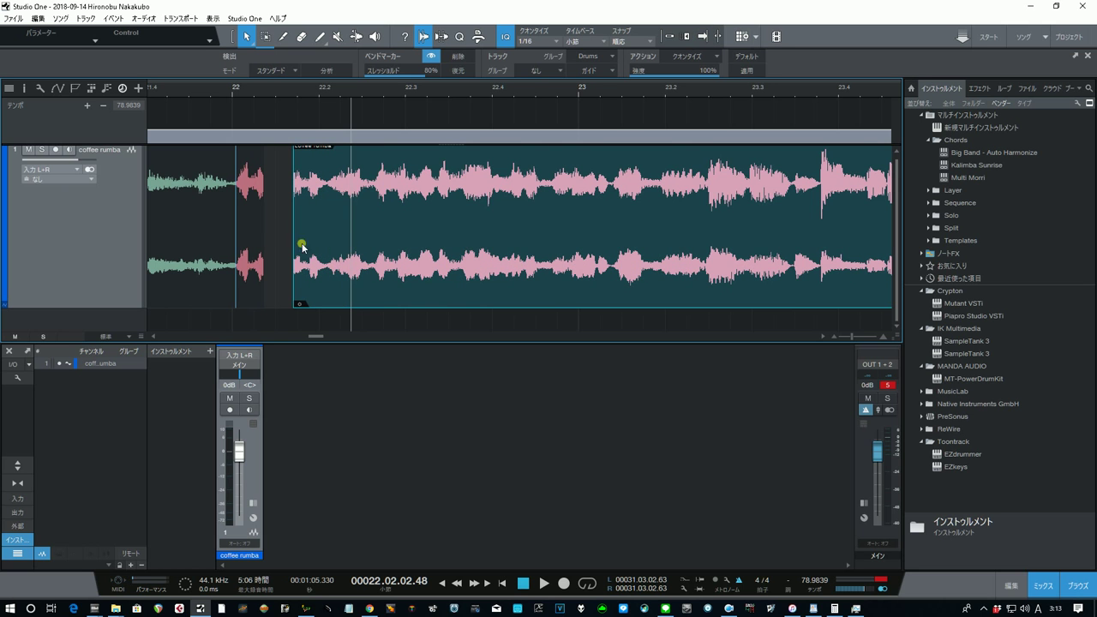
left_click_drag(261, 229, 314, 244)
left_click_drag(310, 248, 387, 243)
left_click_drag(502, 218, 412, 230)
Step: Audition the join between the two events from just before bar 22, and play on to bar 30
left_click(220, 88)
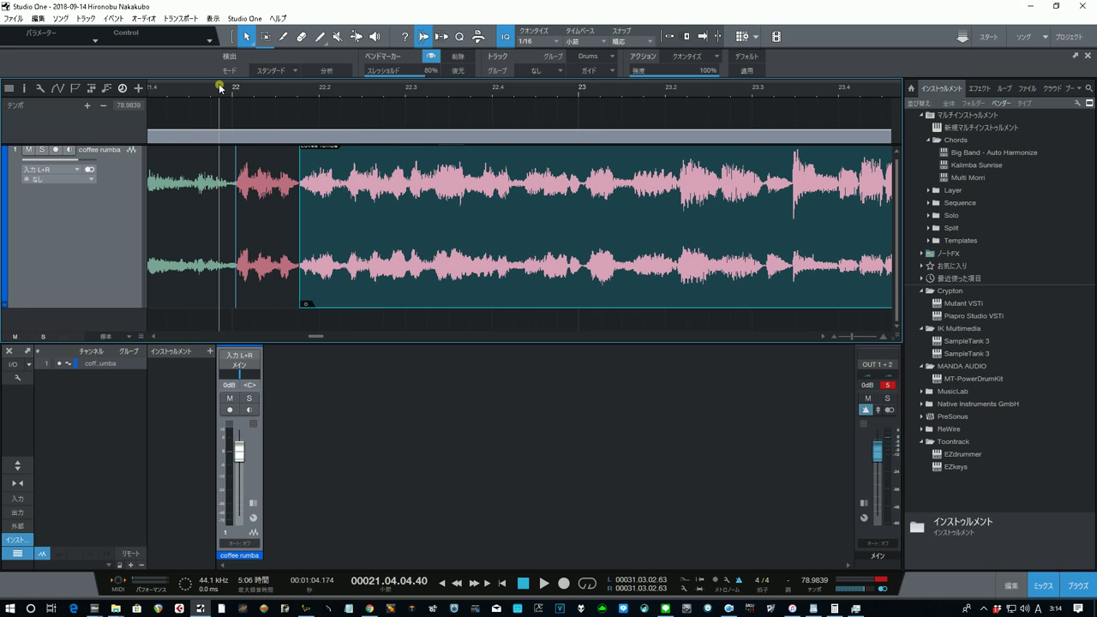
left_click(206, 88)
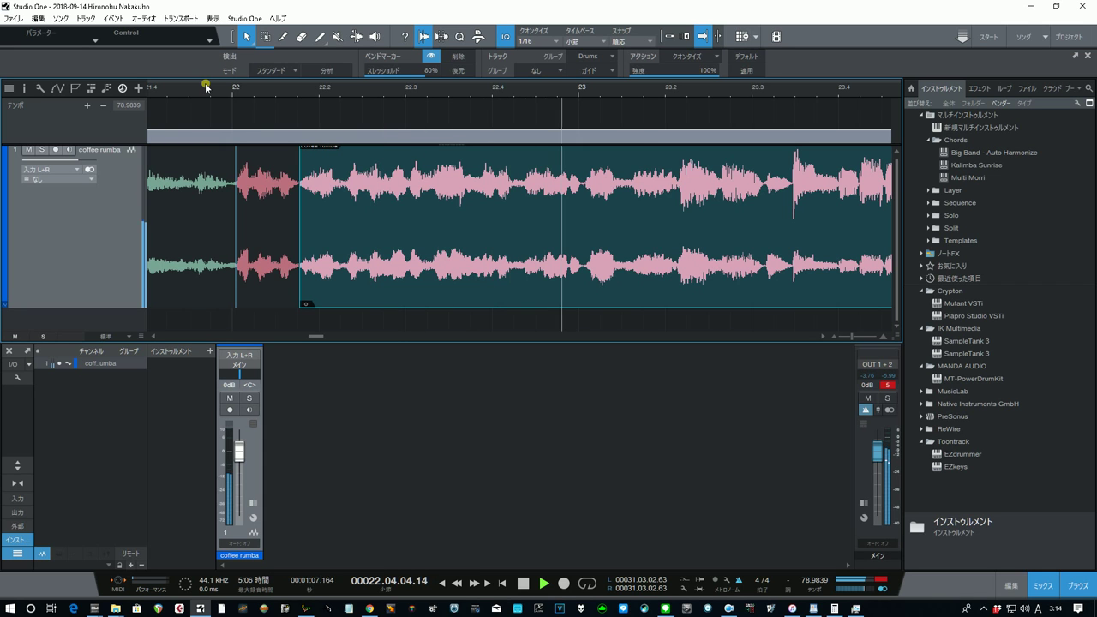
key("space")
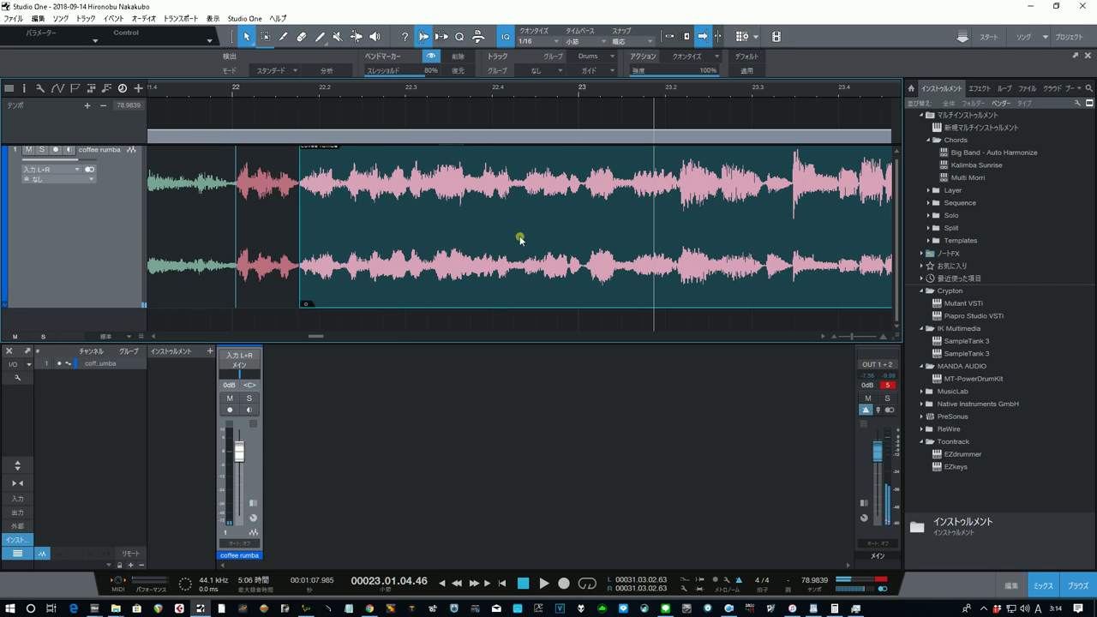
key("space")
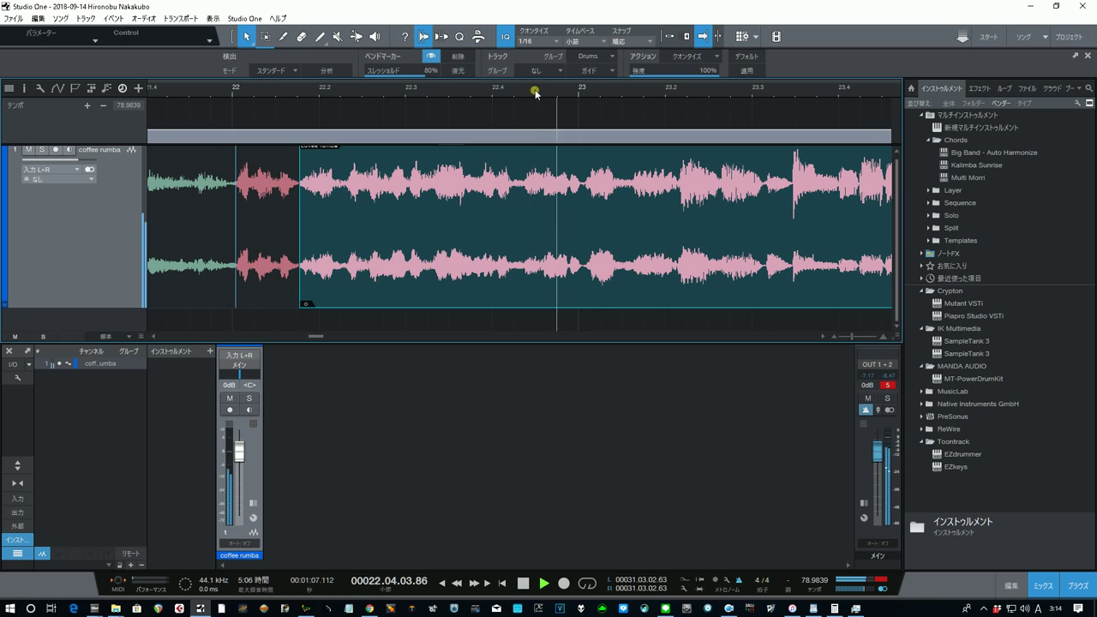
left_click_drag(579, 92, 393, 110)
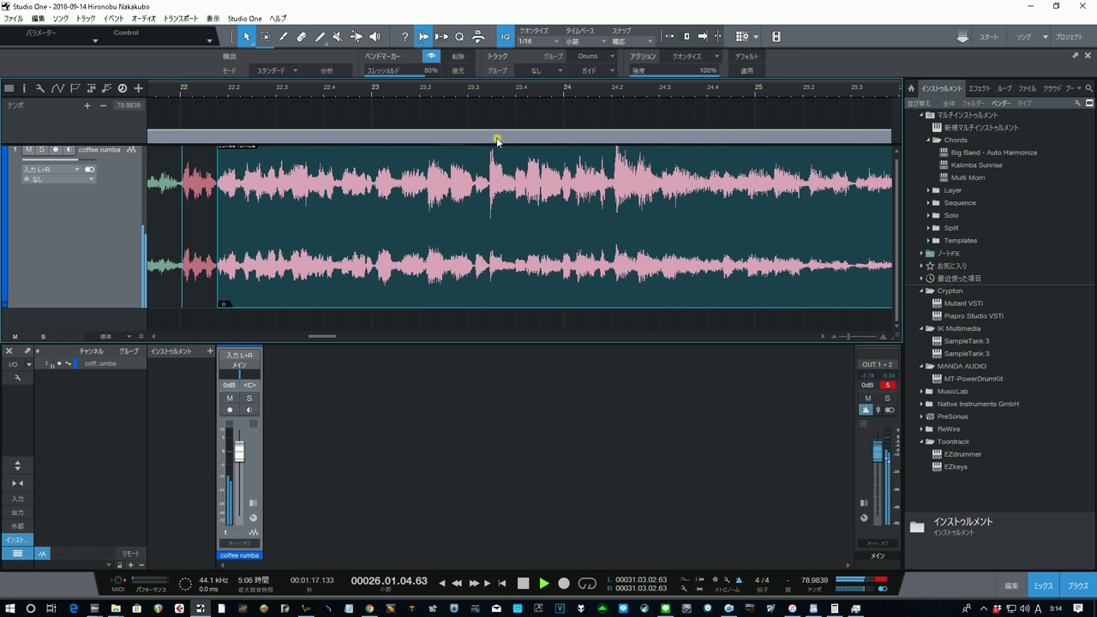
left_click_drag(505, 89, 349, 106)
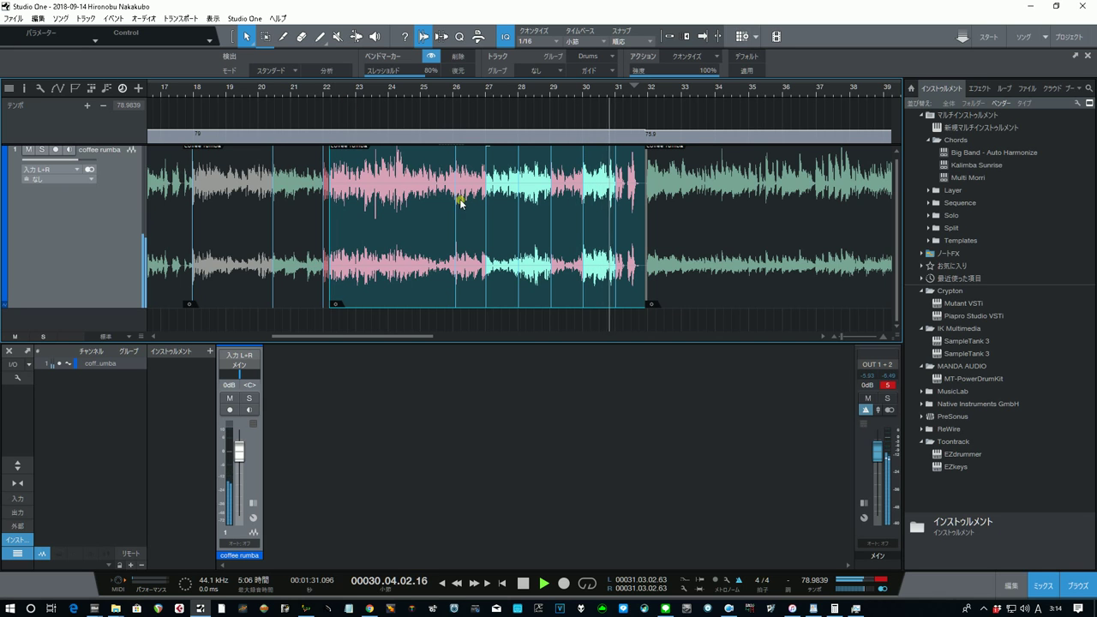
Step: Replay from bar 22 and from about the middle of bar 21, and listen through to beat 24.3
left_click(326, 89)
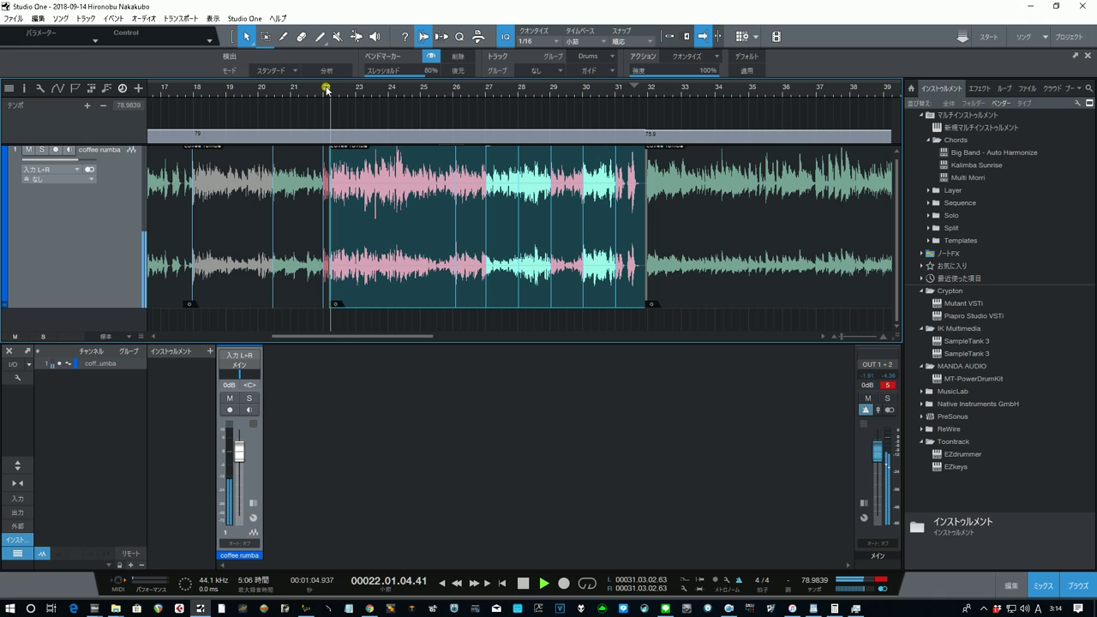
left_click(306, 90)
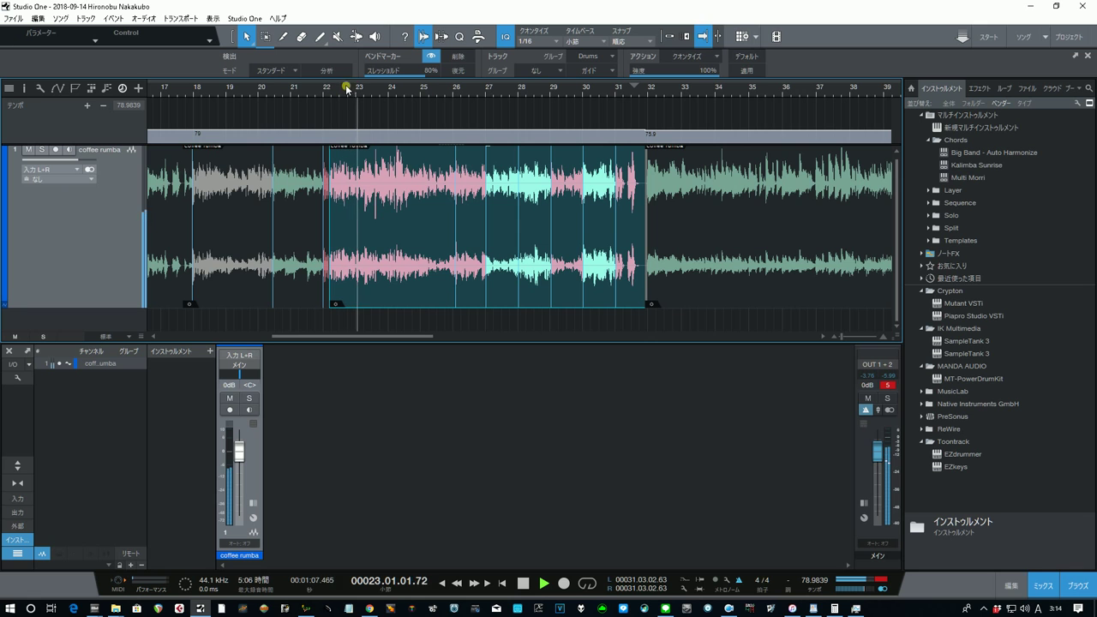
left_click_drag(358, 89, 366, 123)
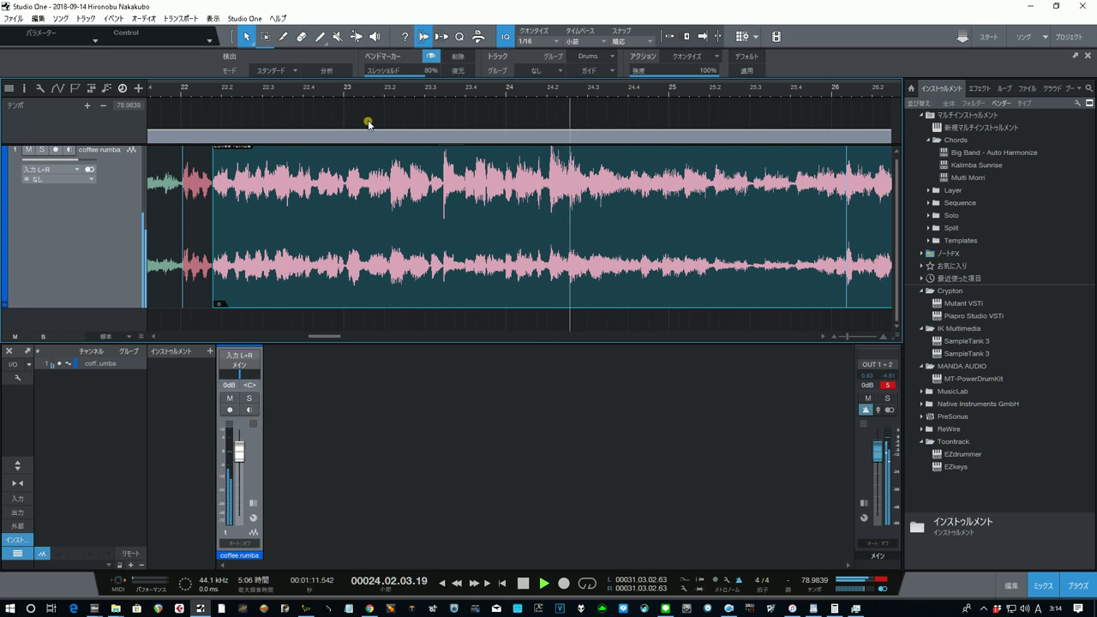
key("space")
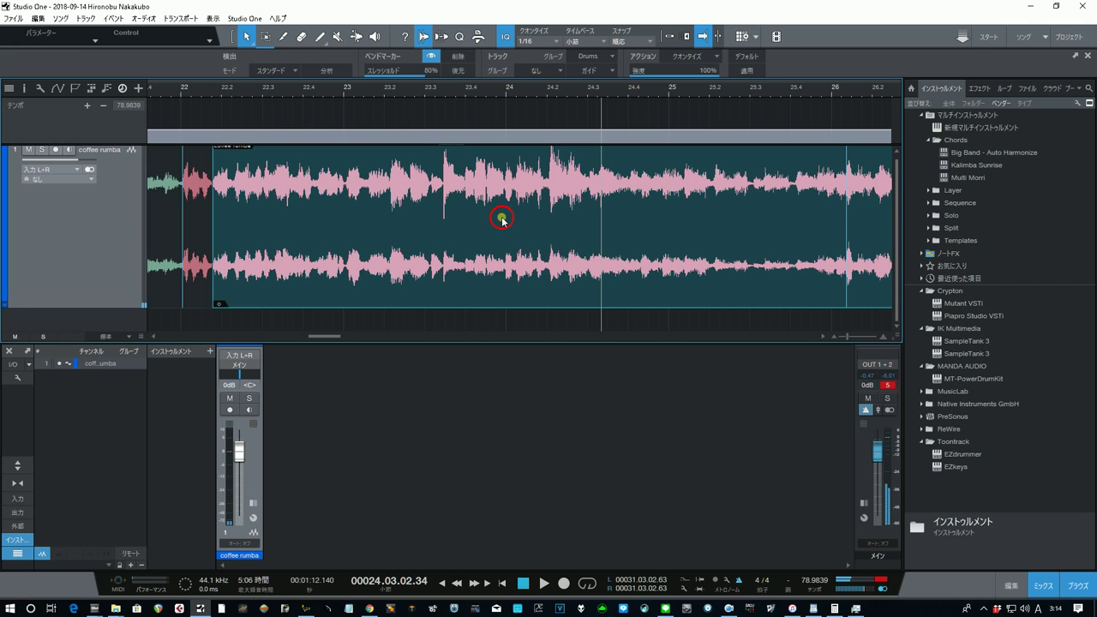
Step: Replay the passage into bar 24 from about beat 23.4 to judge the timing of its downbeat
key("space")
key("space")
left_click(473, 88)
key("space")
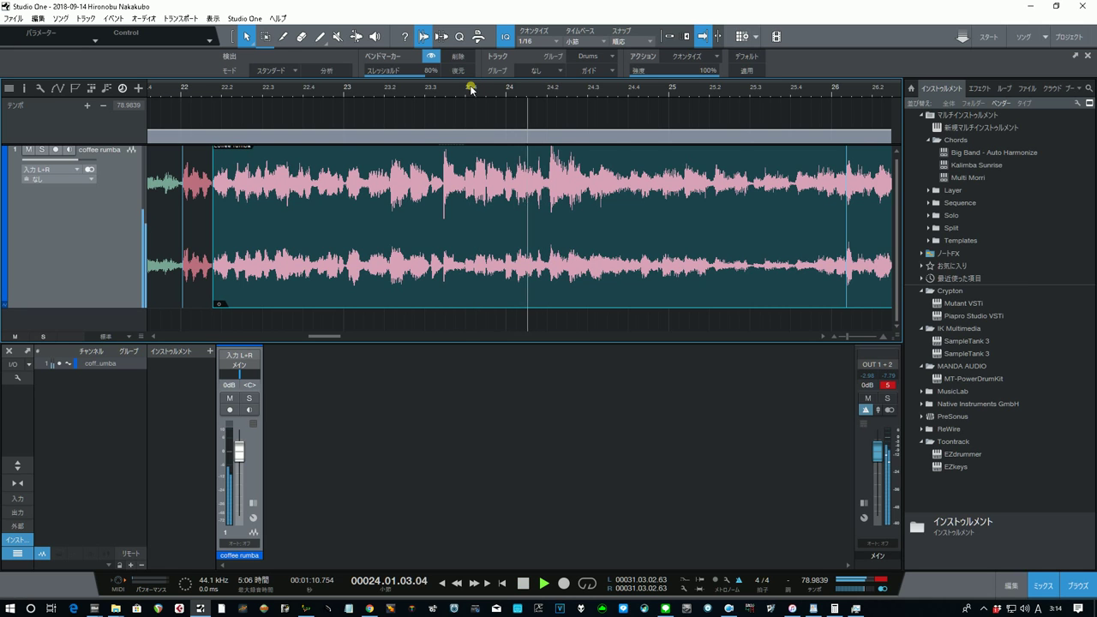
key("space")
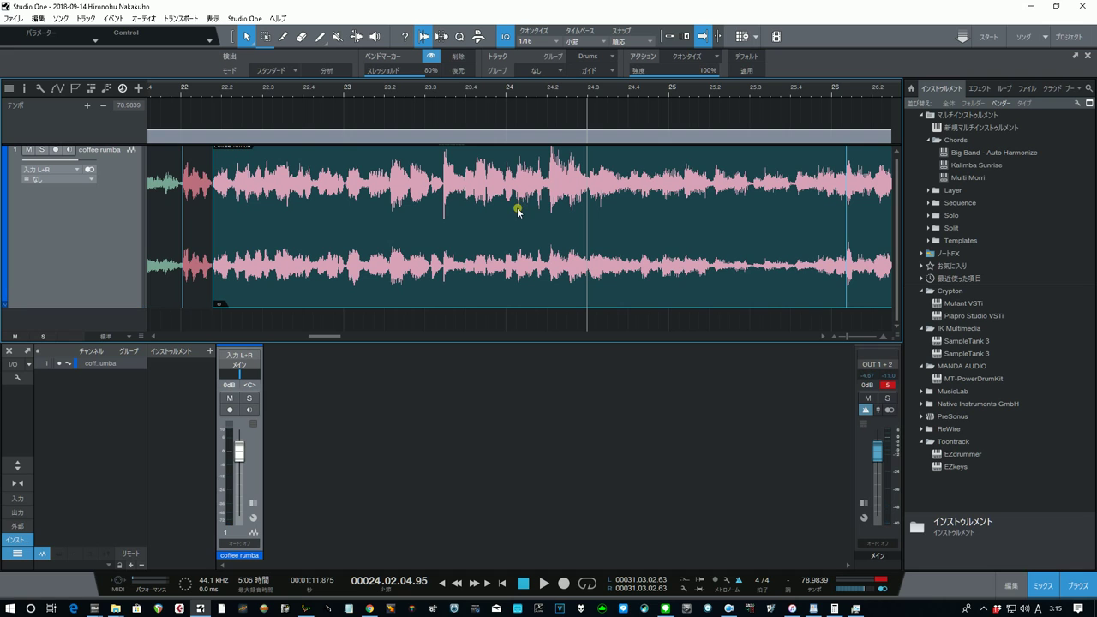
Step: Add a bend marker on the transient just after bar 24 and pull it earlier onto the bar 24 line
left_click(515, 89)
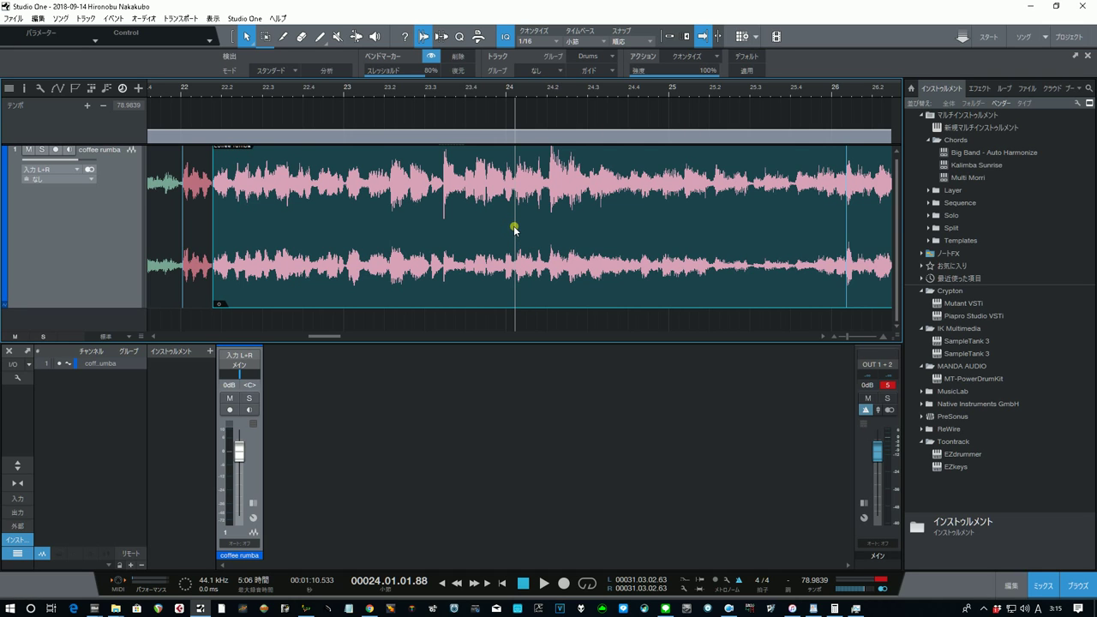
left_click(357, 35)
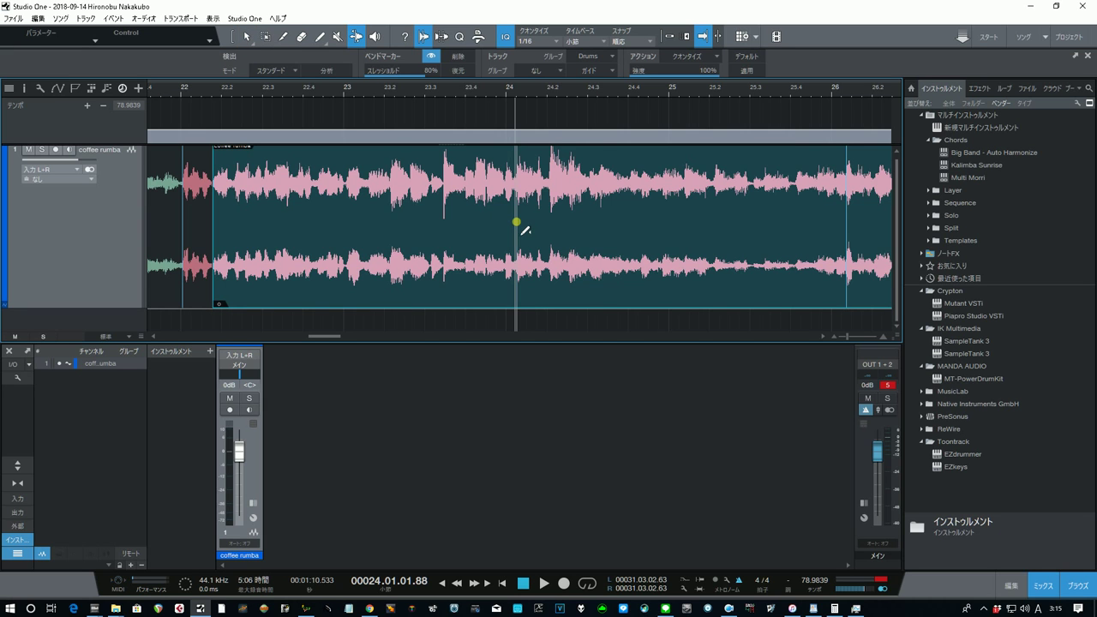
left_click(522, 234)
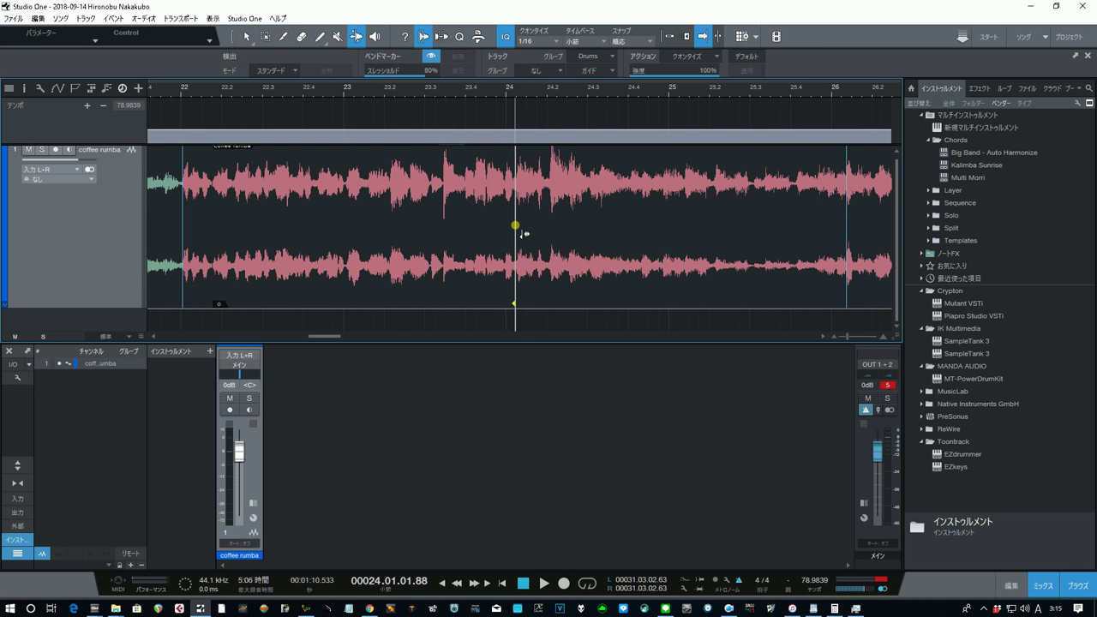
left_click_drag(522, 234, 519, 239)
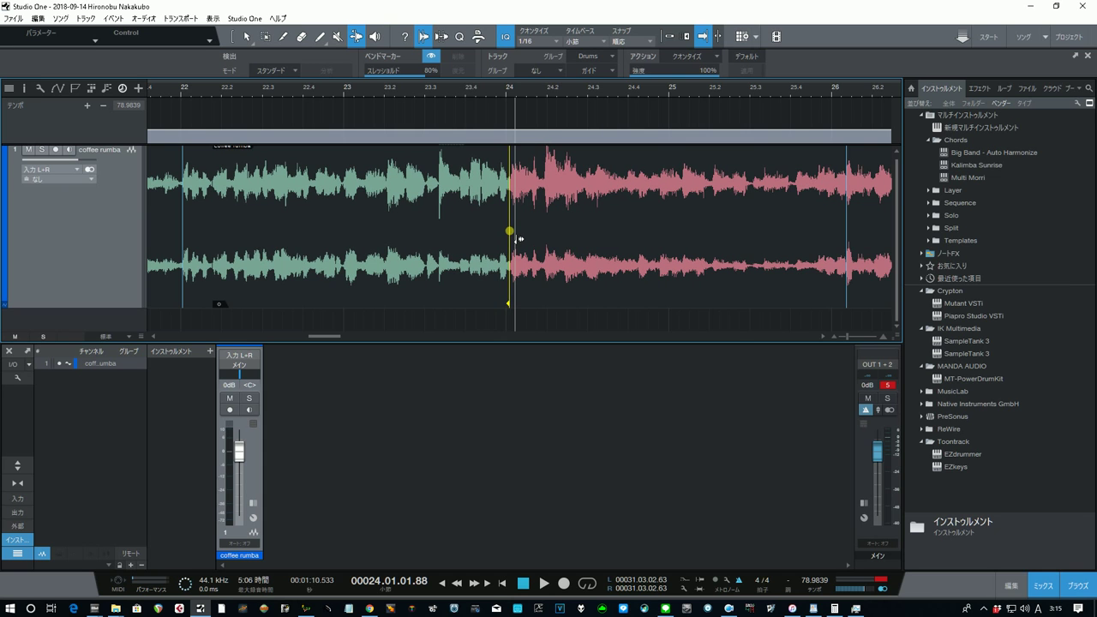
Step: Audition from bar 23, replay closely around the bend marker at bar 24, and play on to beat 25.2
left_click(352, 89)
key("space")
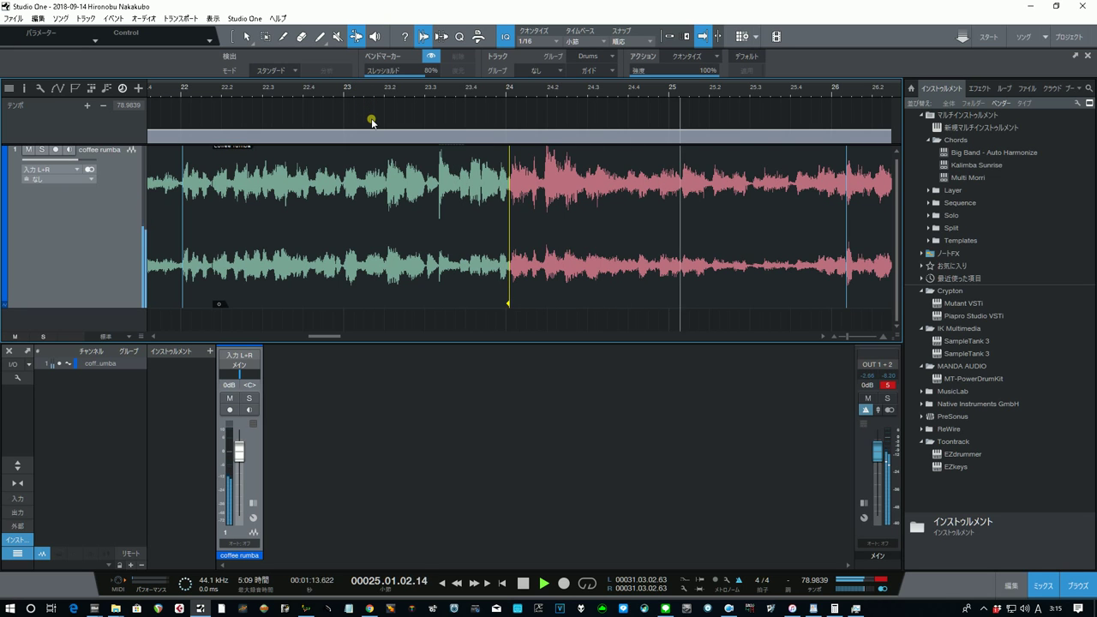
left_click(462, 90)
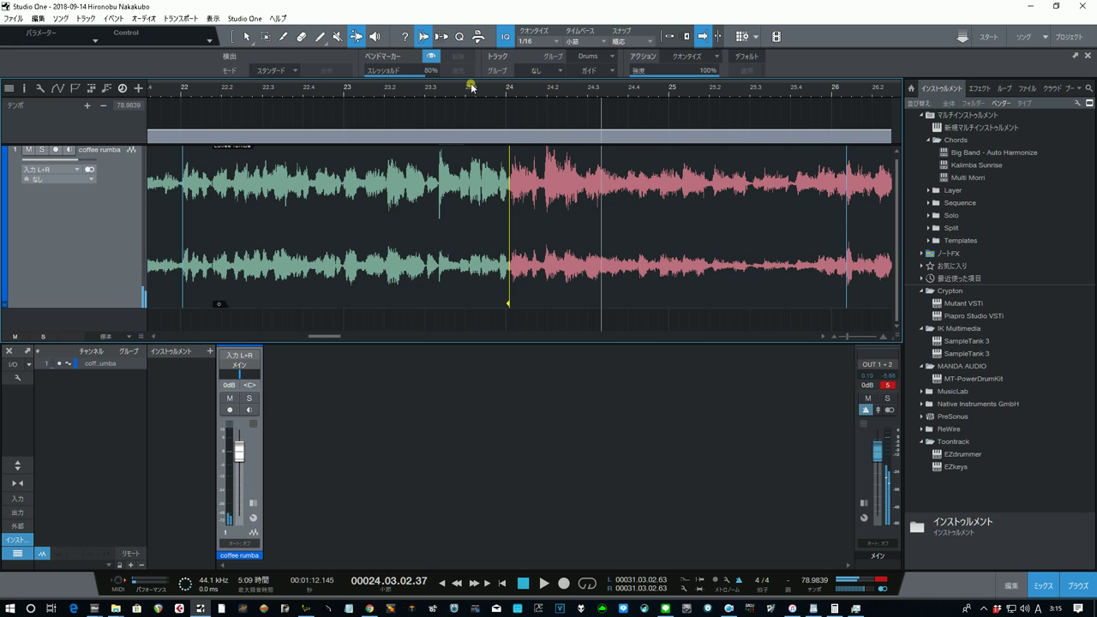
scroll(507, 94, "up", 5)
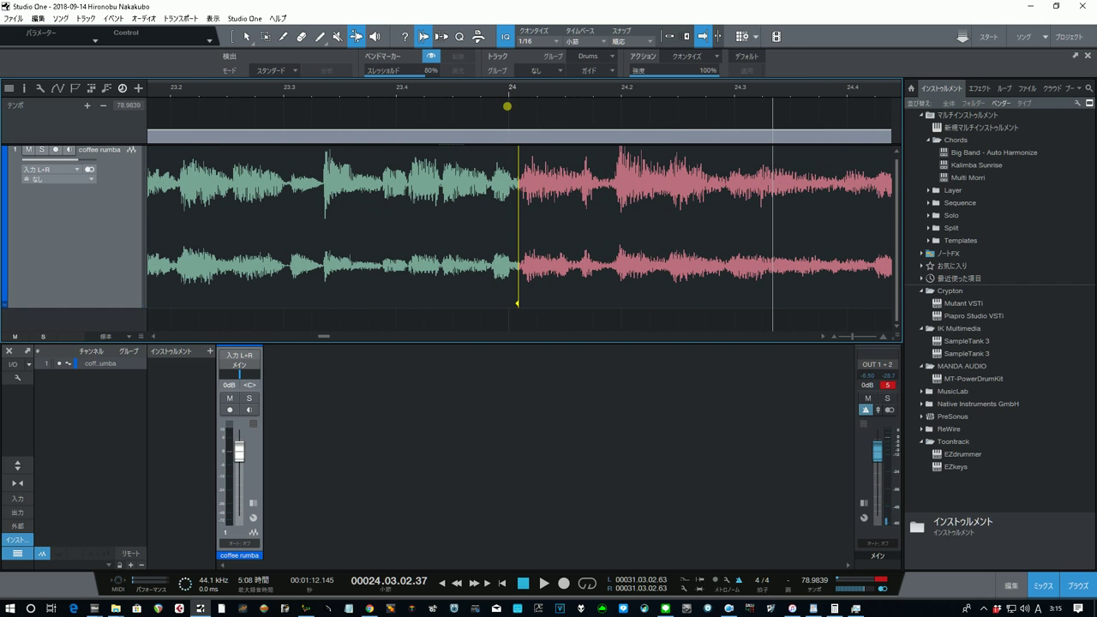
key("space")
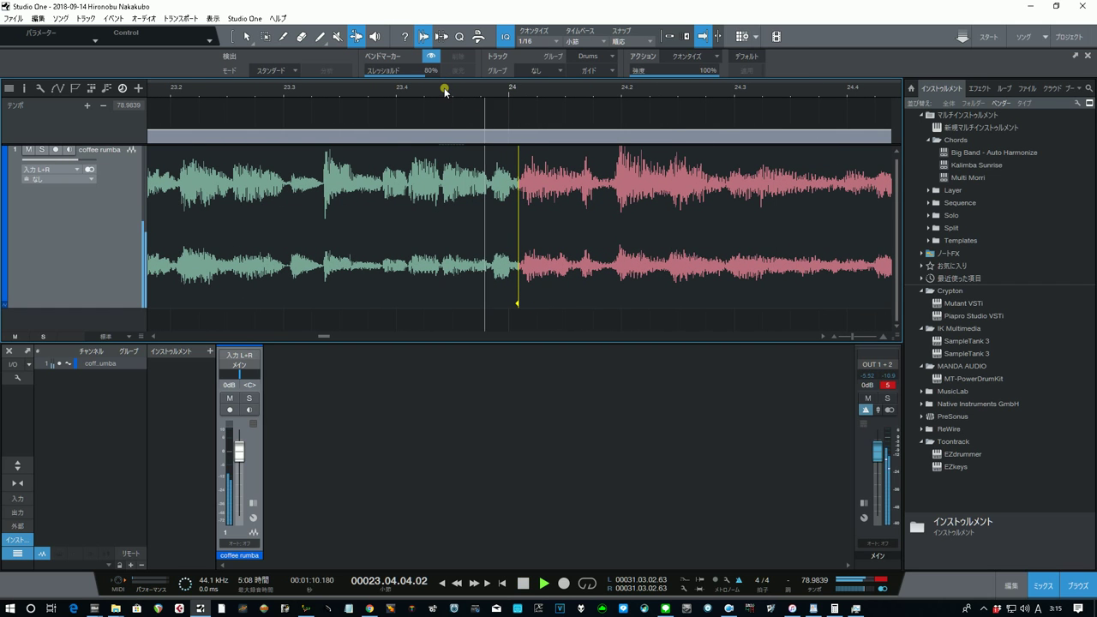
key("space")
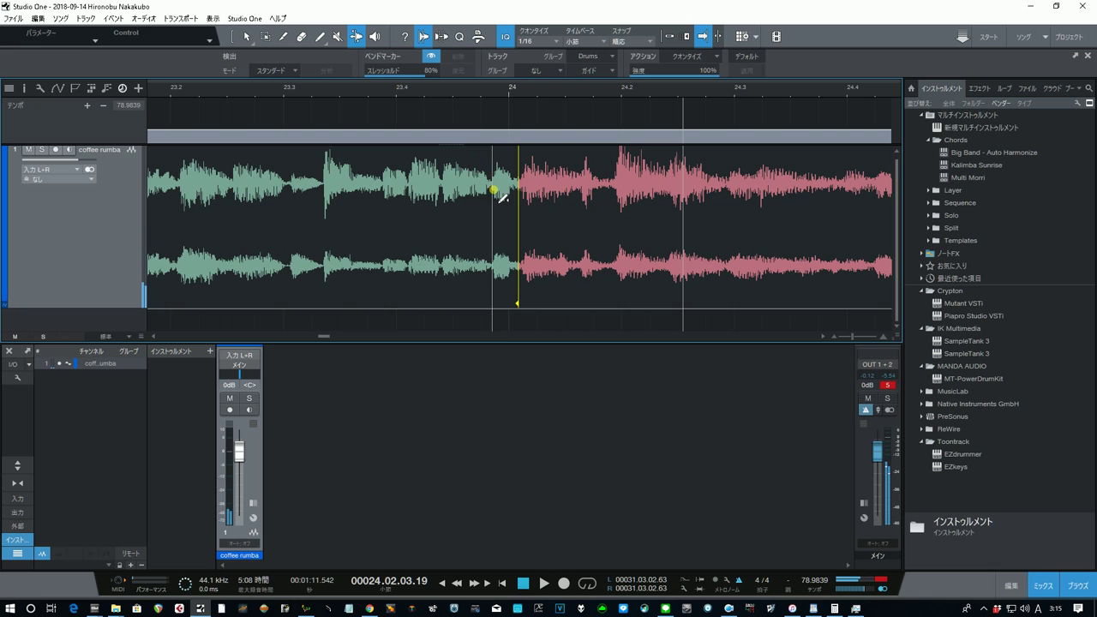
left_click(412, 88)
key("space")
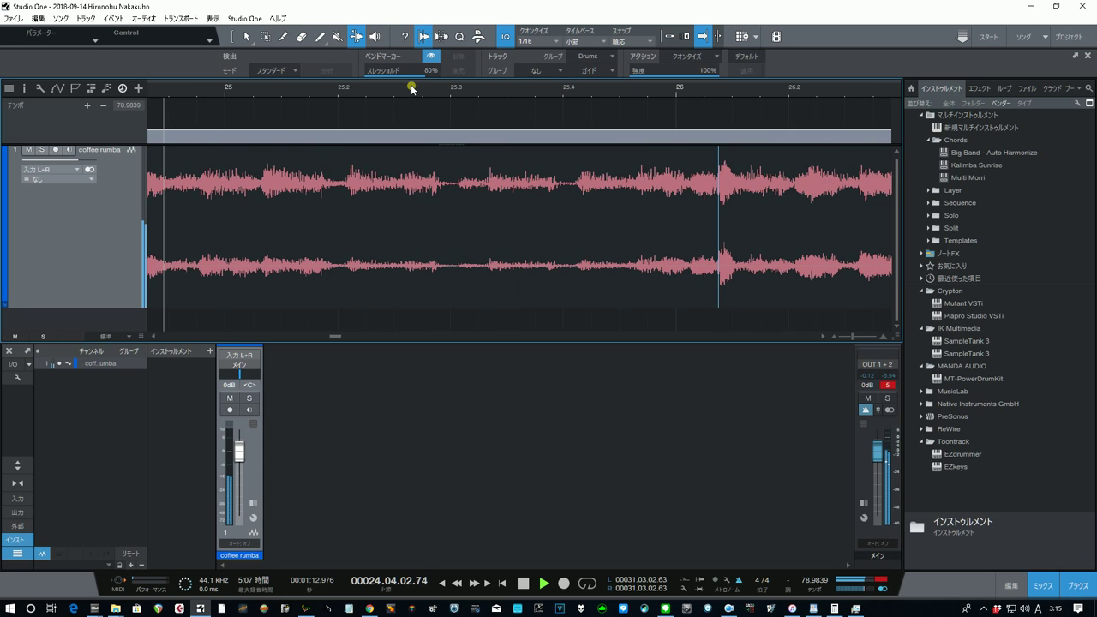
key("space")
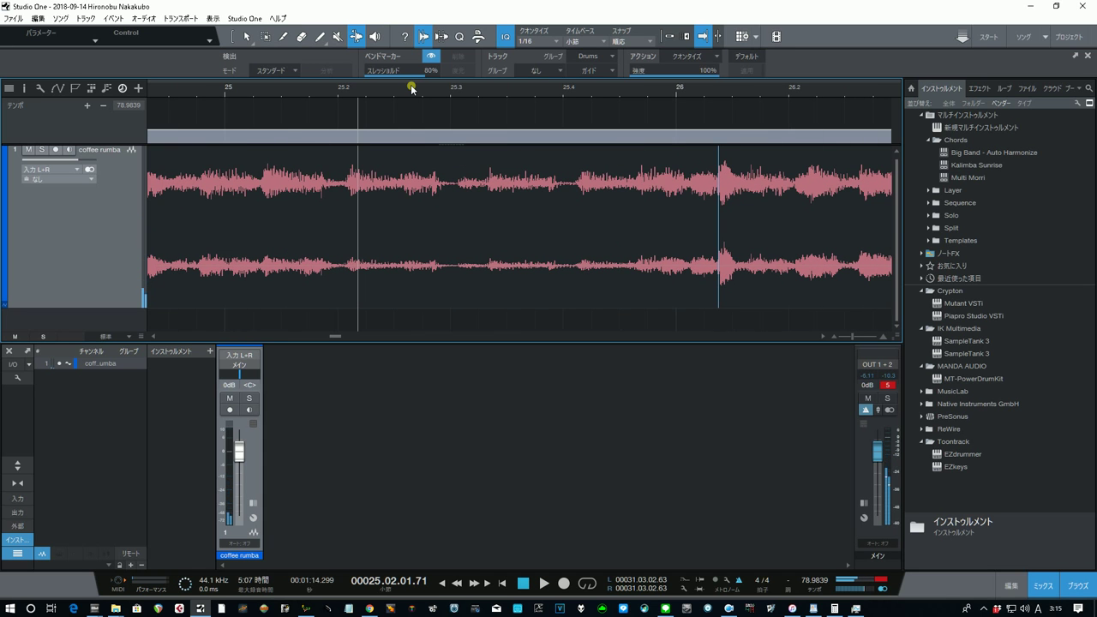
Step: Replay from just before bar 25, add a bend marker on the transient after it, and bend that transient earlier onto bar 25
left_click(196, 89)
key("space")
key("space")
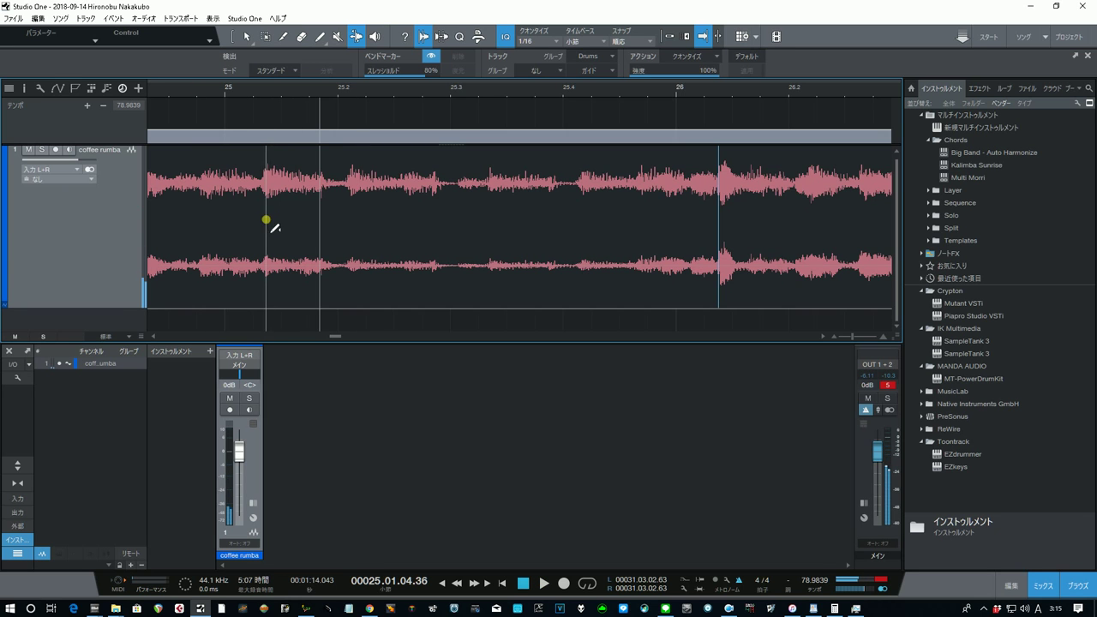
left_click(262, 220)
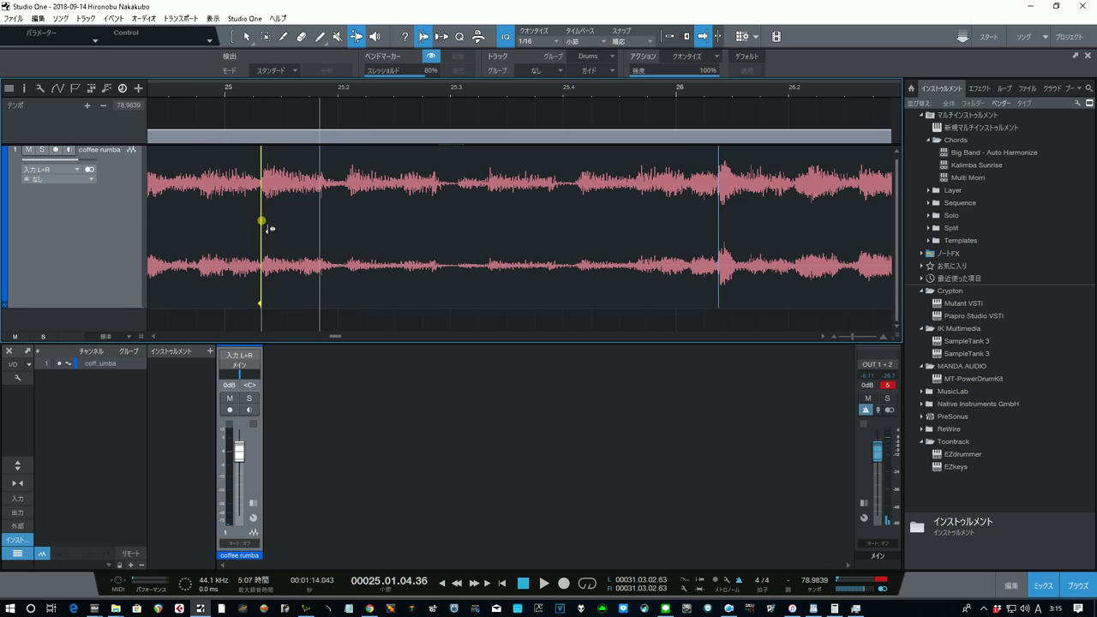
mouse_move(267, 225)
left_mouse_down()
mouse_move(238, 242)
mouse_move(227, 234)
left_mouse_up()
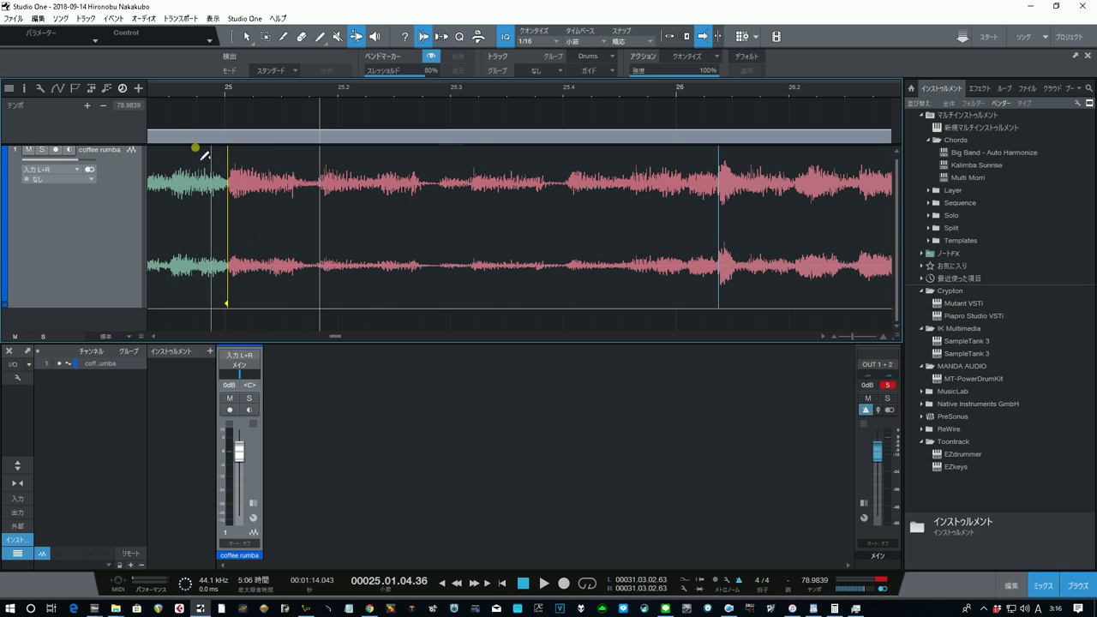
Step: Audition the bent audio from just before bar 25 into bar 26, and replay it from just after bar 25
left_click(181, 89)
key("space")
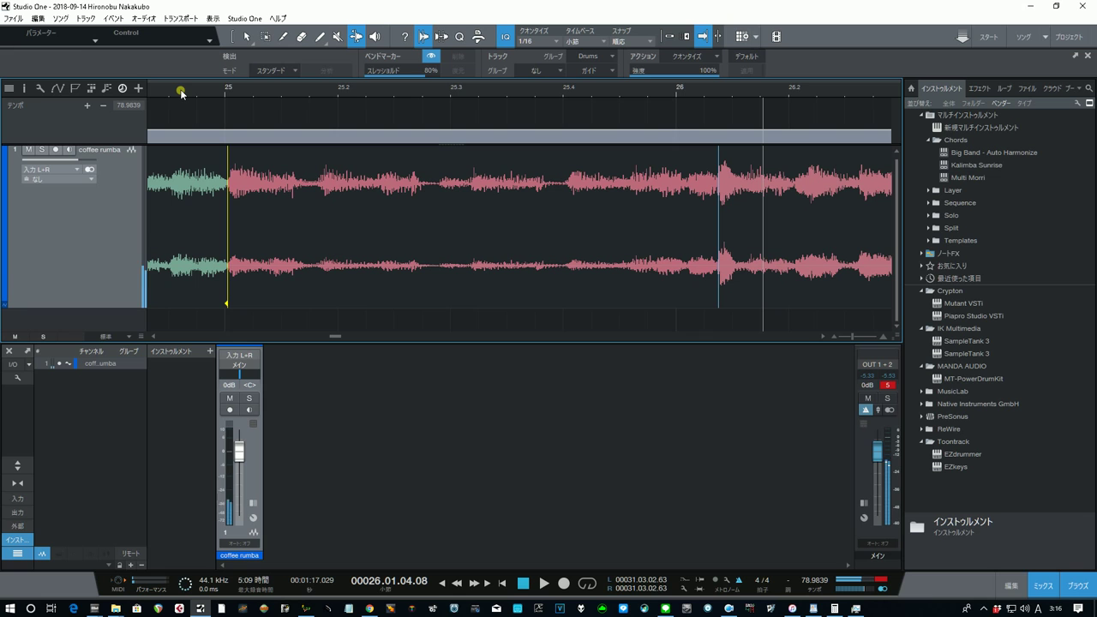
left_click(238, 89)
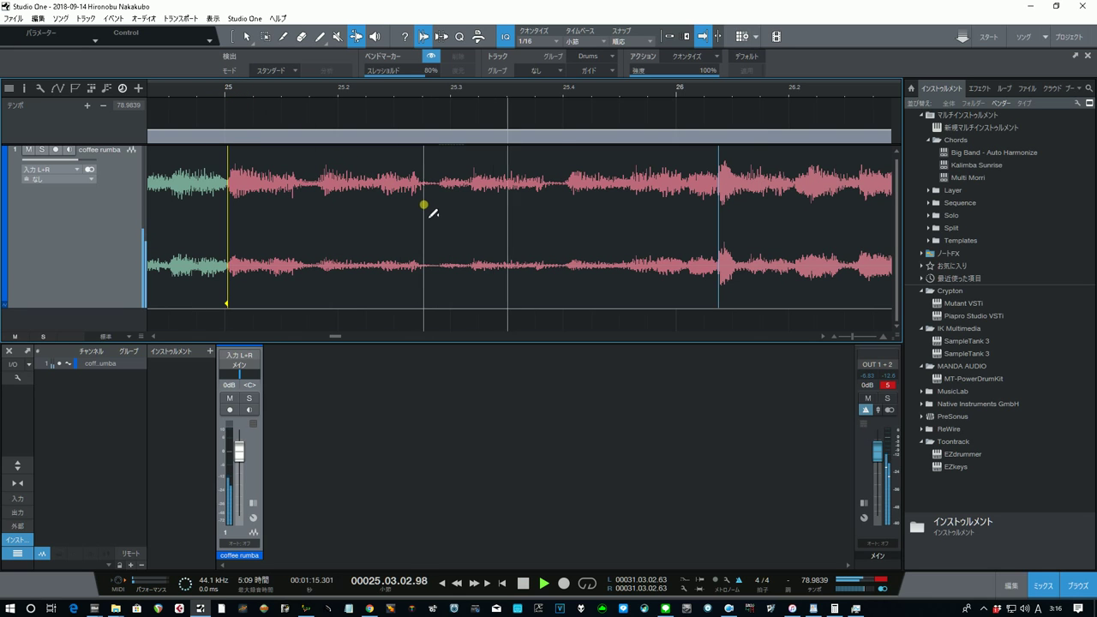
key("space")
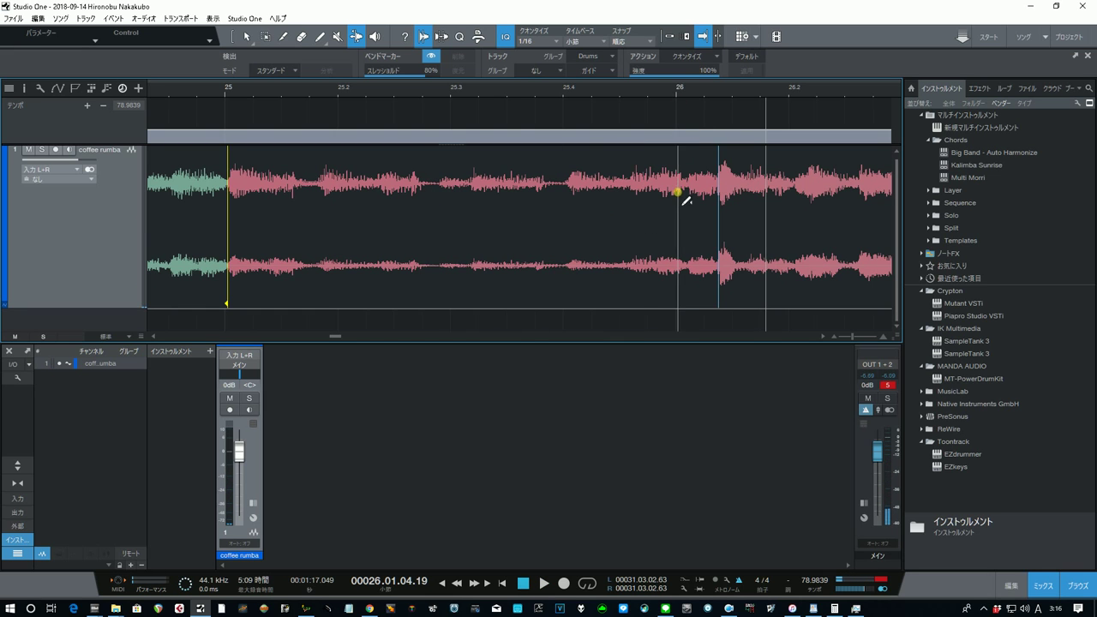
Step: Delete the existing bend marker between bar 26 and beat 26.2
left_click(723, 232)
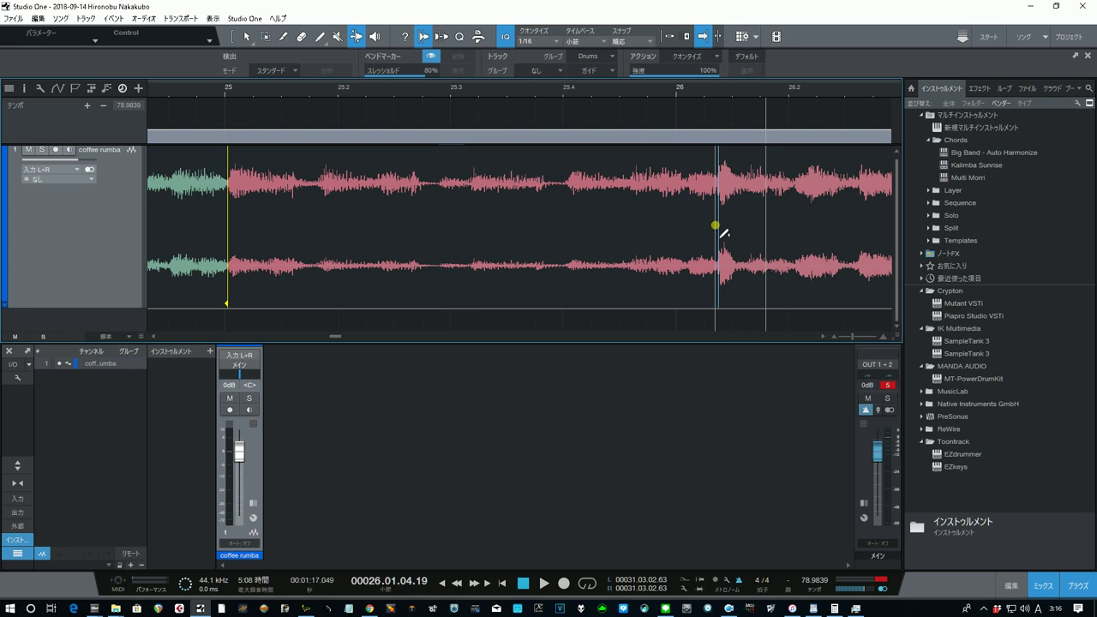
right_click(719, 221)
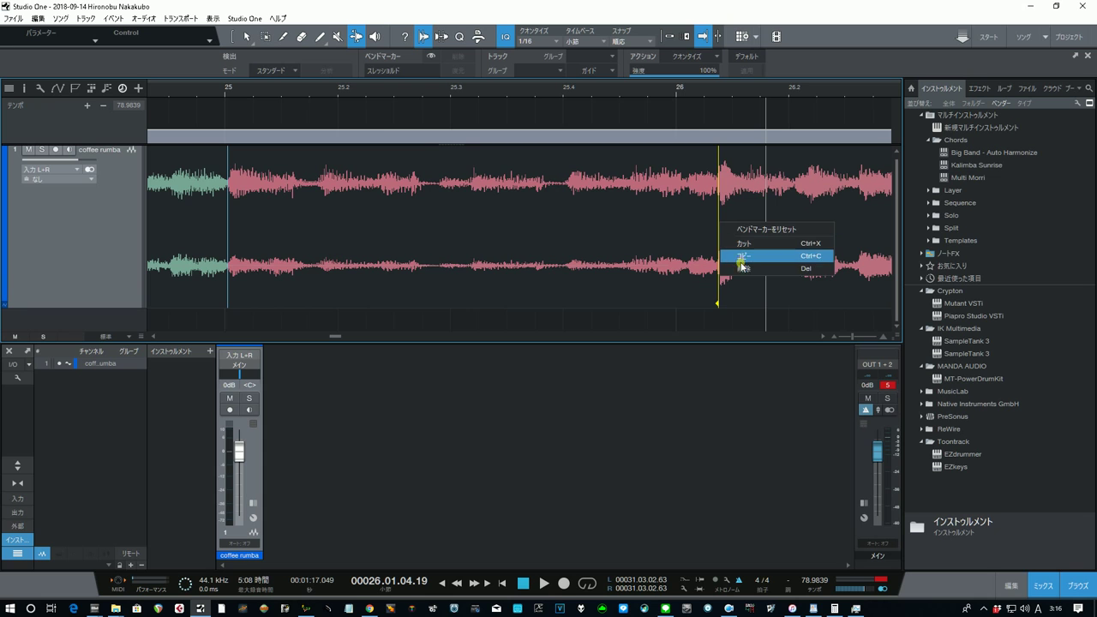
left_click(741, 269)
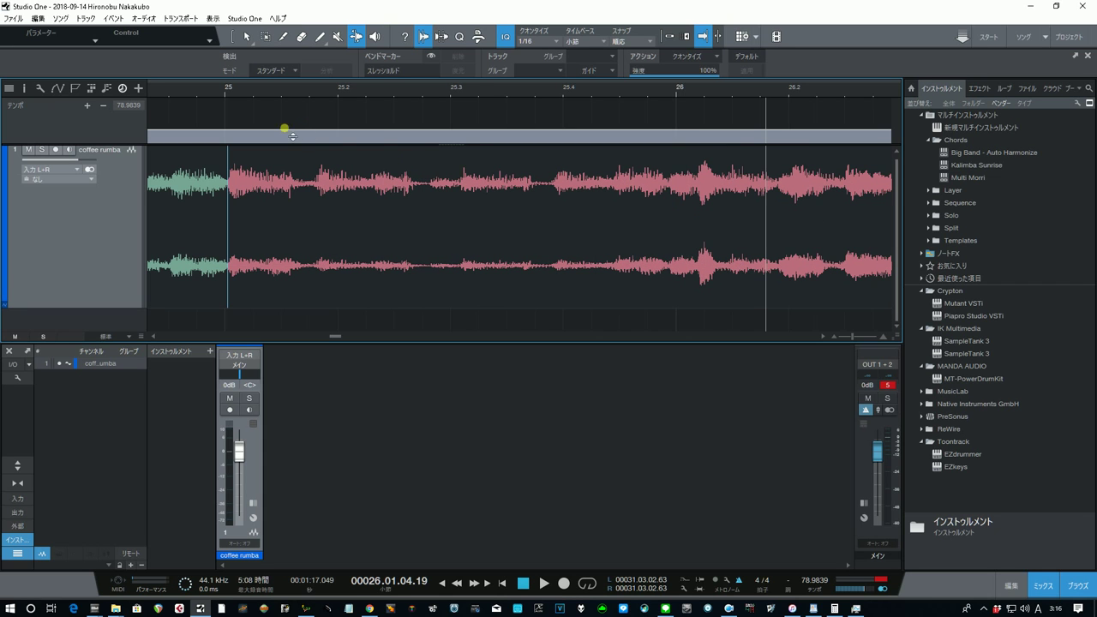
Step: Audition bar 25 from just after its start, add a bend marker on the transient after beat 25.3, and bend it earlier onto that beat
left_click(243, 90)
key("space")
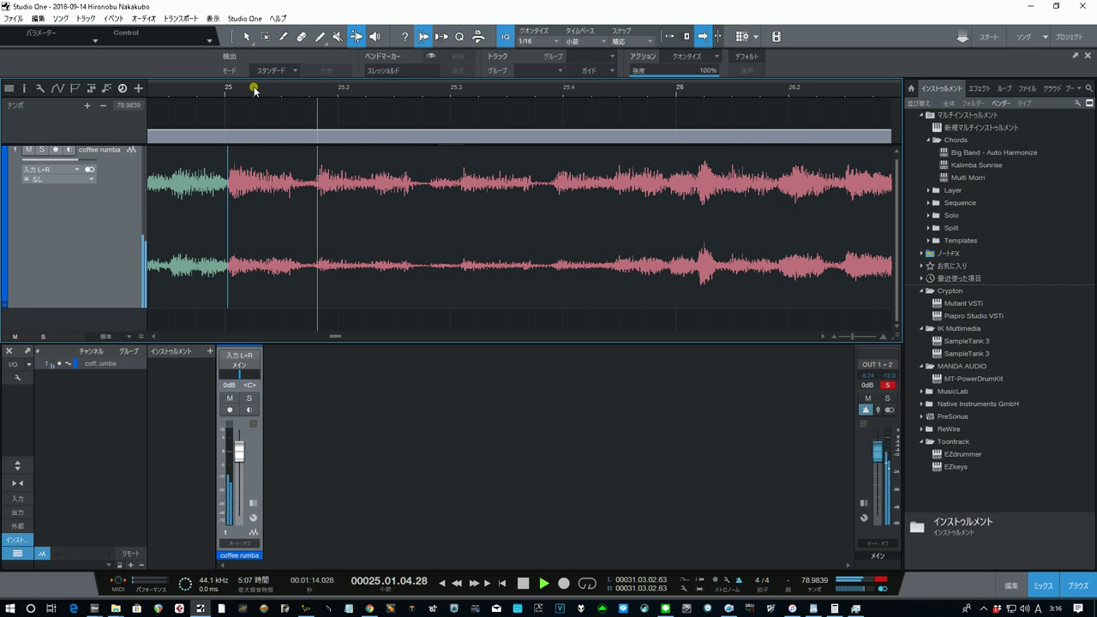
key("space")
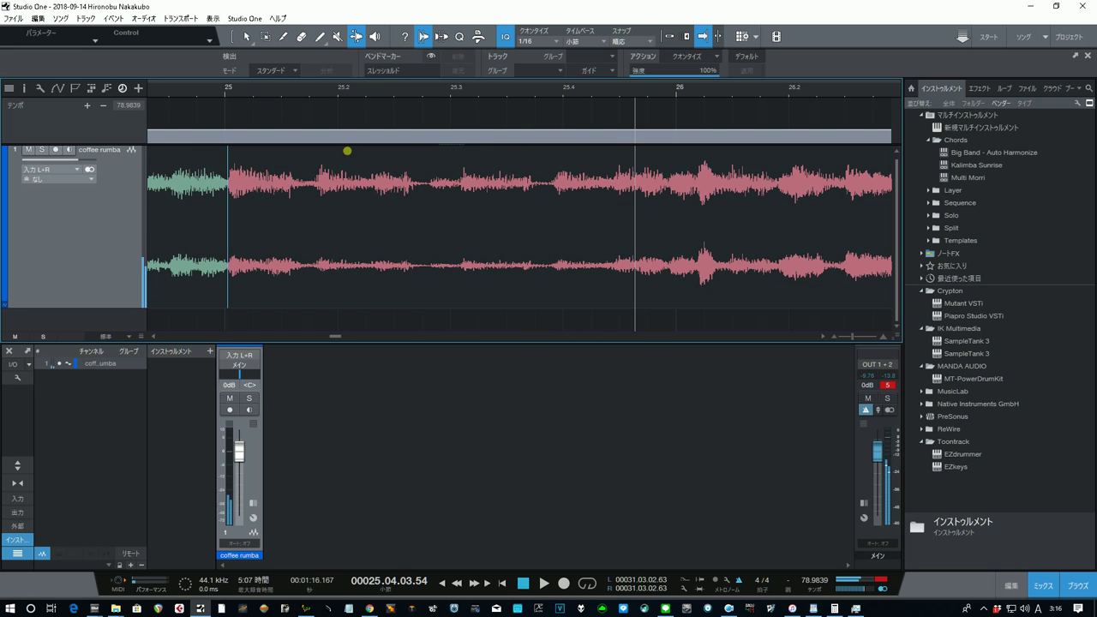
left_click(463, 224)
left_click_drag(472, 230, 461, 246)
Step: Replay from just before bar 25 into bar 26, then bend the transient just after bar 26 earlier onto the bar line with a new marker
left_click(203, 88)
key("space")
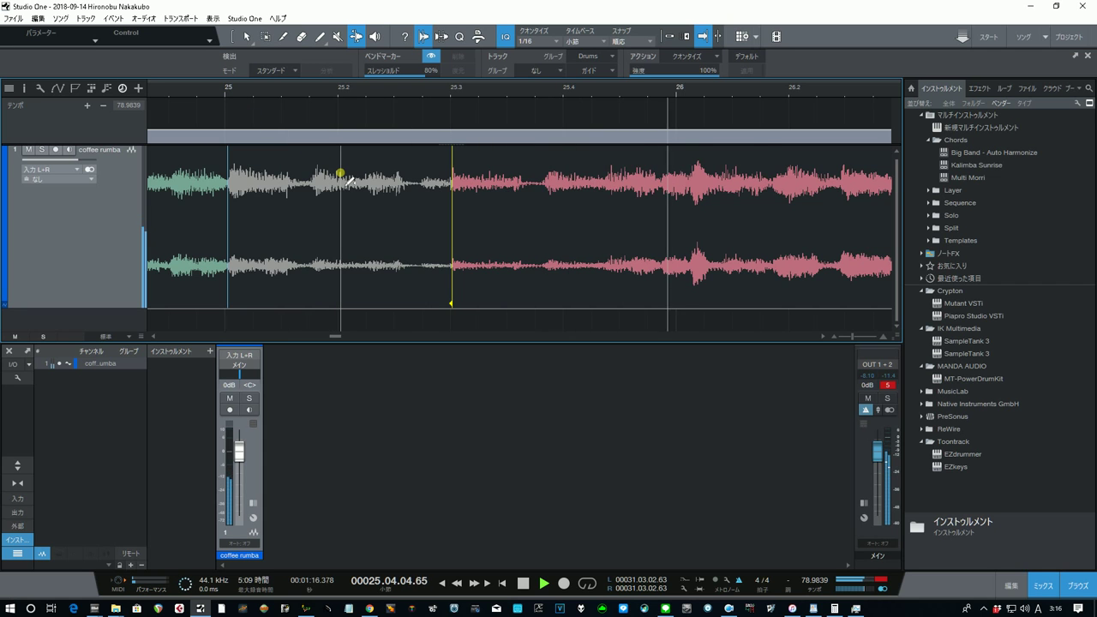
key("space")
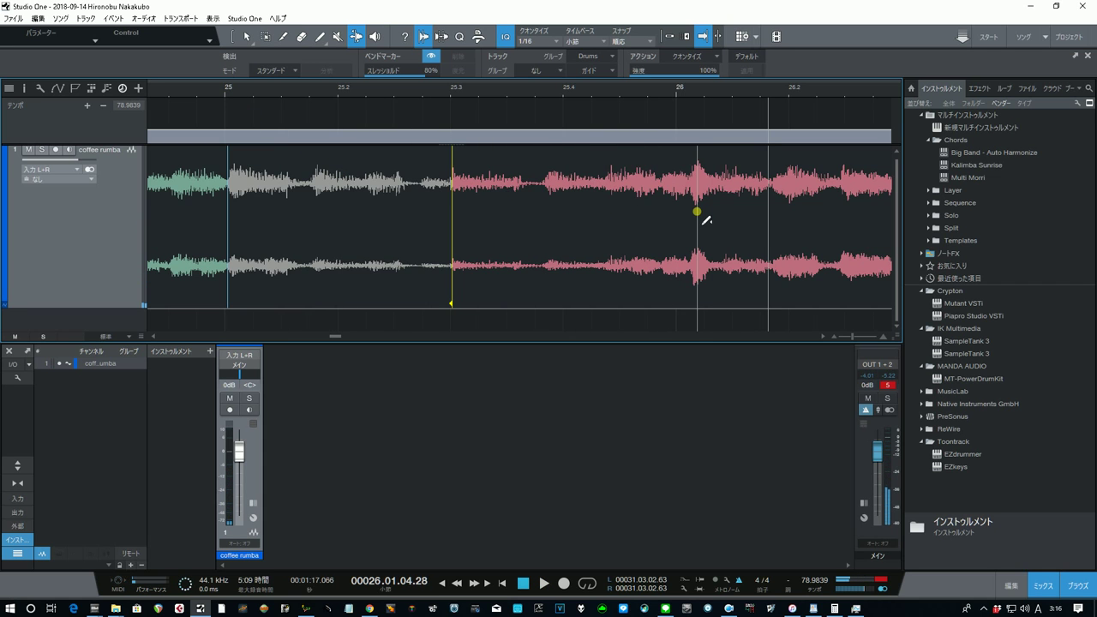
left_click_drag(702, 225, 684, 238)
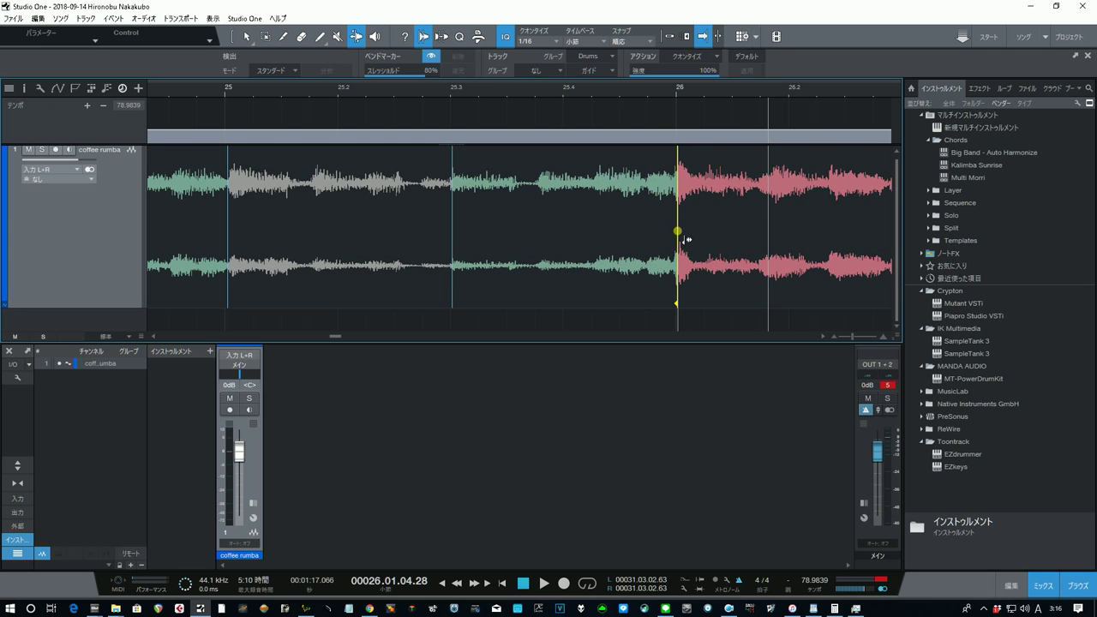
Step: Audition from around beat 25.3 into bar 27, and move the bend marker just after bar 27 earlier onto the bar line
left_click(448, 90)
key("space")
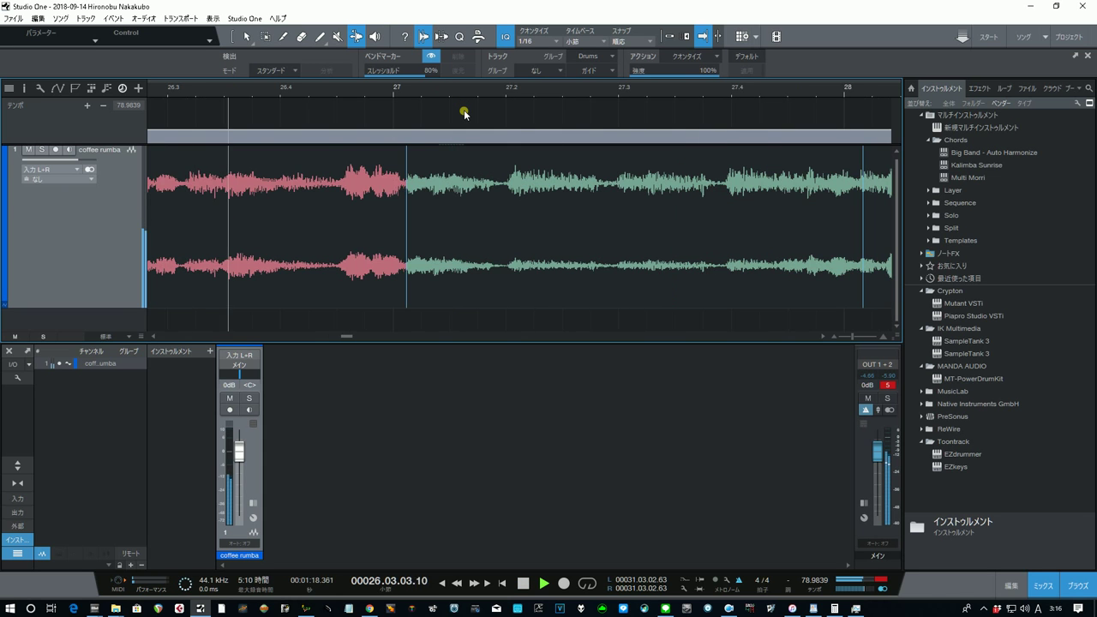
key("space")
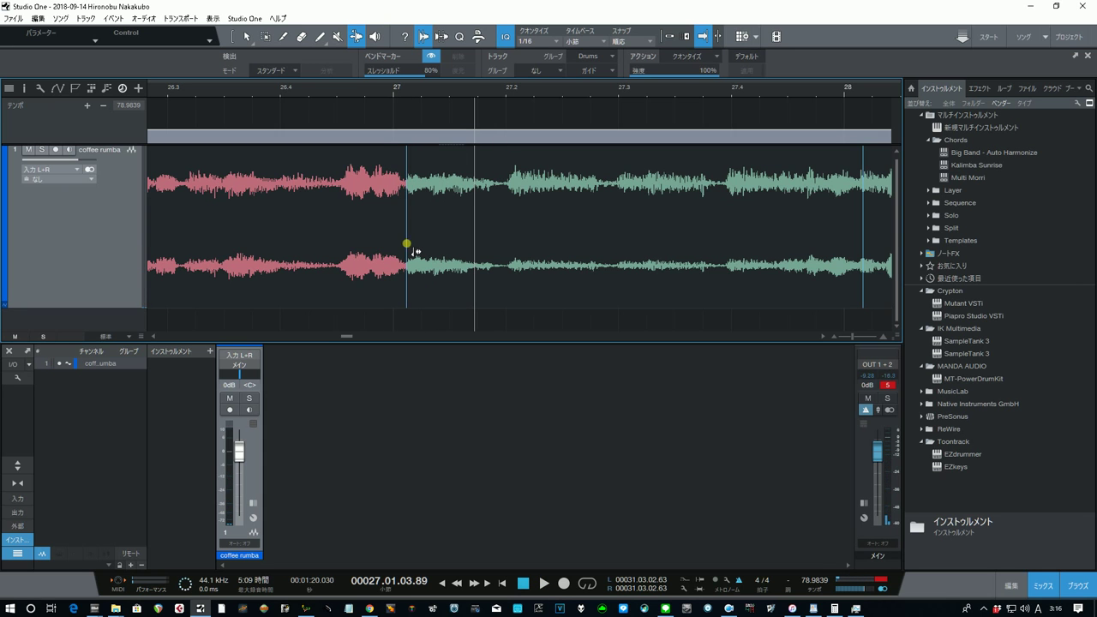
left_click_drag(414, 249, 401, 258)
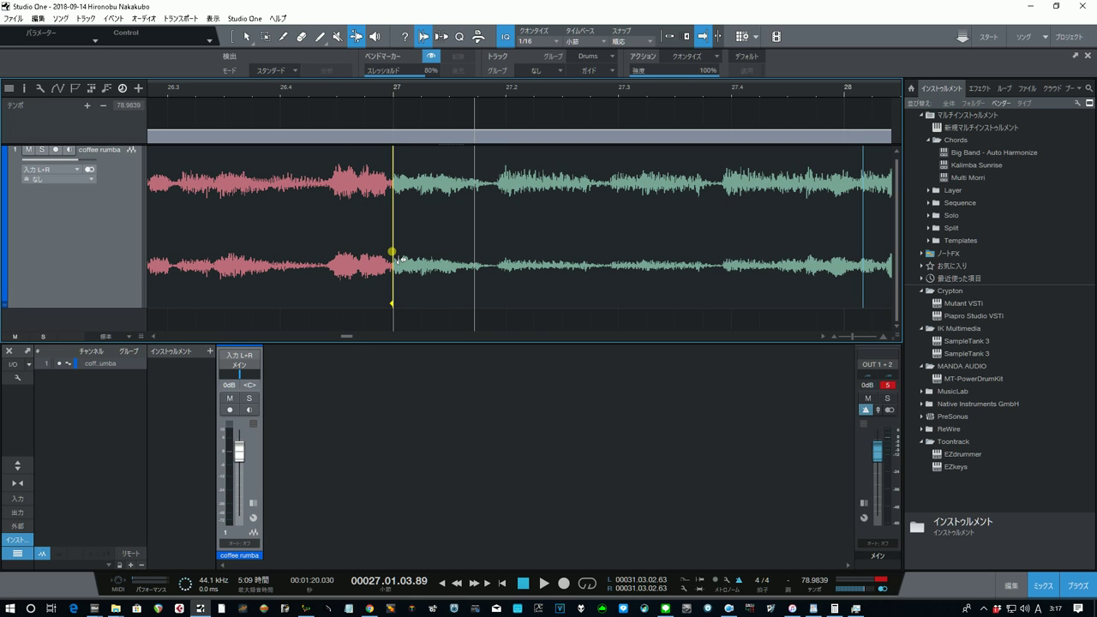
Step: Audition the retimed audio through bar 27 into bar 28, and move the bend marker just after bar 28 earlier onto the bar line
left_click_drag(348, 335, 338, 340)
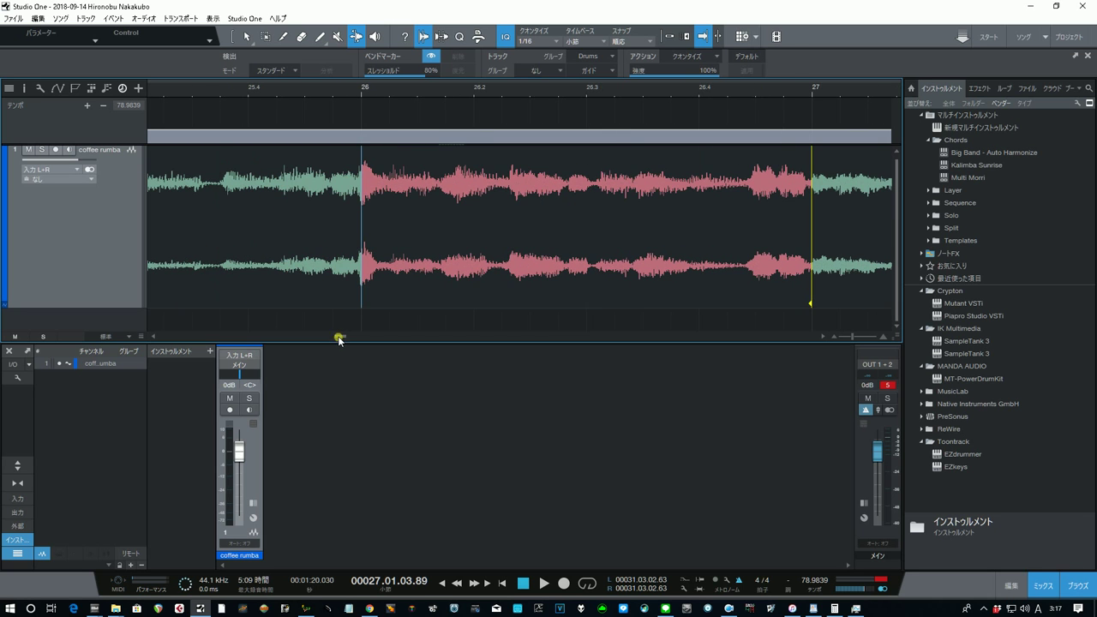
key("space")
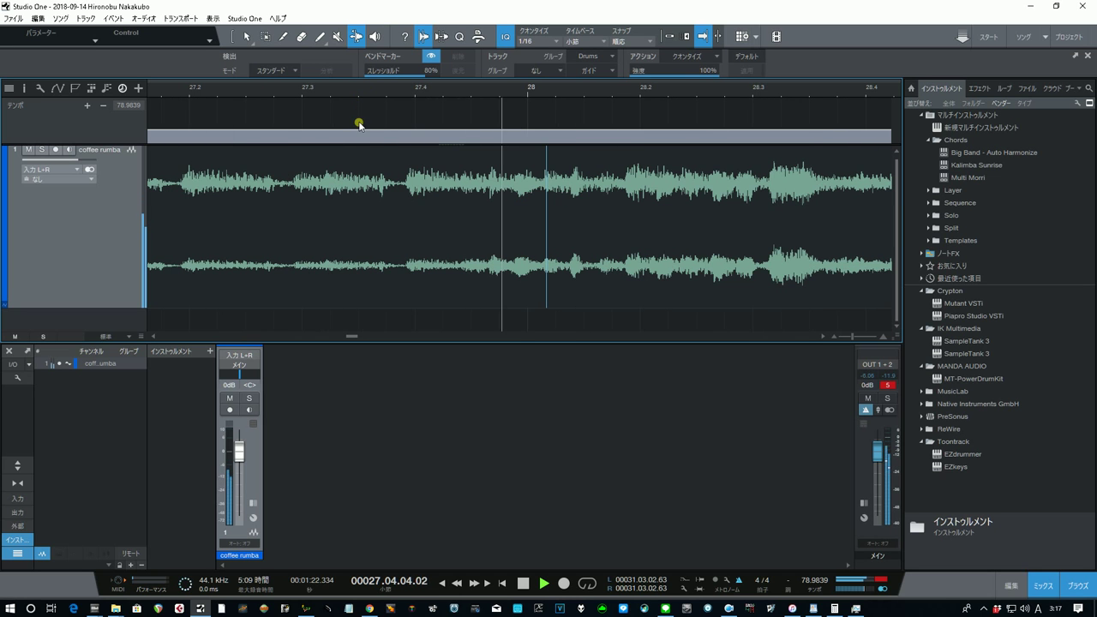
key("space")
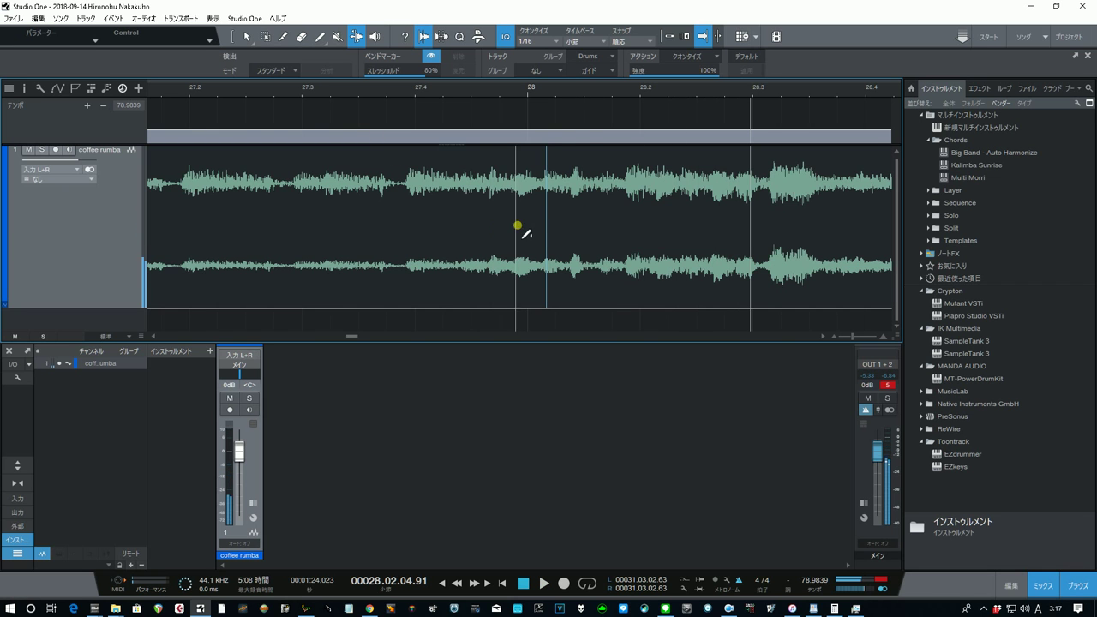
left_click_drag(546, 224, 527, 242)
Step: Audition from between beats 27.3 and 27.4 into bar 29, and move the bend marker just after bar 29 earlier onto the bar line
left_click(386, 87)
key("space")
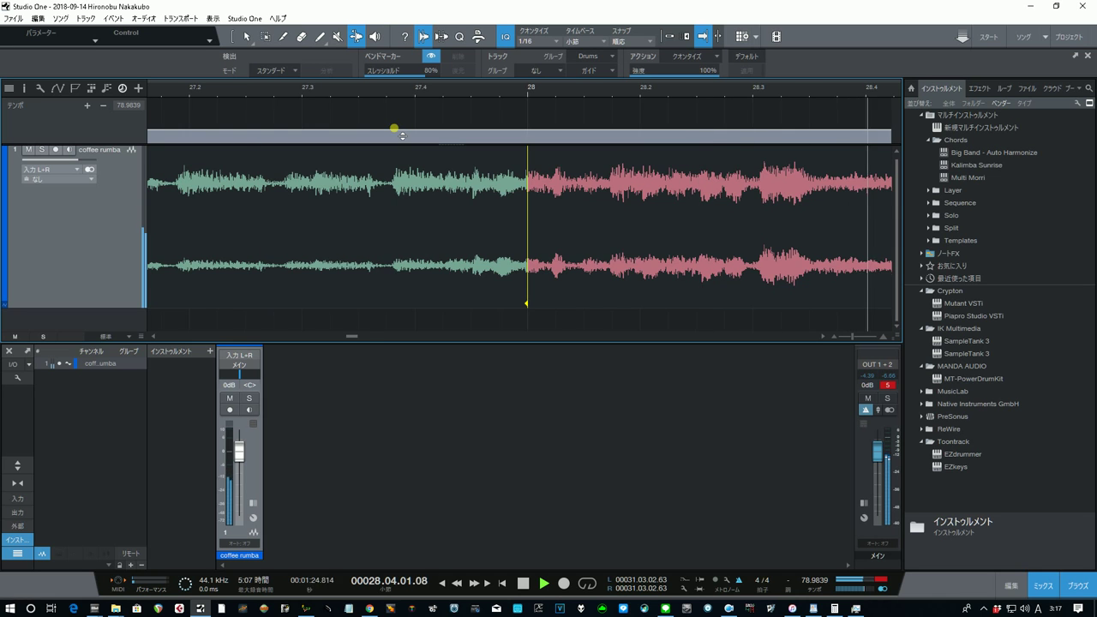
key("space")
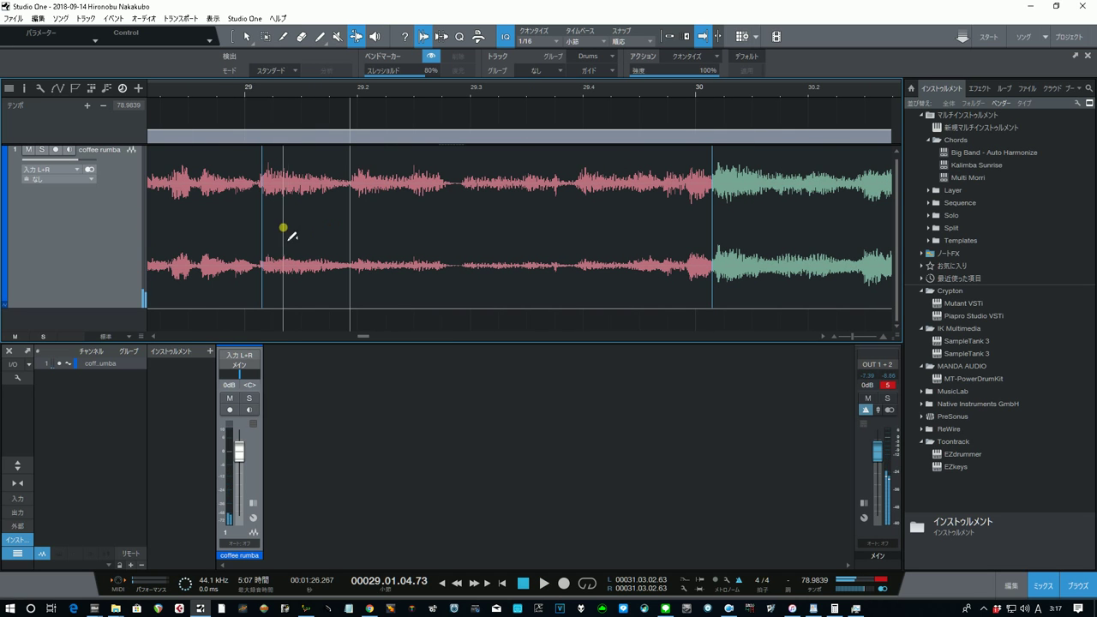
left_click_drag(267, 237, 255, 246)
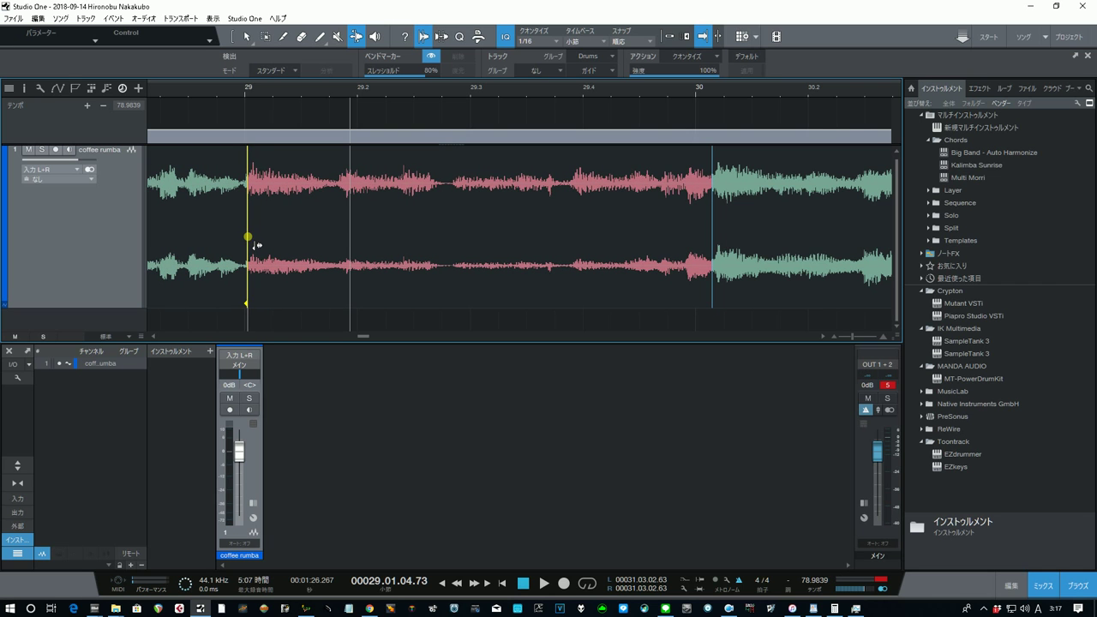
Step: Audition from just before bar 29 into bar 30, and move the bend marker just after bar 30 earlier onto the bar line
left_click(226, 88)
key("space")
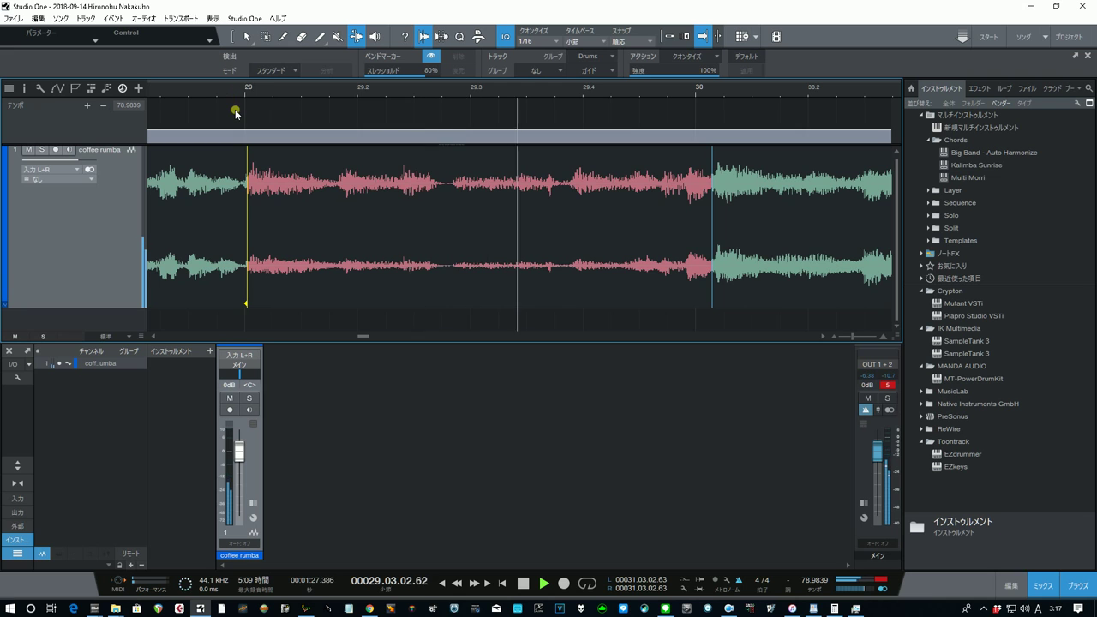
key("space")
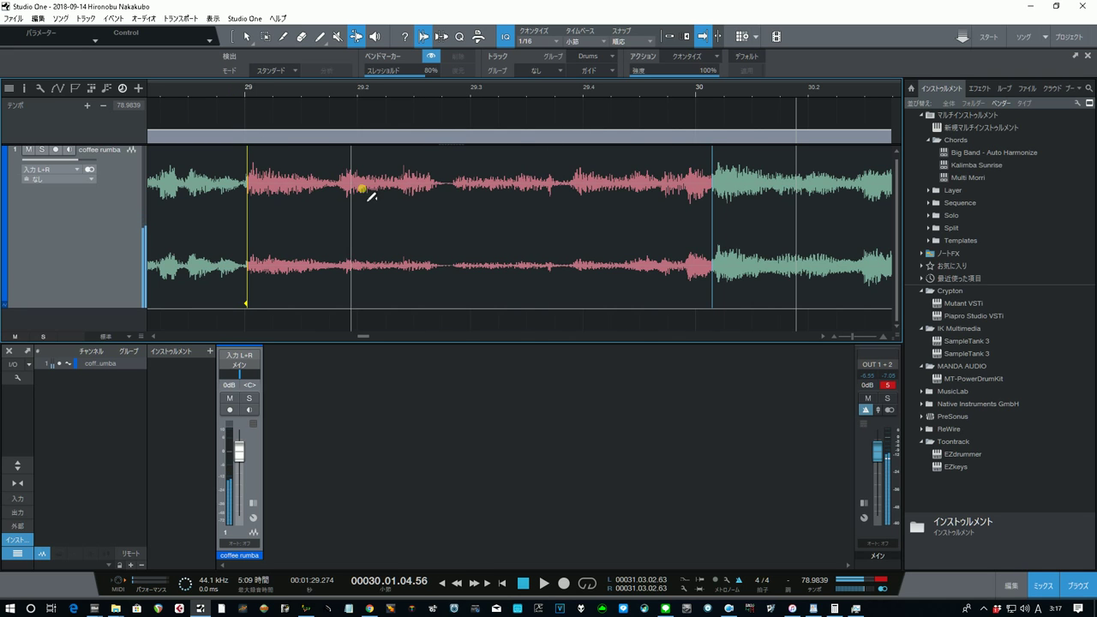
left_click_drag(720, 242, 703, 266)
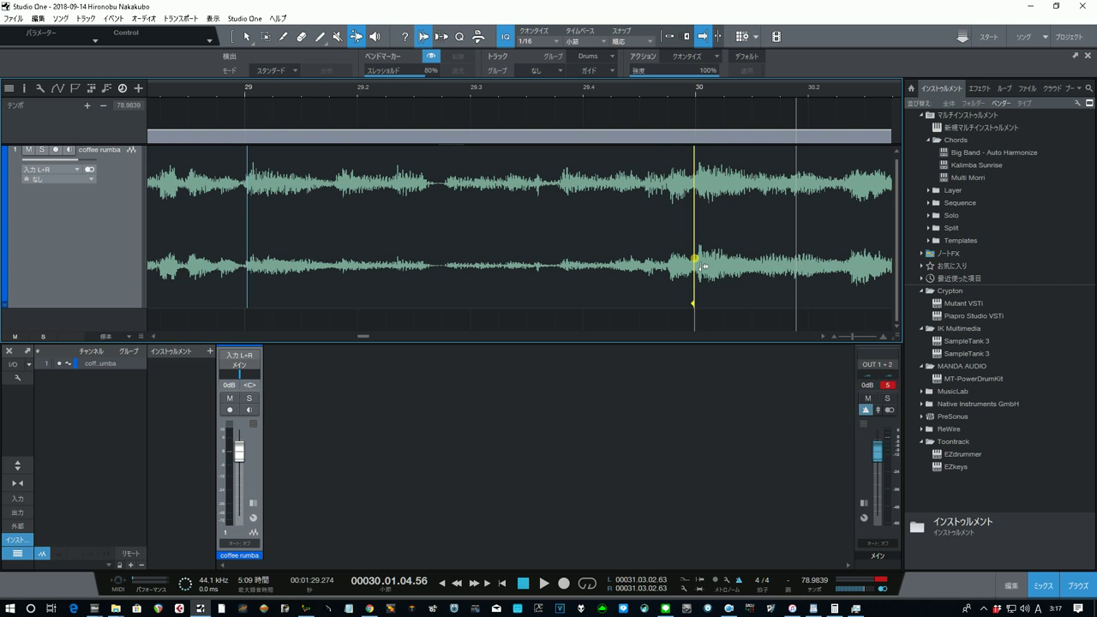
Step: Audition from bar 29 into bar 31, replay from beat 30.4, and move the bend marker just after bar 31 earlier onto the bar line
left_click(243, 93)
key("space")
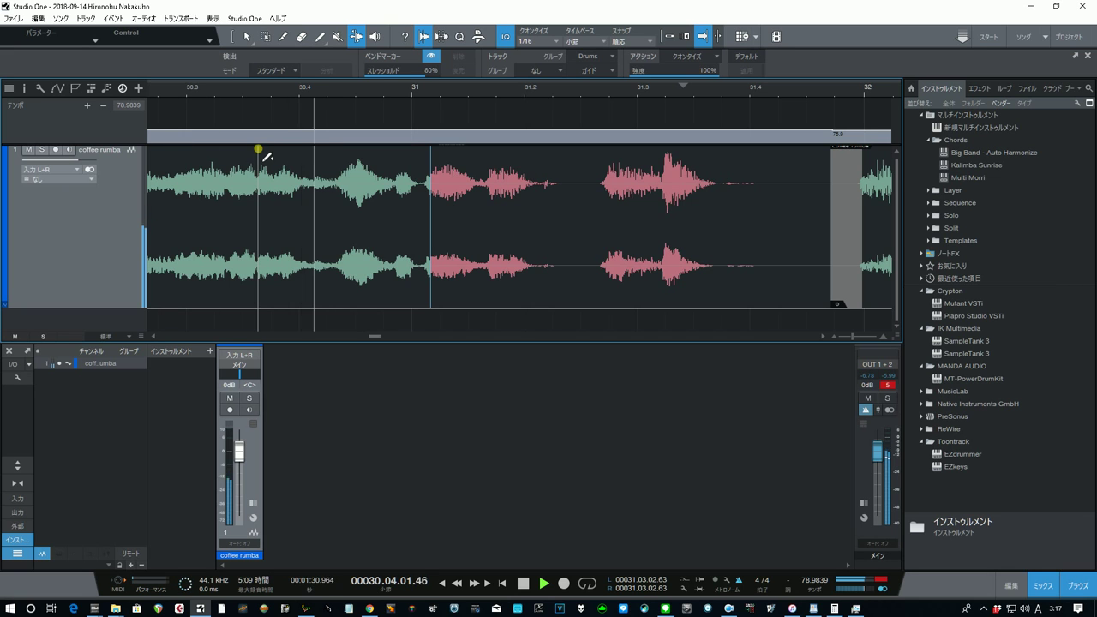
key("space")
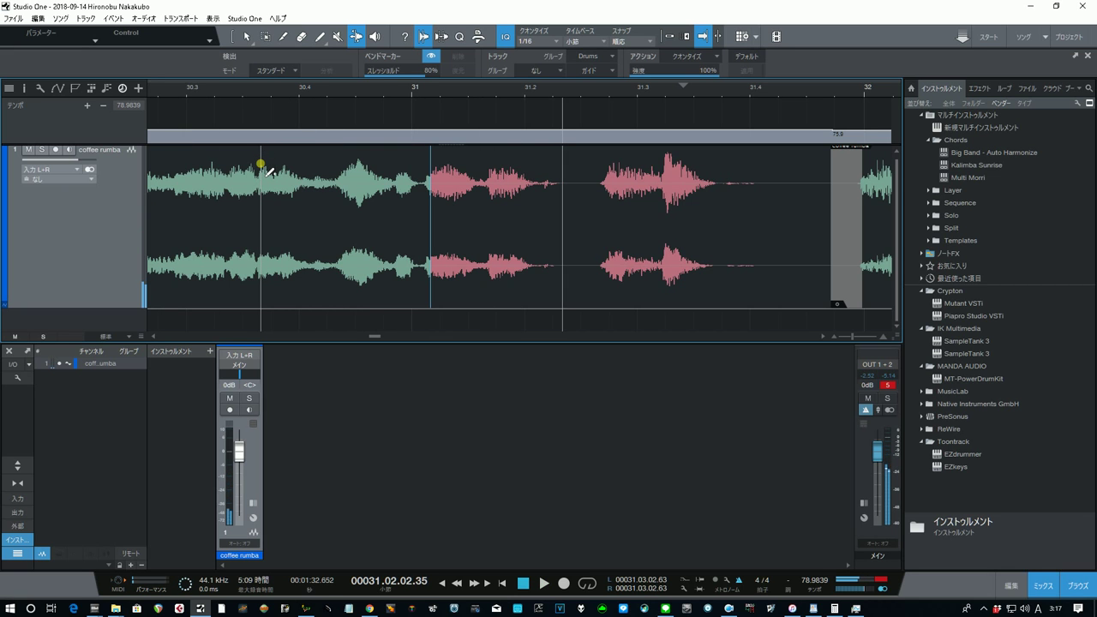
left_click(314, 88)
key("space")
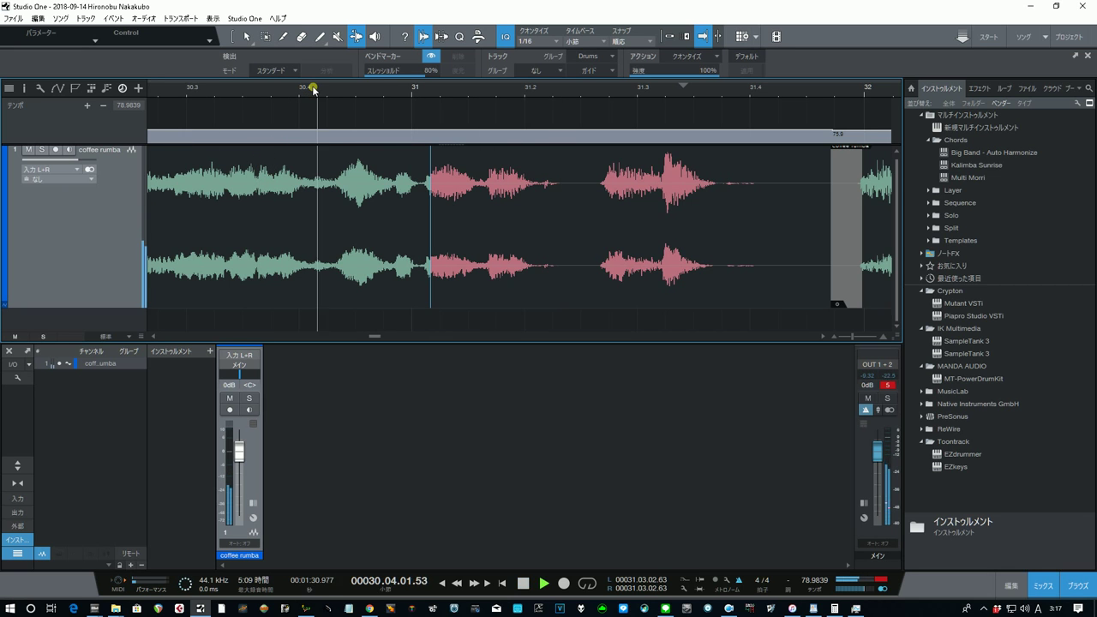
key("space")
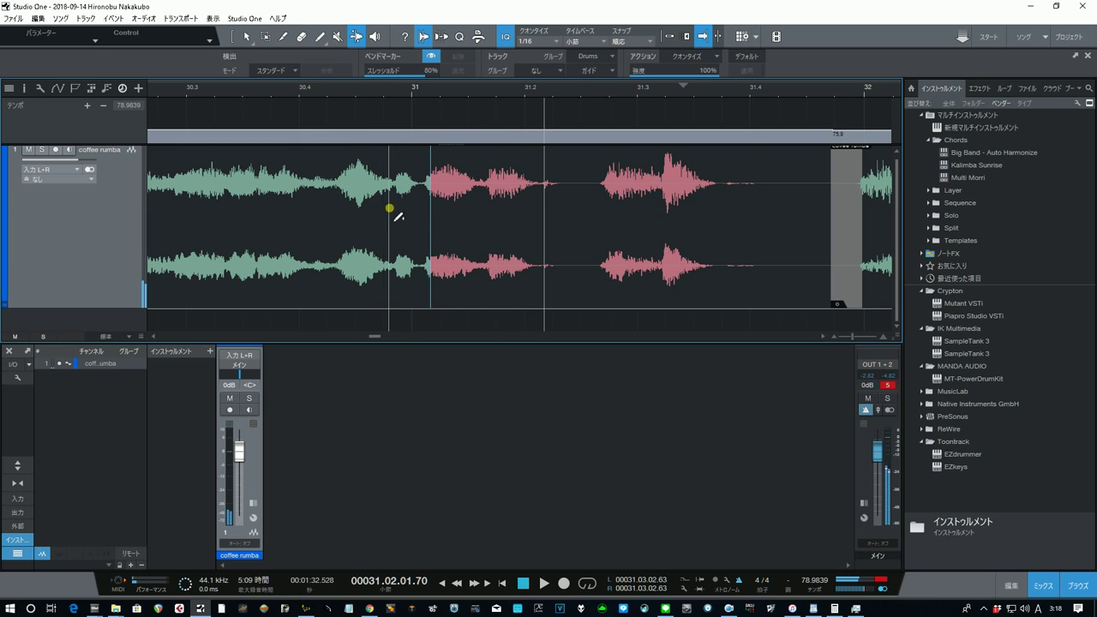
left_click_drag(440, 233, 423, 247)
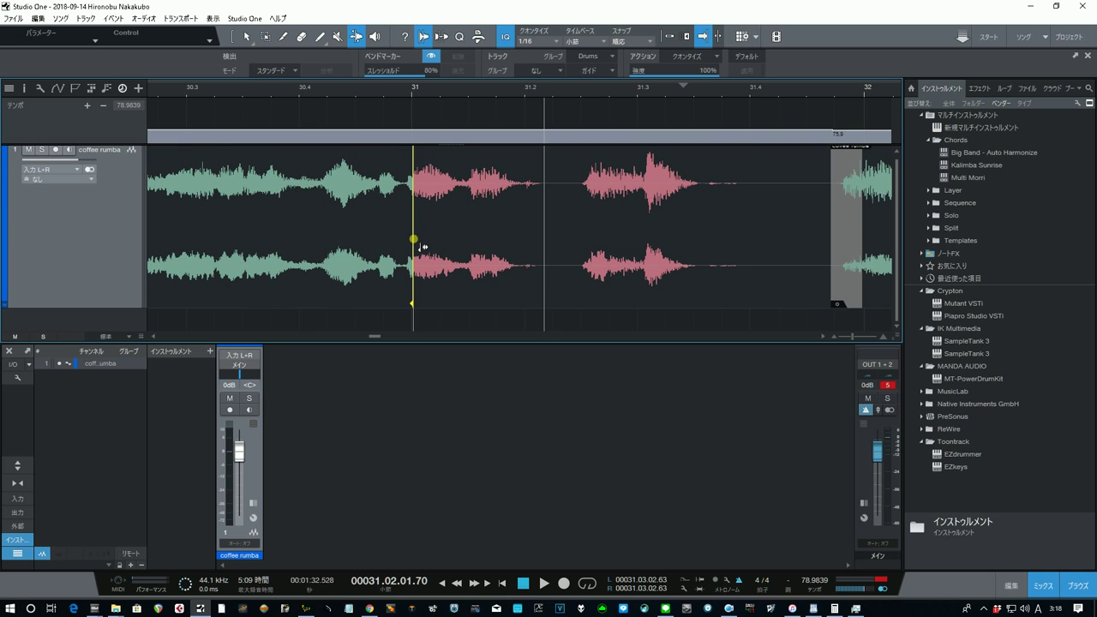
Step: Audition from just before beat 30.3 into bar 33, and shift the audio event that starts near bar 32 slightly later
left_click(168, 90)
key("space")
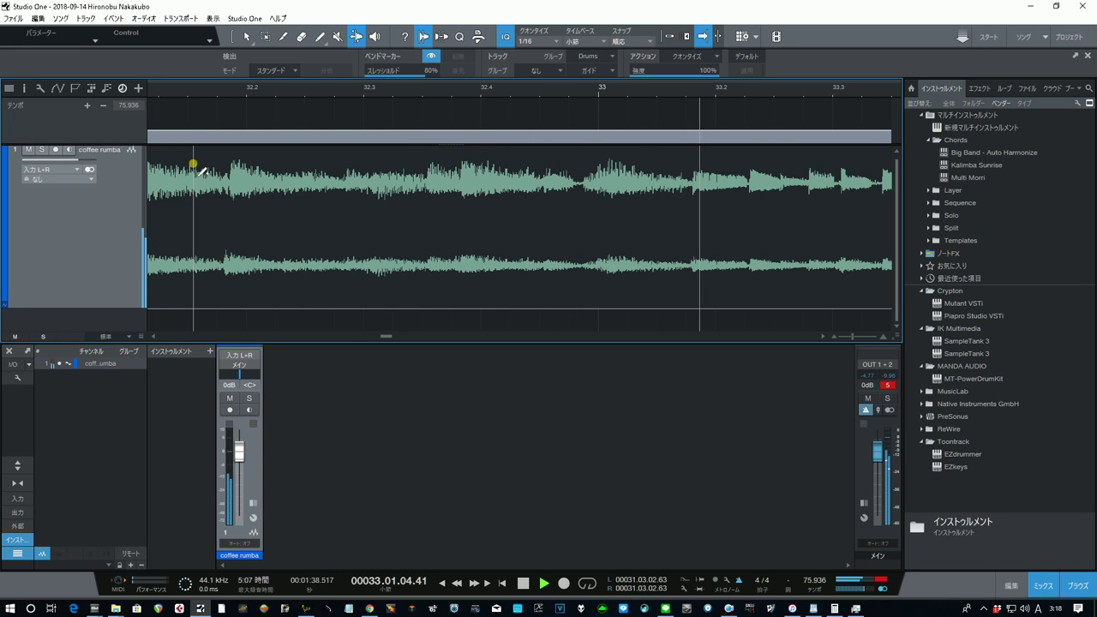
key("space")
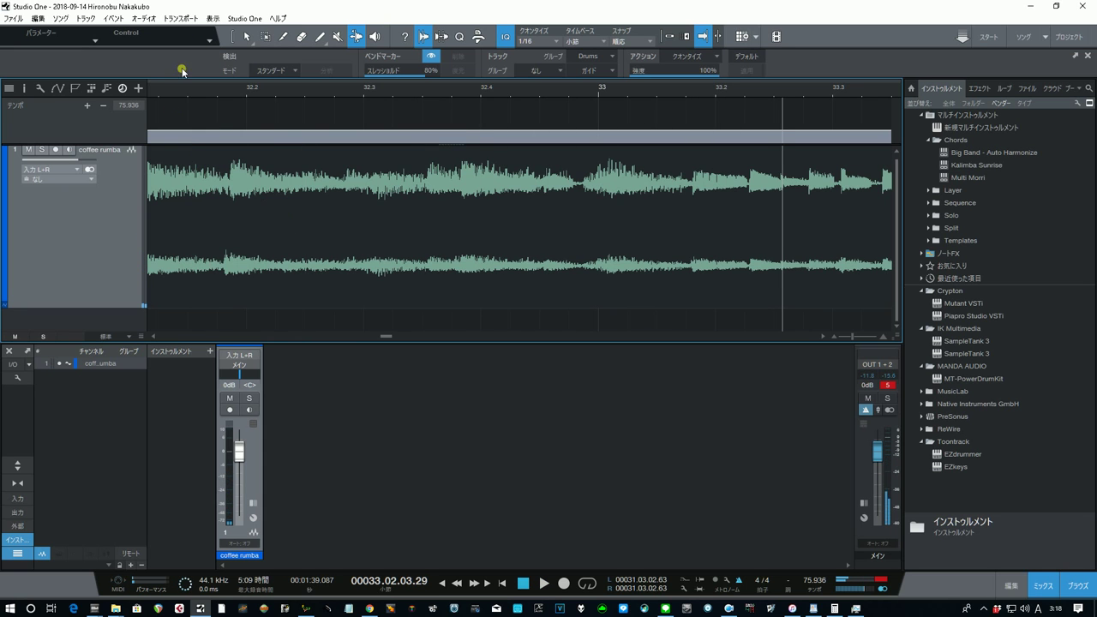
left_click(244, 34)
left_click_drag(329, 223, 340, 225)
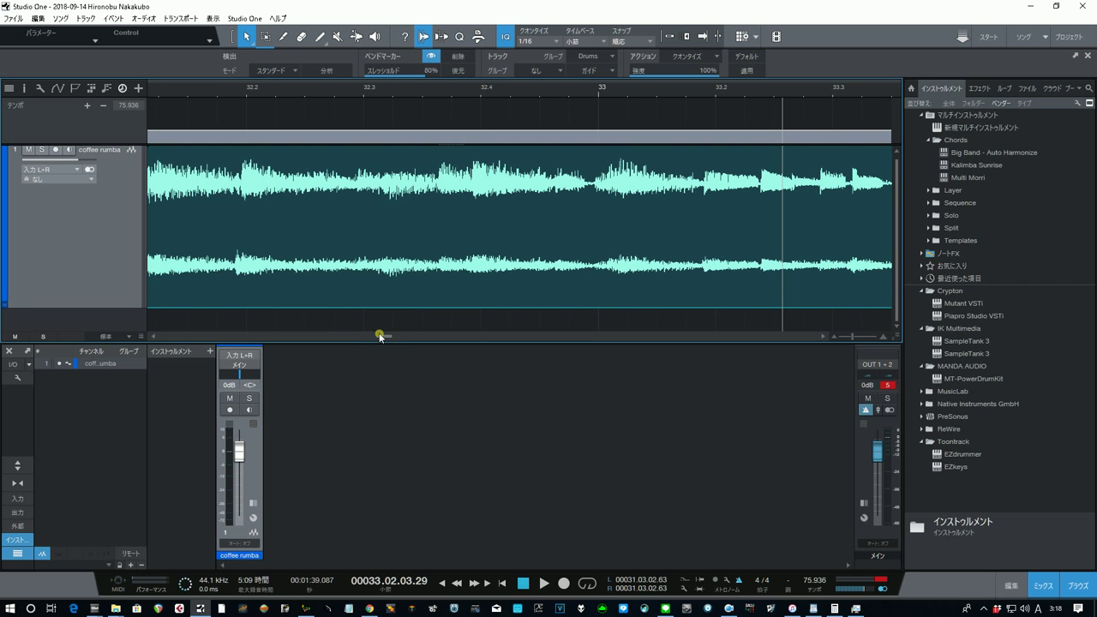
Step: Audition the shifted audio event from just before bar 32 through to beat 34.2
left_click_drag(389, 337, 383, 337)
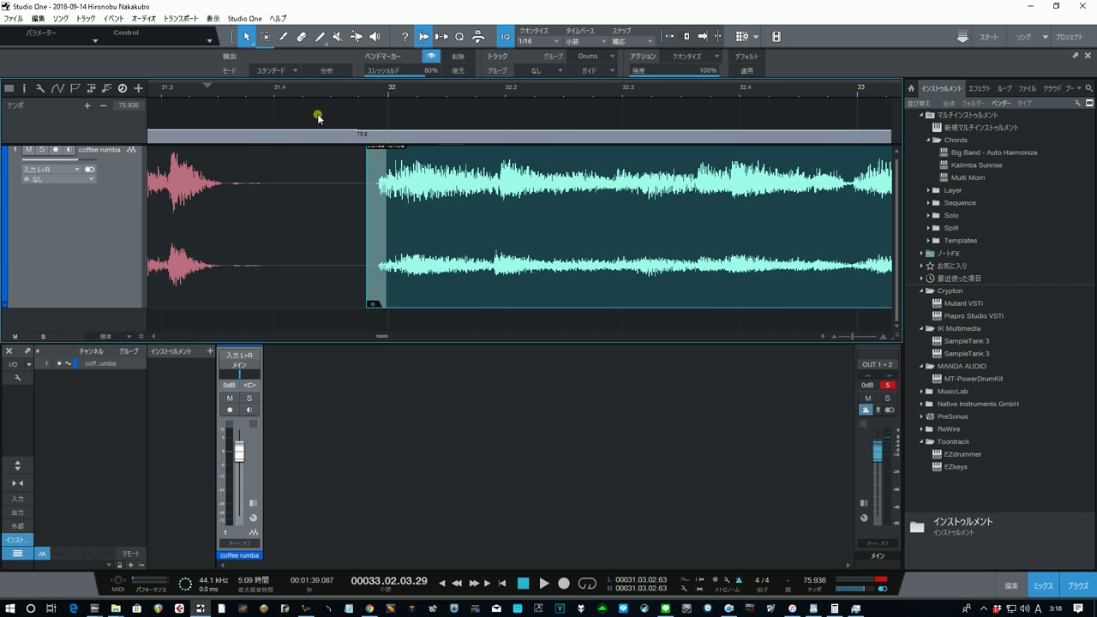
left_click(327, 83)
key("space")
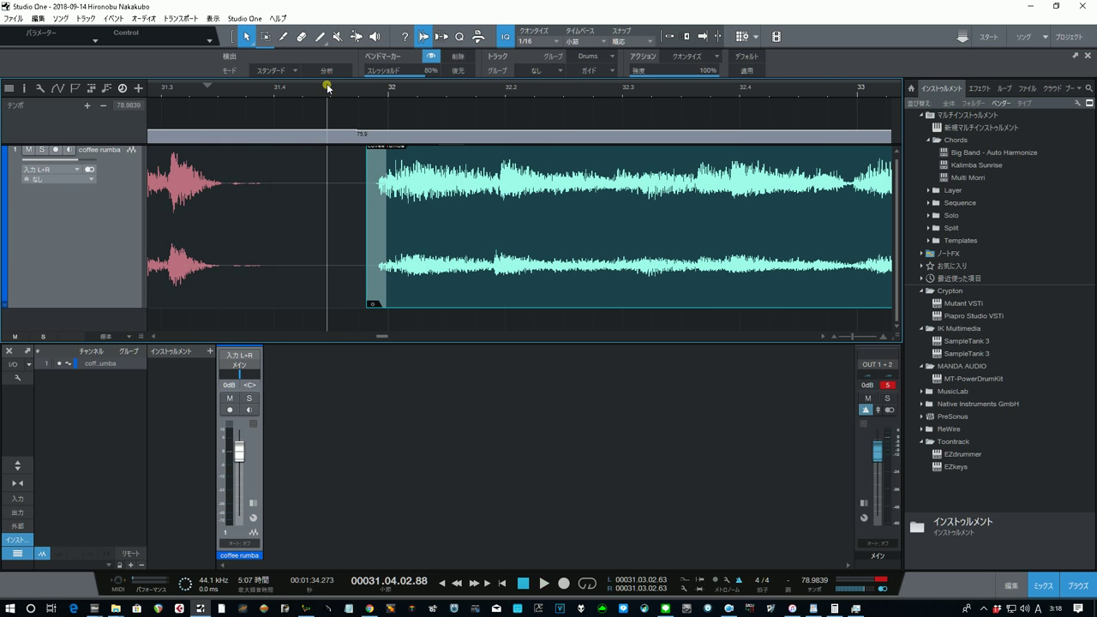
key("f")
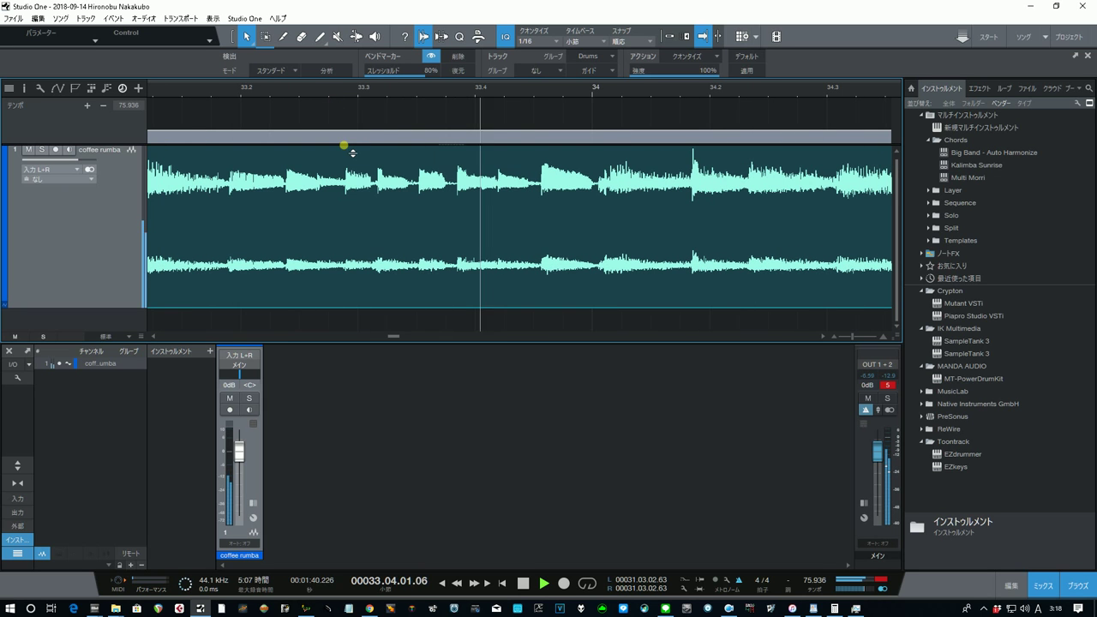
key("space")
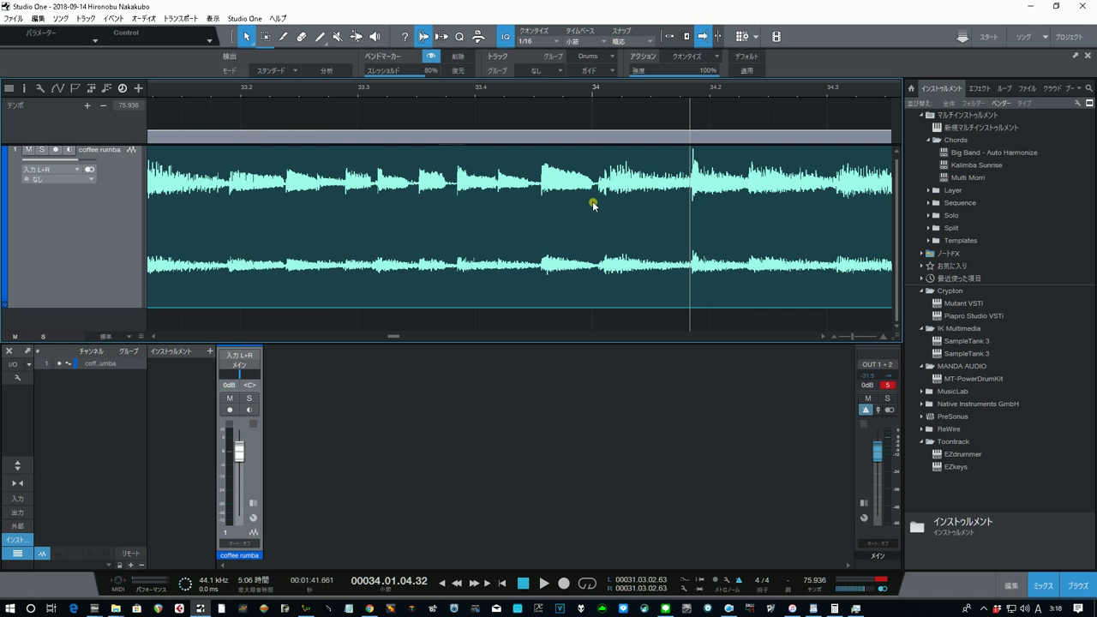
Step: Add a bend marker on the transient just after bar 34 and bend it earlier onto the bar line
left_click(357, 36)
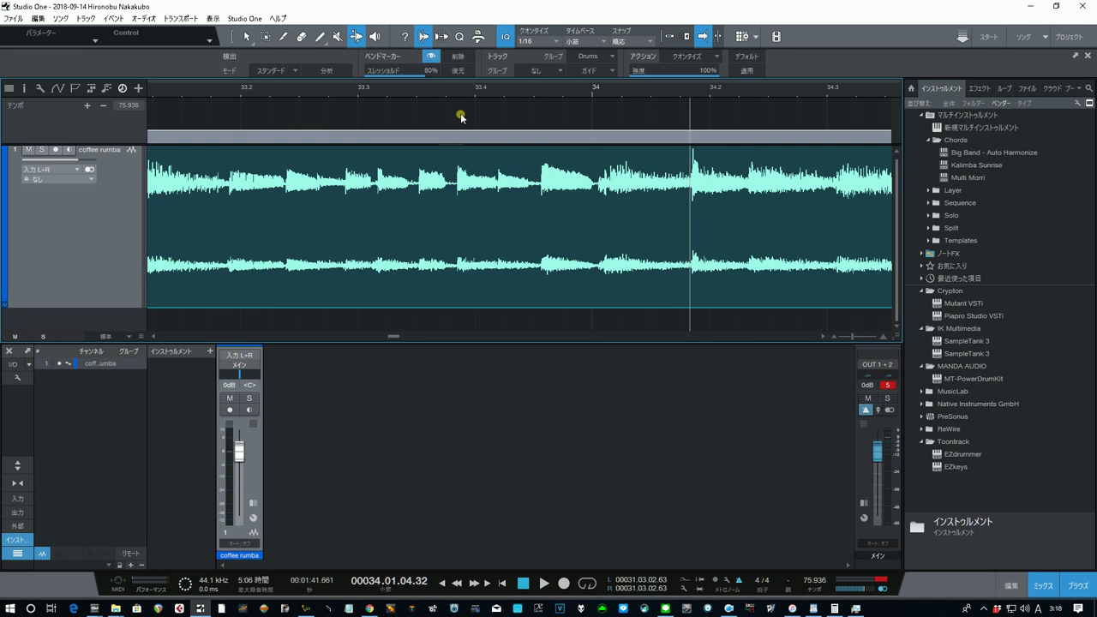
left_click(601, 216)
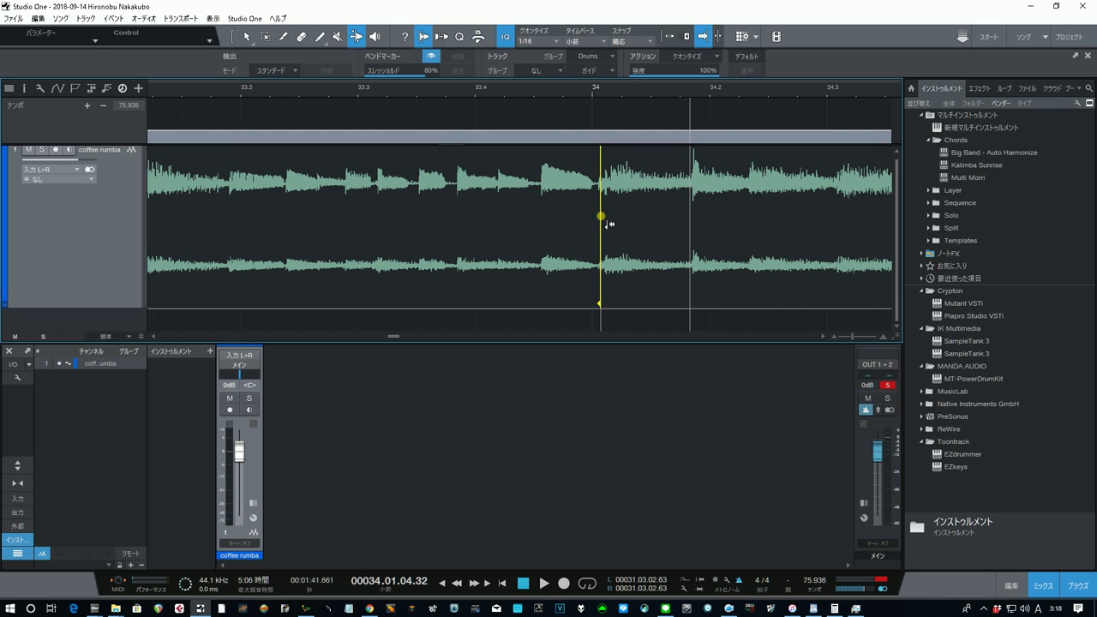
left_click_drag(607, 223, 601, 233)
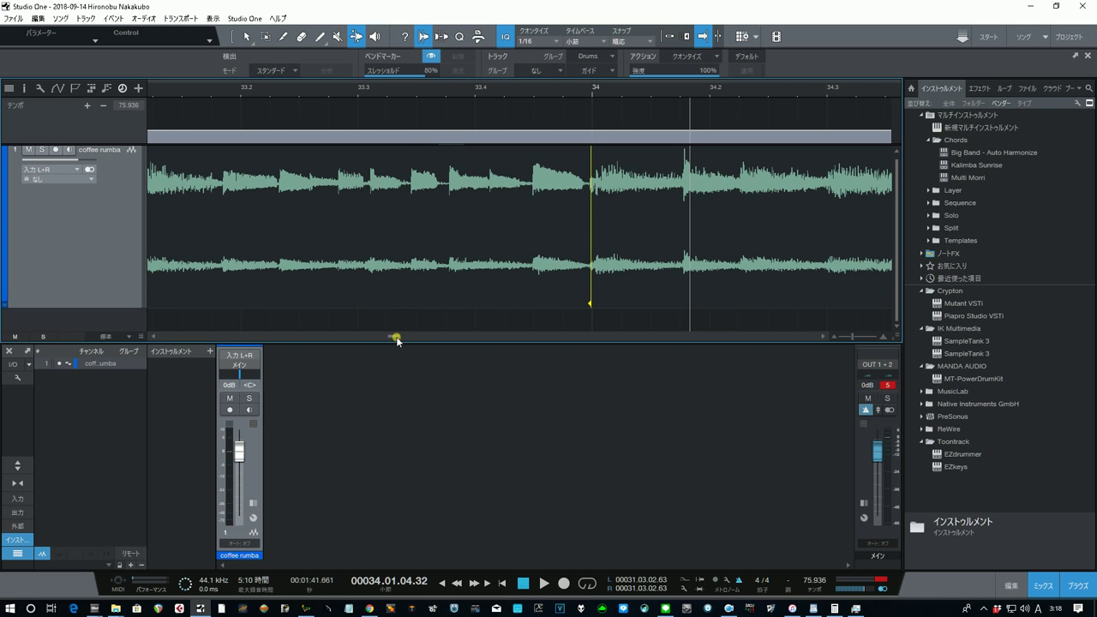
Step: Audition a longer stretch from around beat 32.4 to bar 41 to check the timing against the grid
scroll(412, 90, "down", 6)
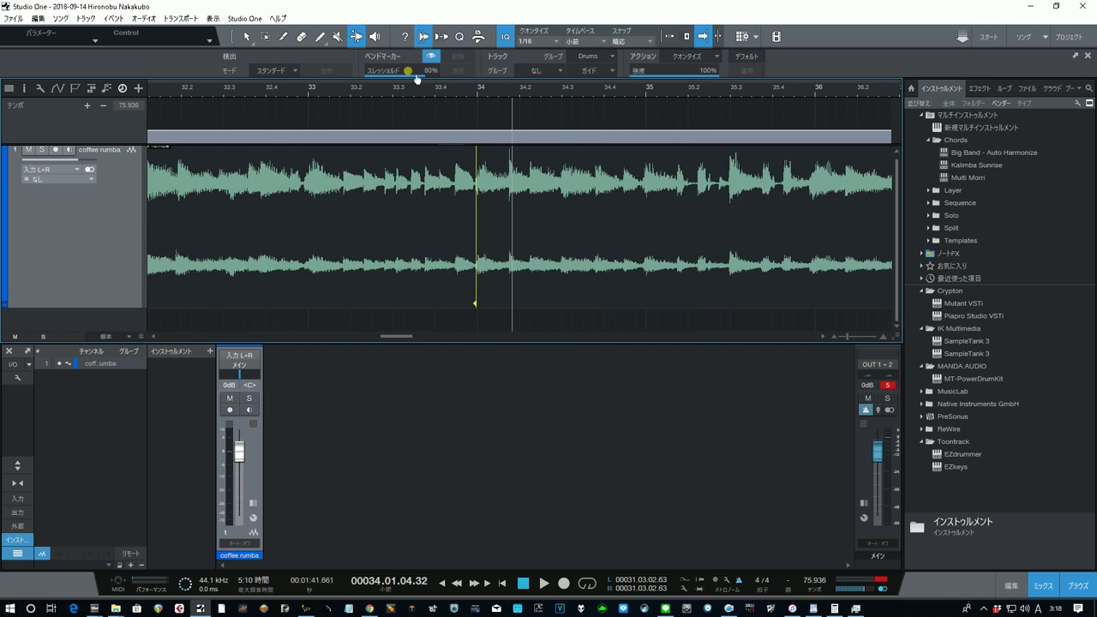
left_click(274, 86)
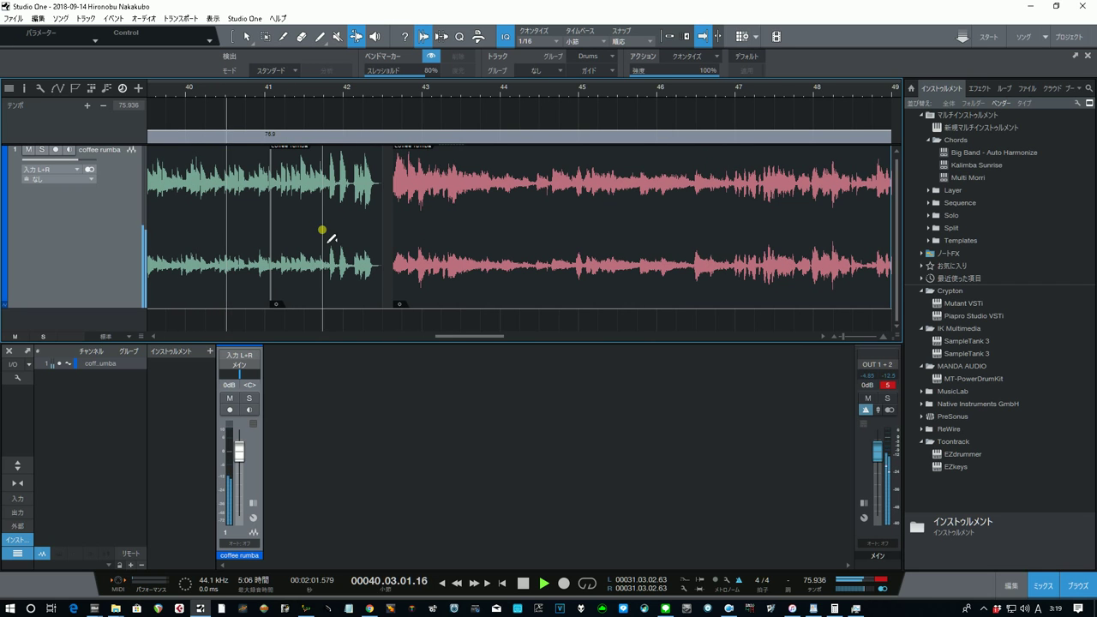
key("space")
left_click_drag(453, 336, 415, 336)
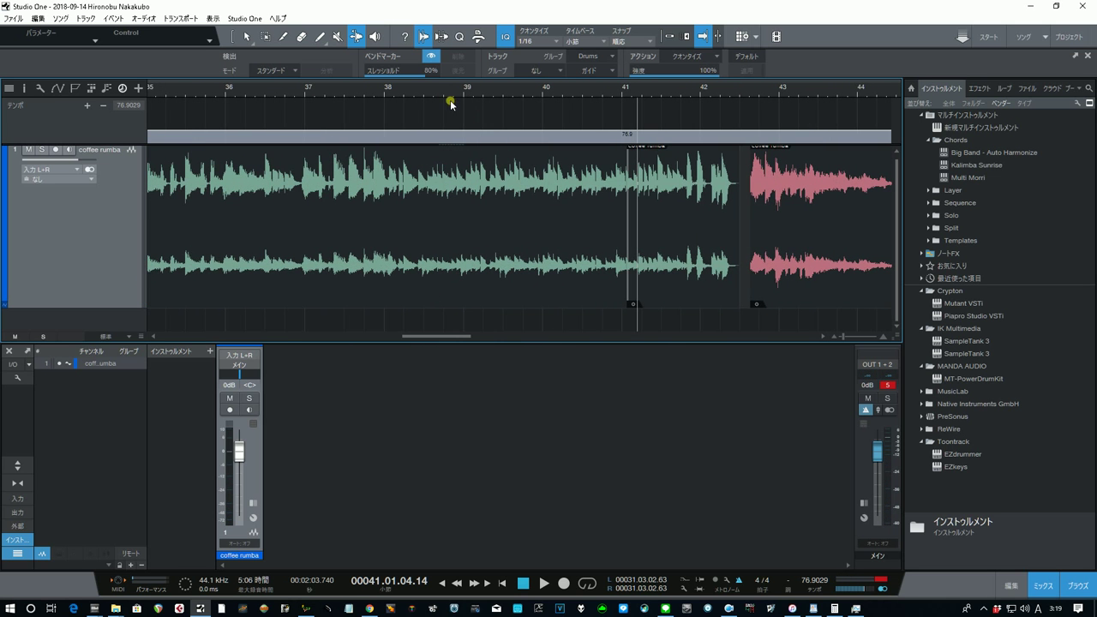
Step: Audition the coffee rumba track repeatedly from around beat 38.2 into bar 39 to check the timing
left_click_drag(443, 89, 453, 112)
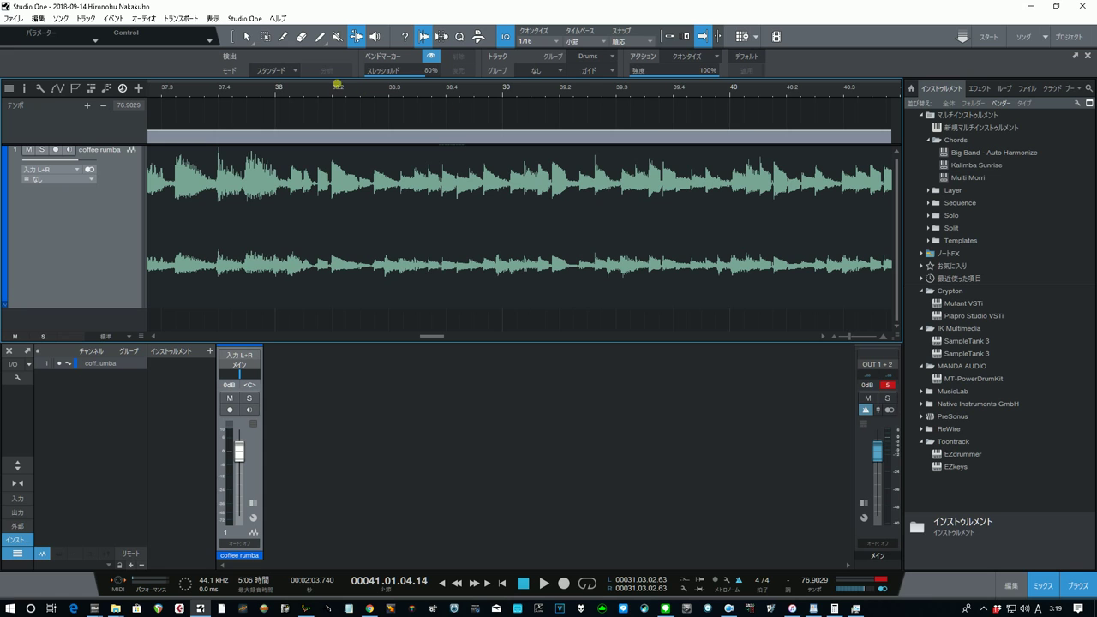
key("space")
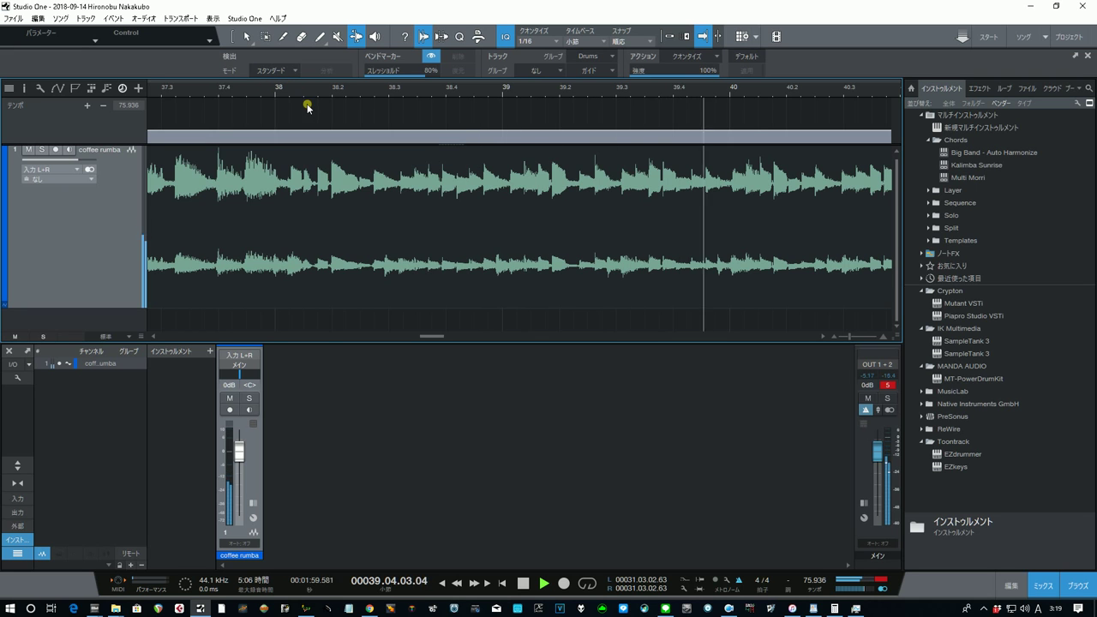
key("space")
left_click(338, 89)
key("space")
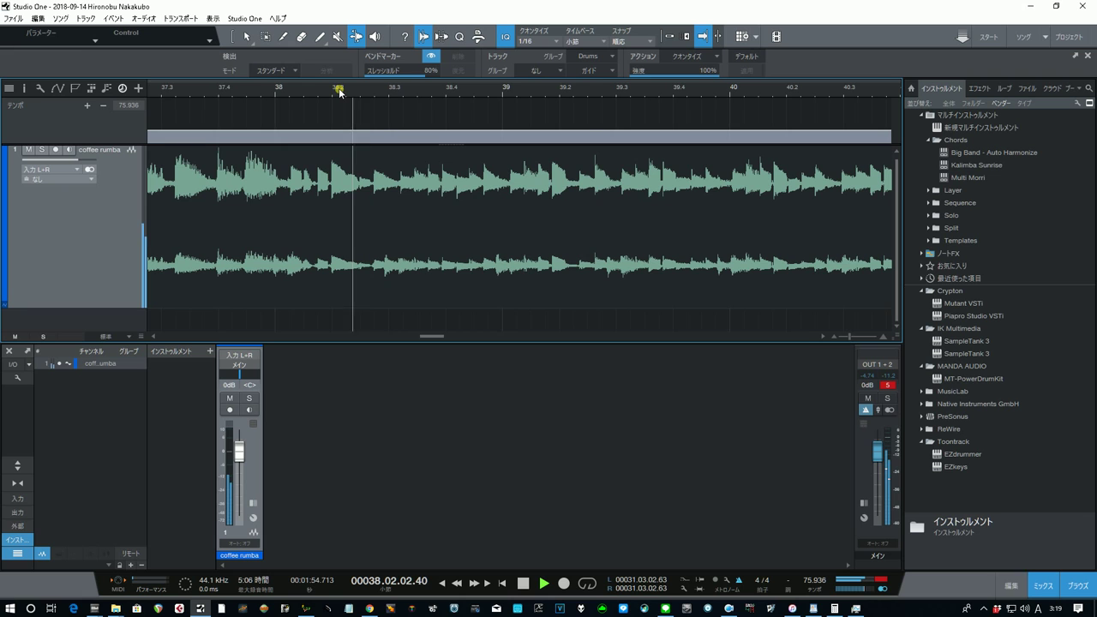
key("space")
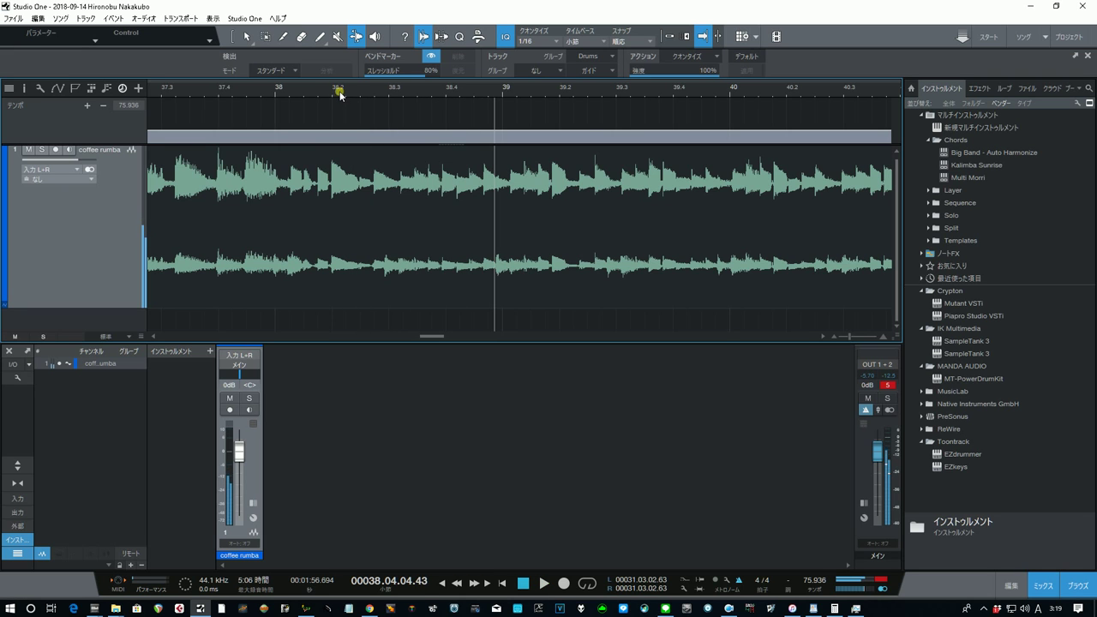
left_click(315, 89)
key("space")
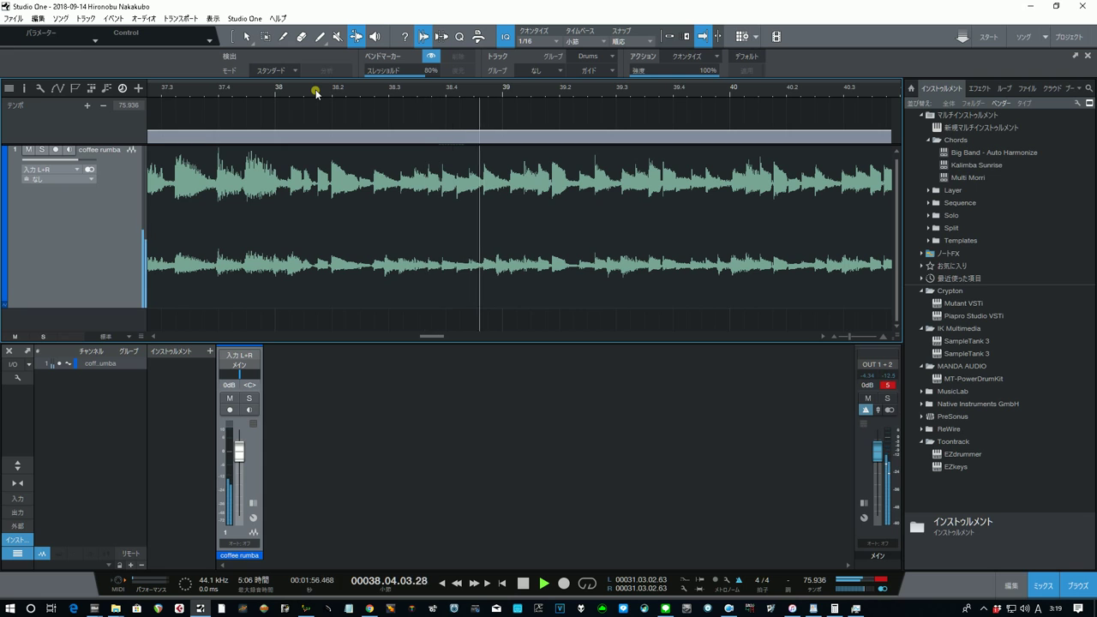
key("space")
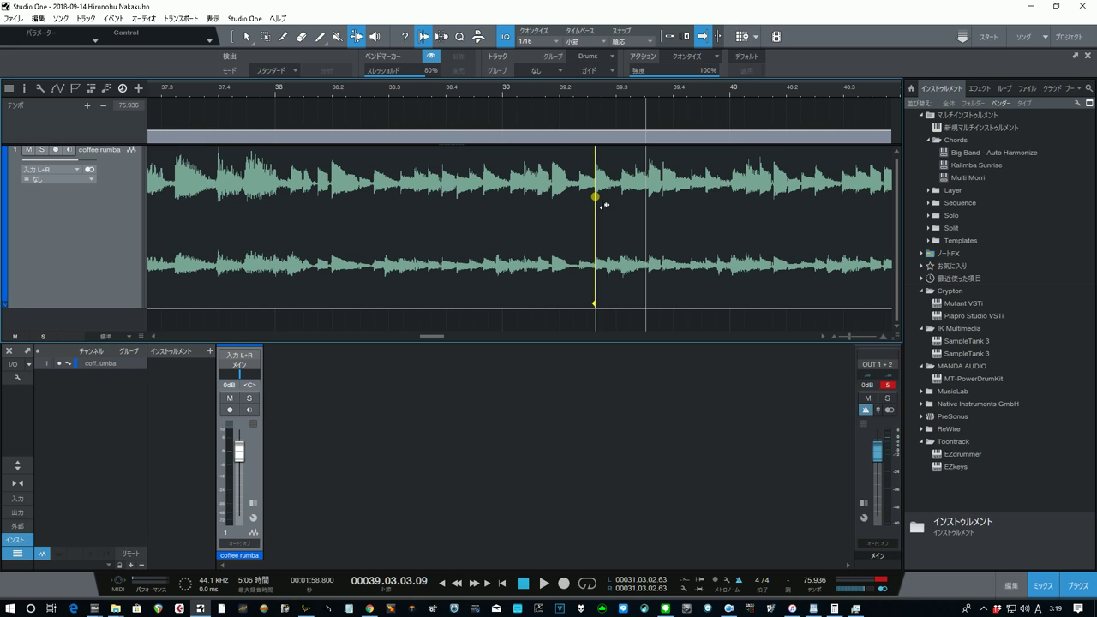
Step: Add a bend marker on the transient between beats 39.2 and 39.3, bend it slightly earlier, and audition from around beat 38.4
left_click_drag(595, 198, 591, 200)
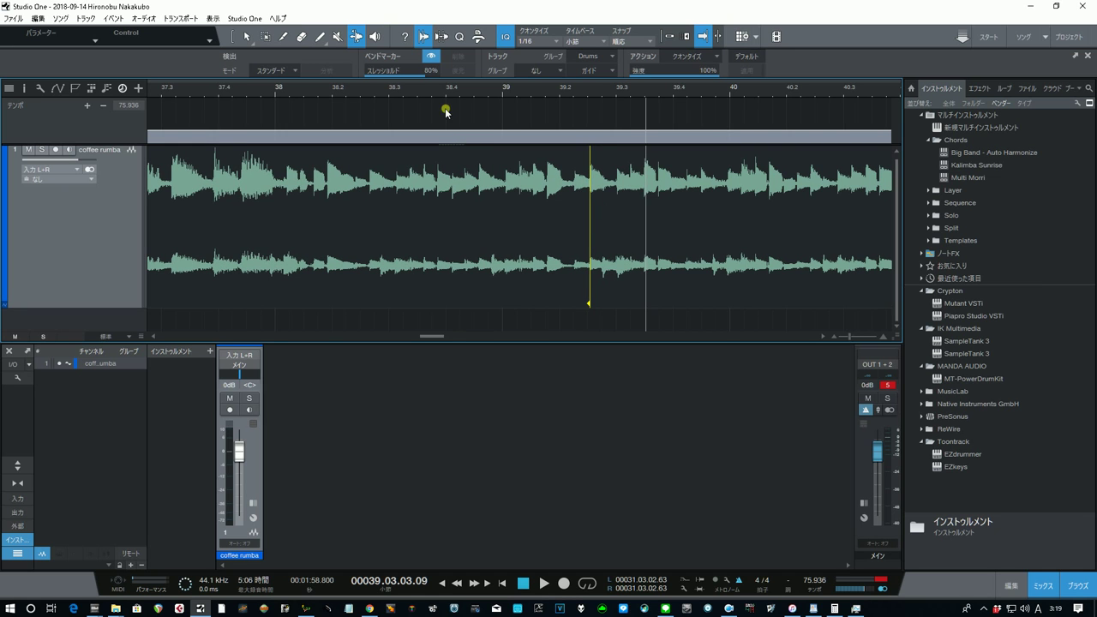
key("space")
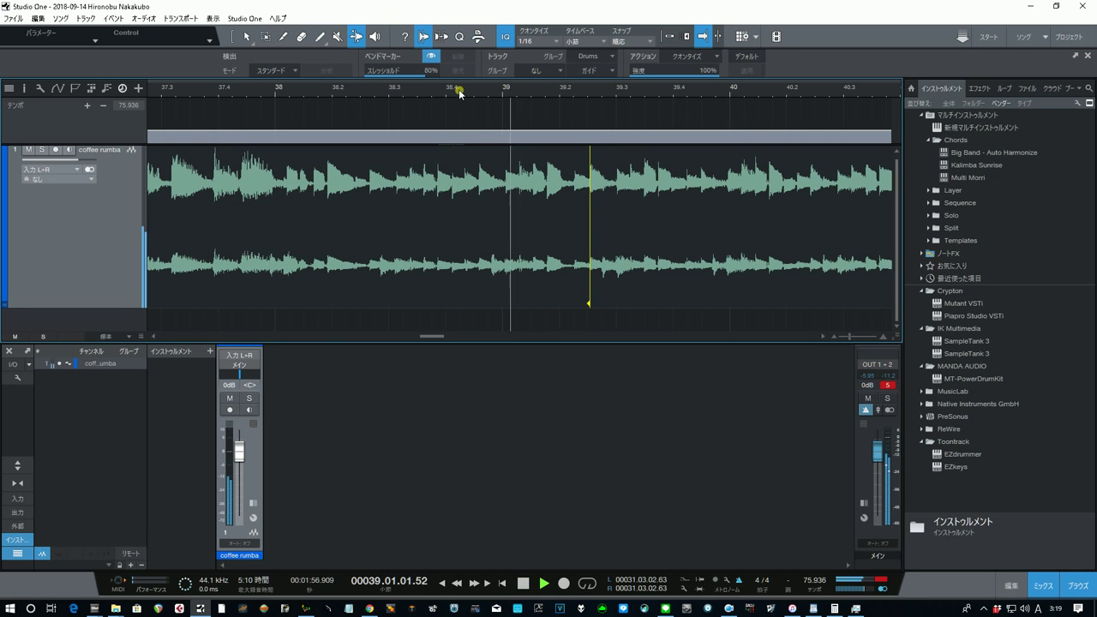
key("space")
left_click(444, 89)
key("space")
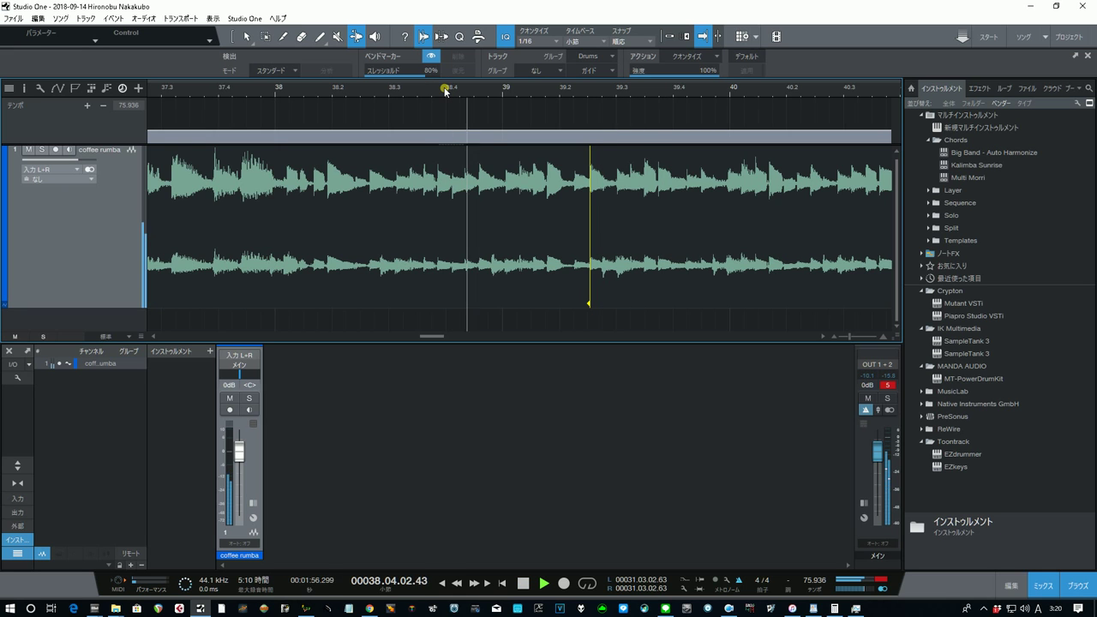
key("space")
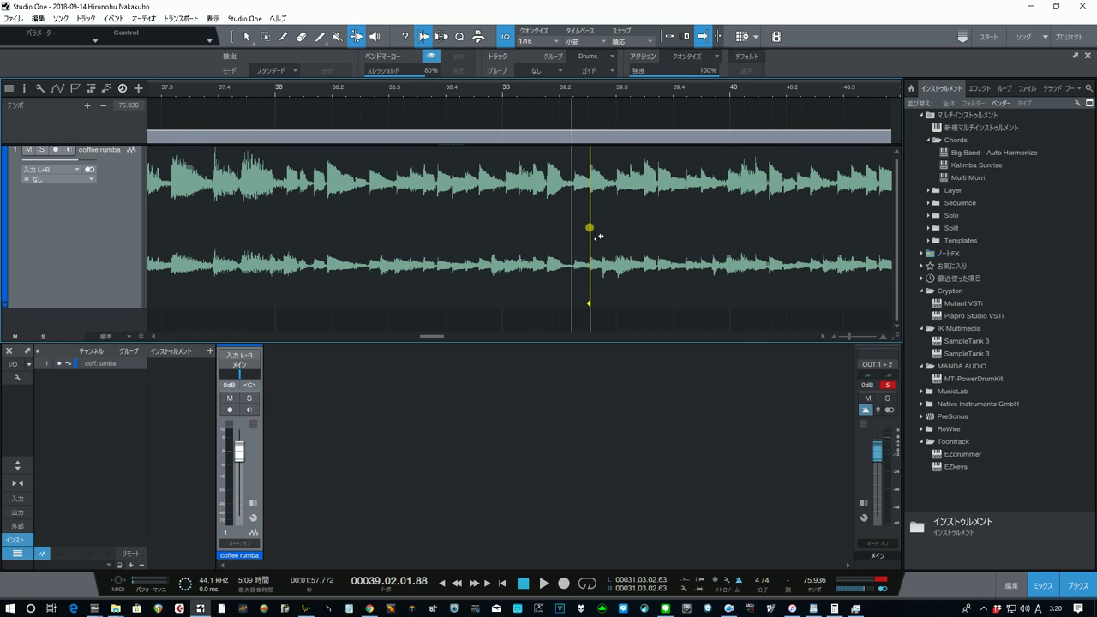
Step: Bend the marker between beats 39.2 and 39.3 slightly later, and audition from just before beat 38.4 through to beat 41.2
left_click_drag(599, 236, 610, 237)
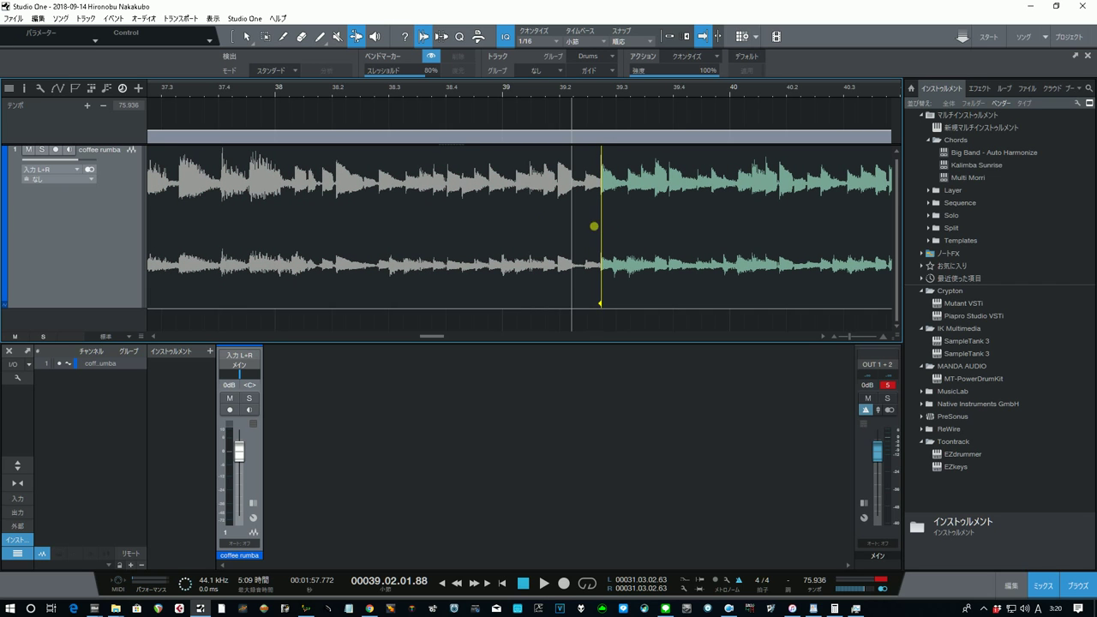
left_click(427, 89)
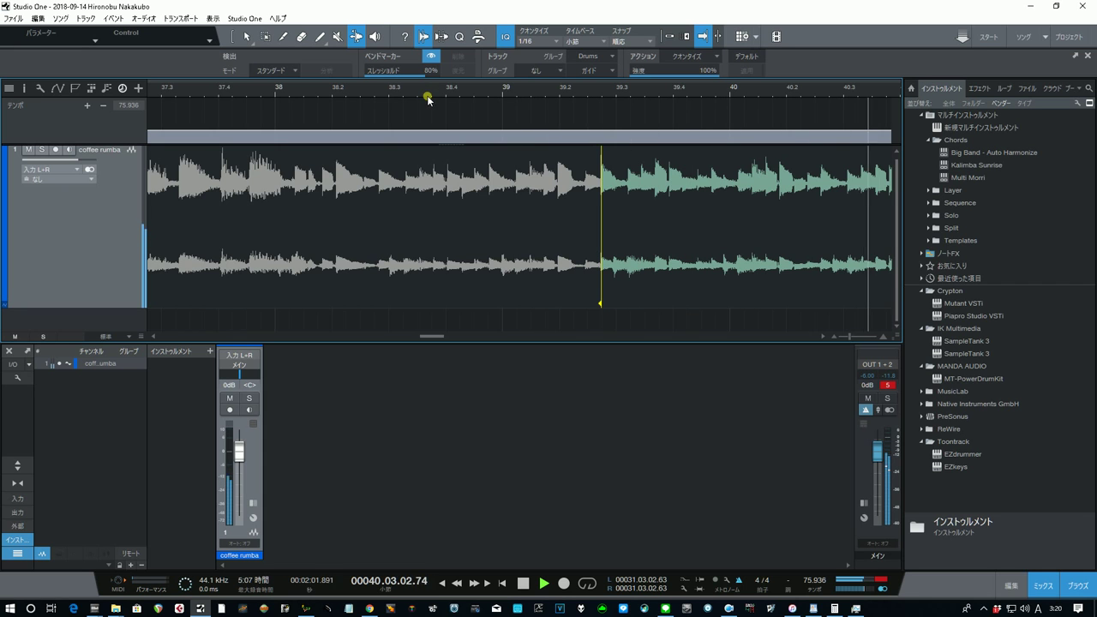
key("space")
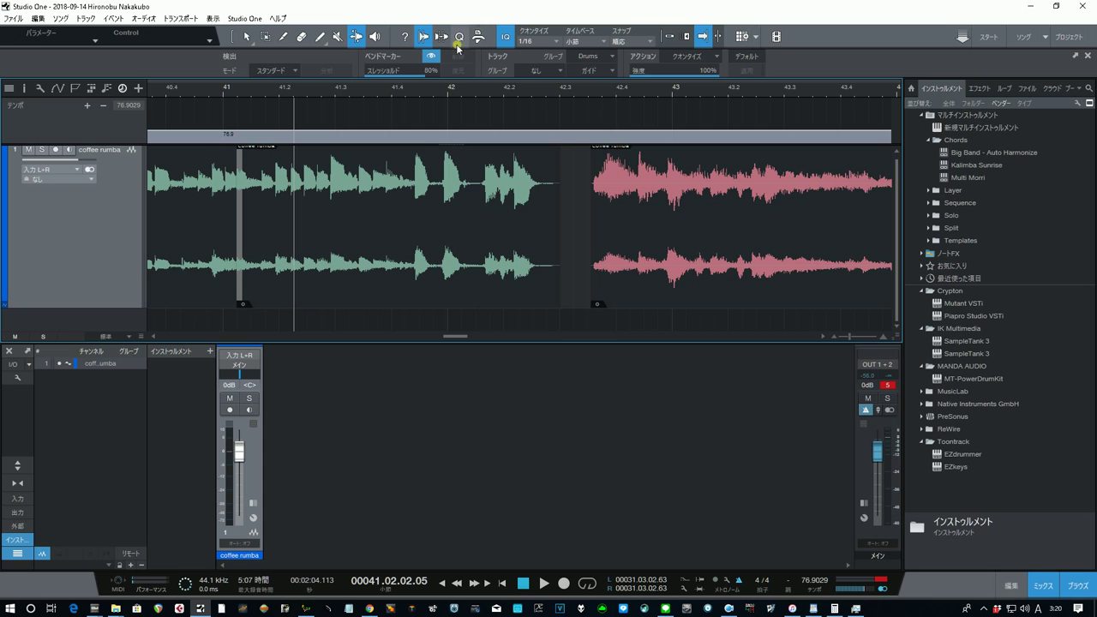
Step: Extend the audio event ending just after bar 41 to about beat 41.2, and move the following event to start at its new end
left_click(249, 37)
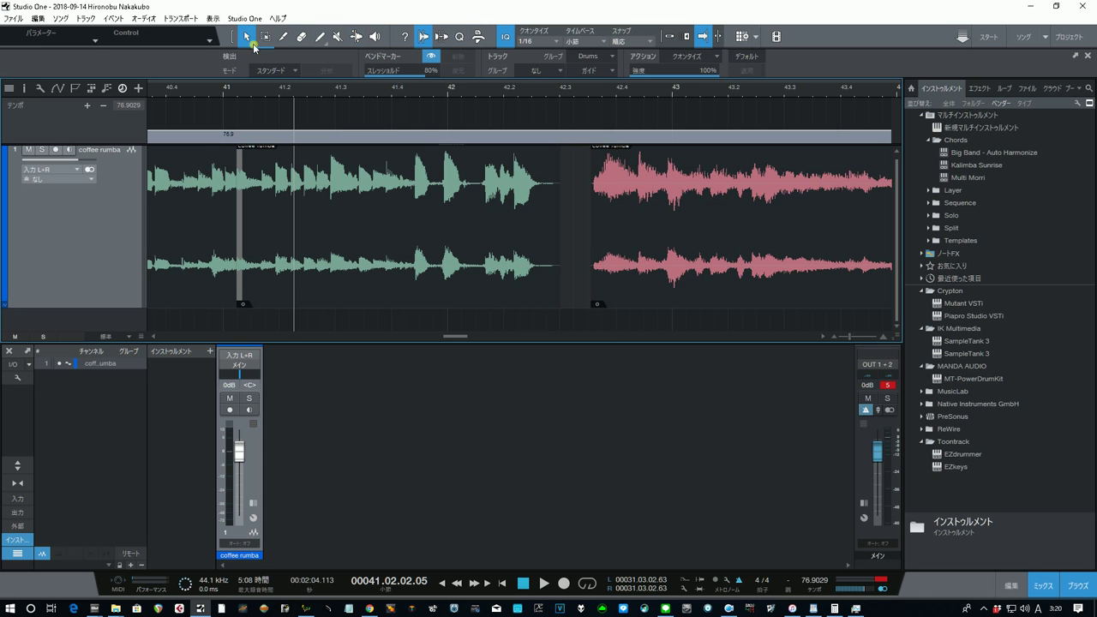
left_click(335, 229)
left_click_drag(342, 232, 365, 248)
left_click_drag(240, 230, 294, 245)
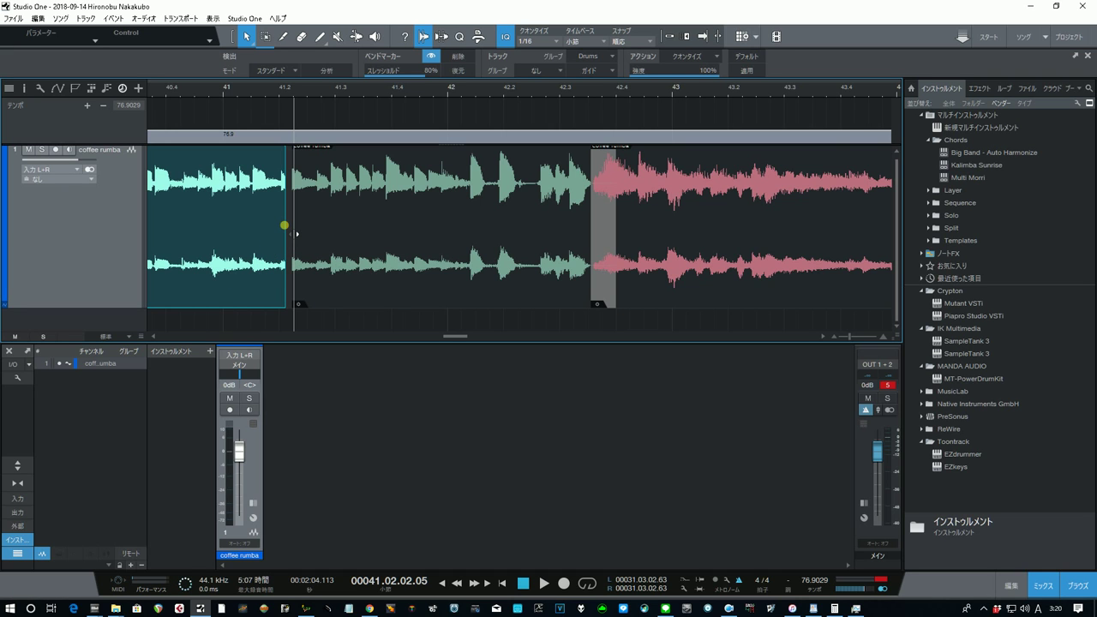
left_click_drag(297, 233, 290, 247)
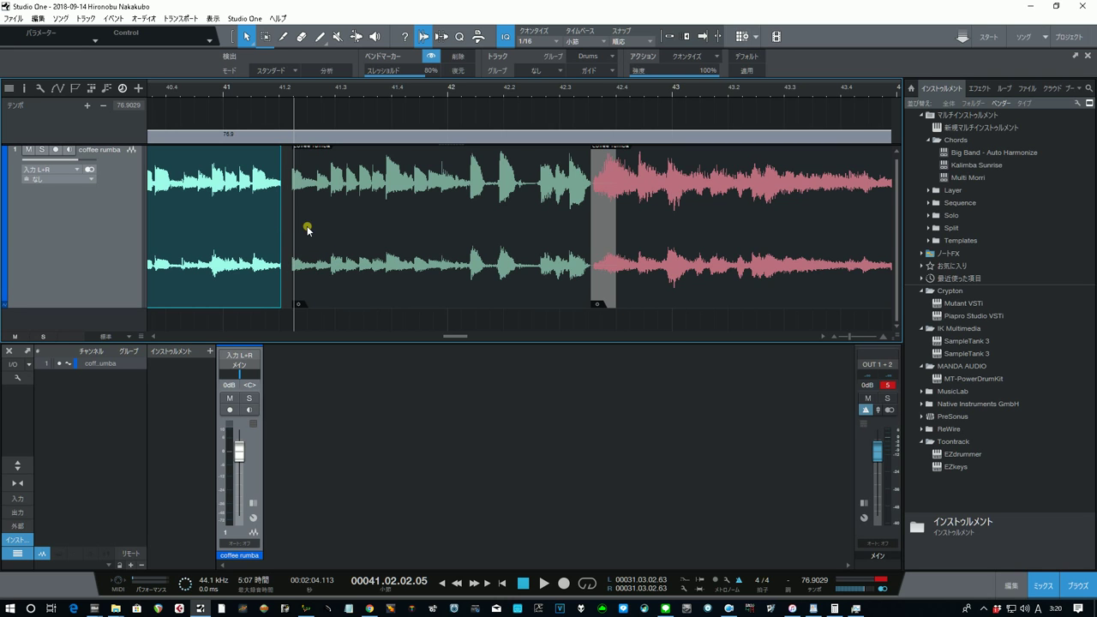
left_click_drag(296, 227, 320, 242)
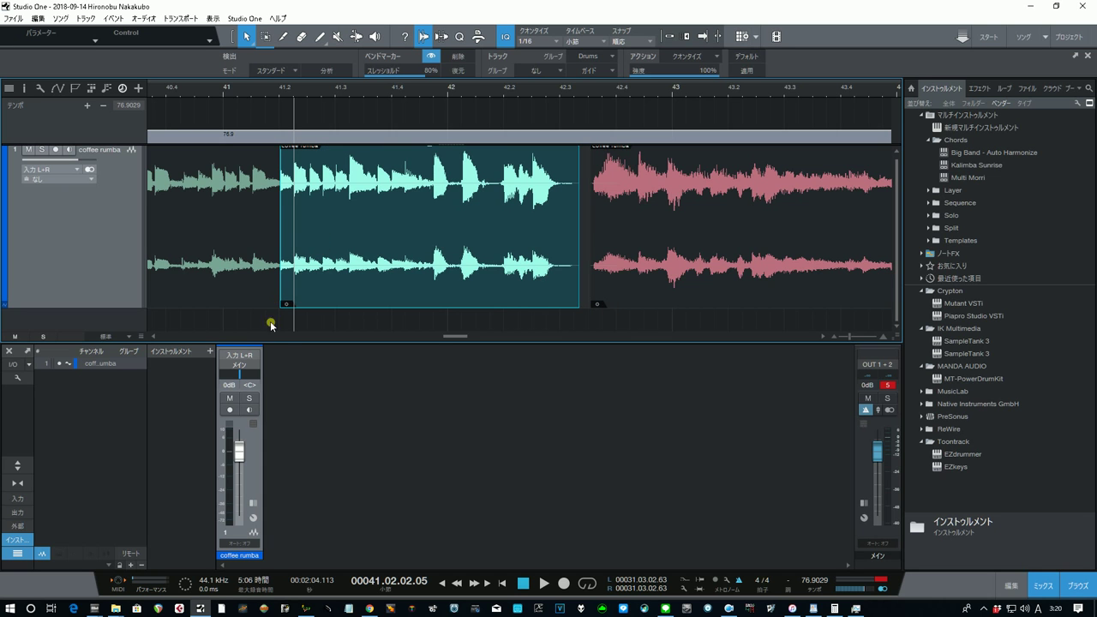
Step: Audition the bent passage in short stretches from just before beat 39.3 up to bar 41
left_click_drag(459, 338, 443, 350)
left_click(315, 90)
key("space")
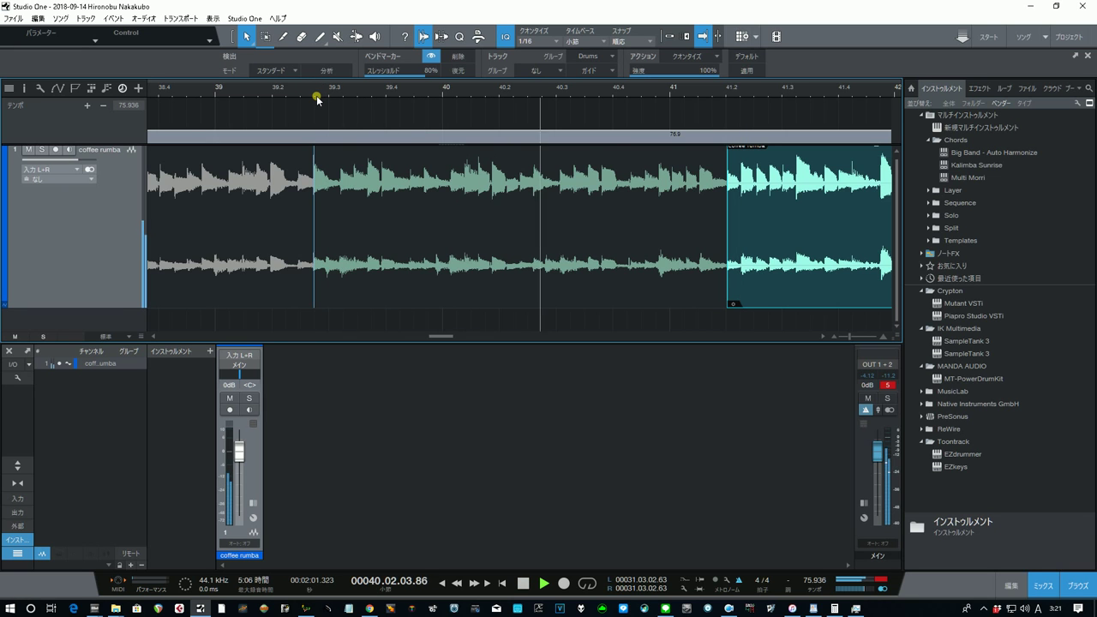
key("space")
left_click(333, 89)
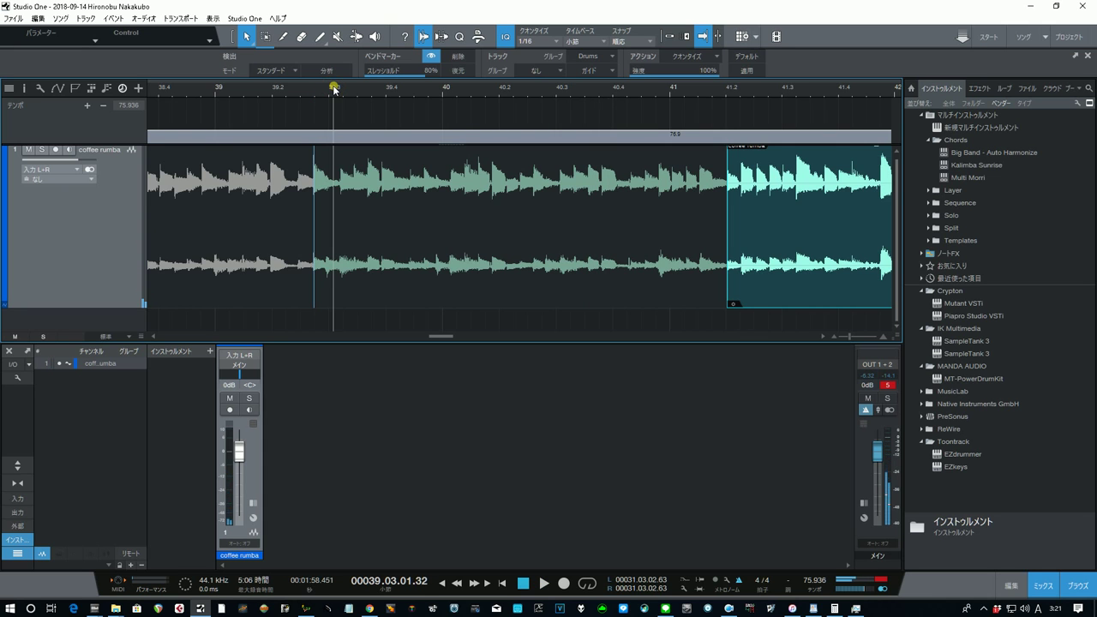
key("space")
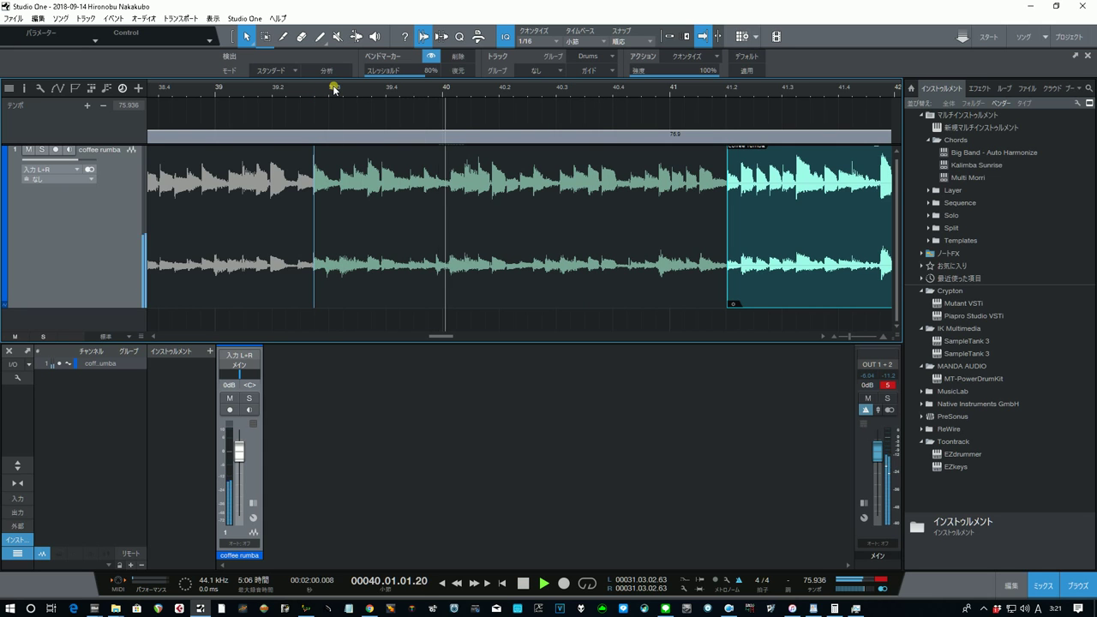
key("space")
left_click(477, 86)
key("space")
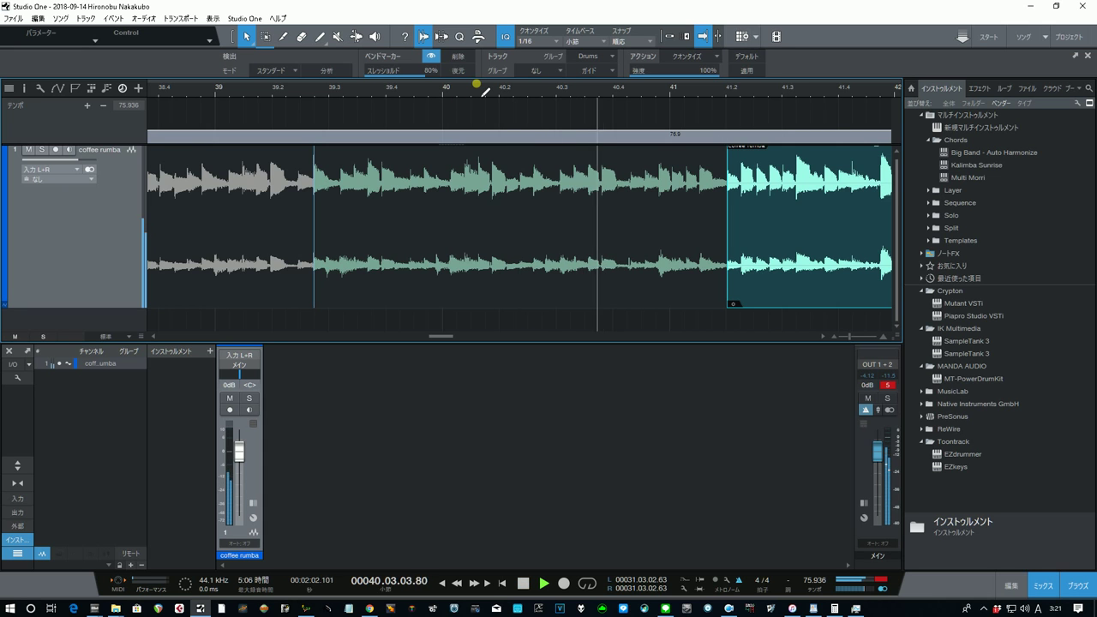
key("space")
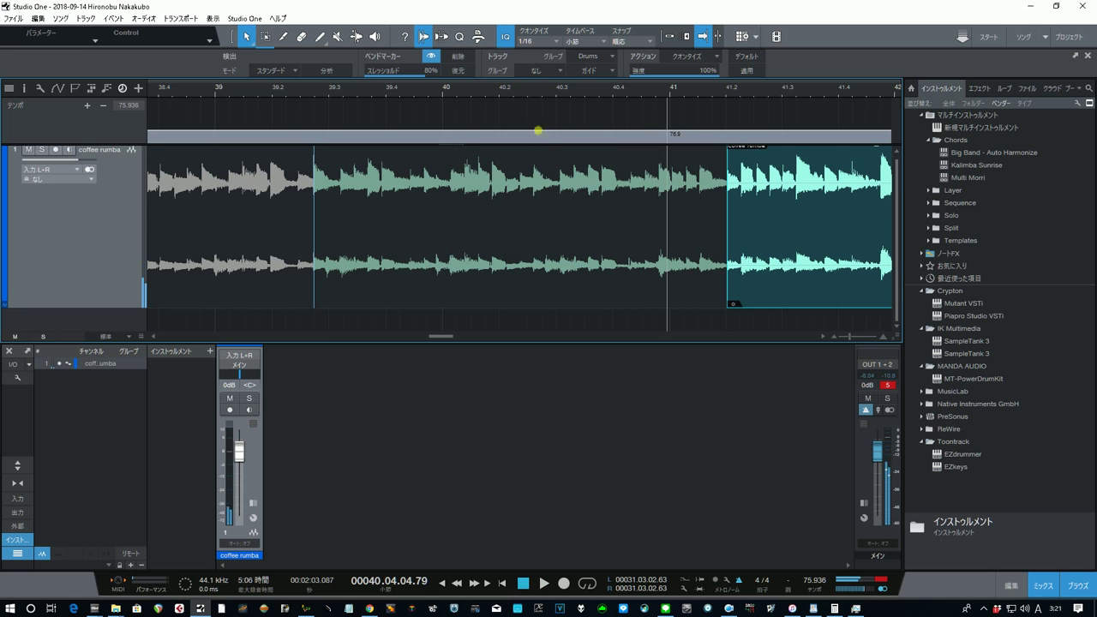
Step: Select the audio event ending near beat 41.2, return to the Bend tool, and audition from bar 40 through to beat 43.2
left_click(559, 199)
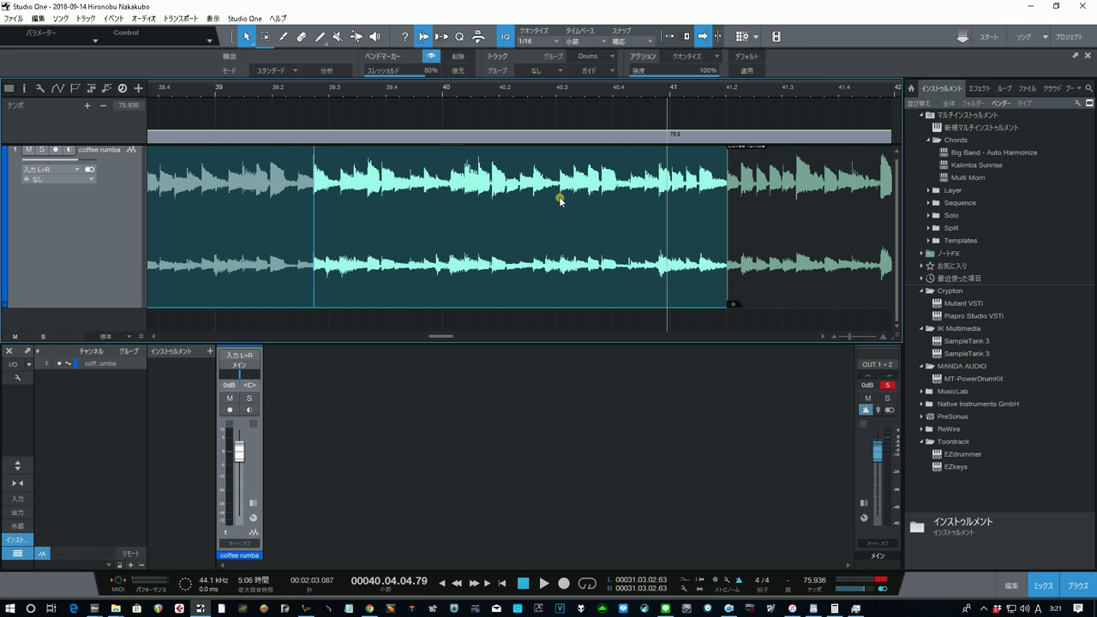
left_click(542, 194)
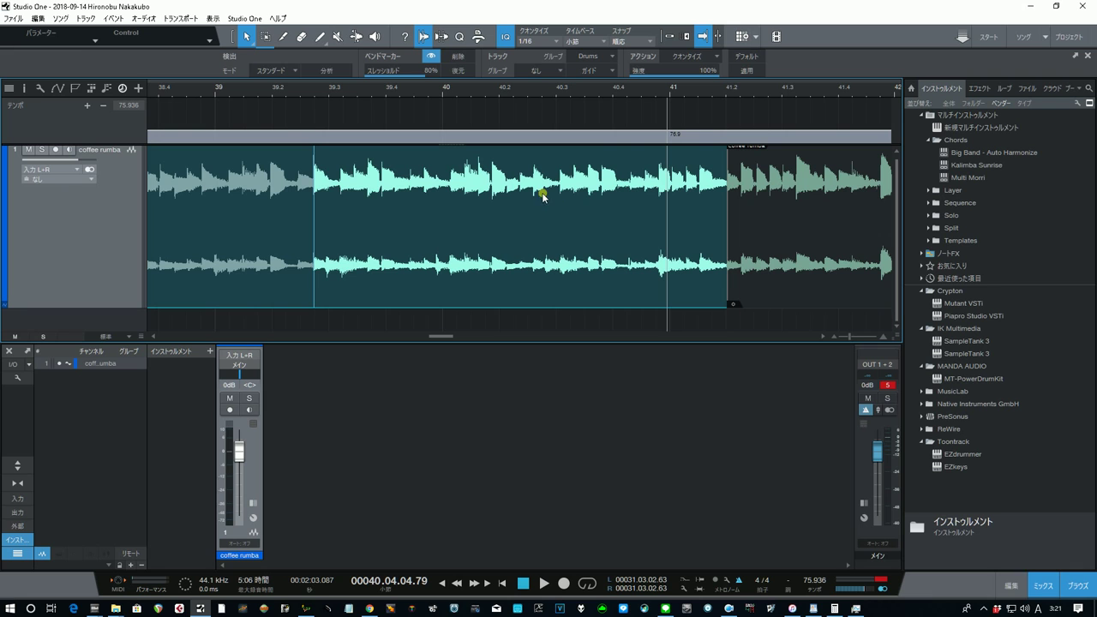
left_click(355, 38)
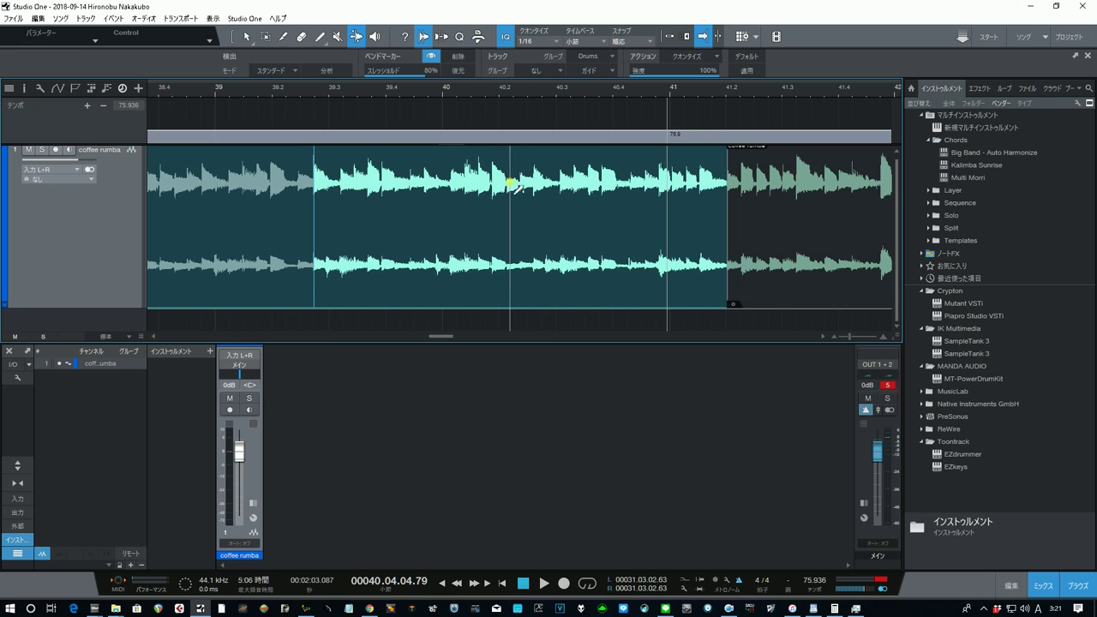
left_click(447, 89)
key("space")
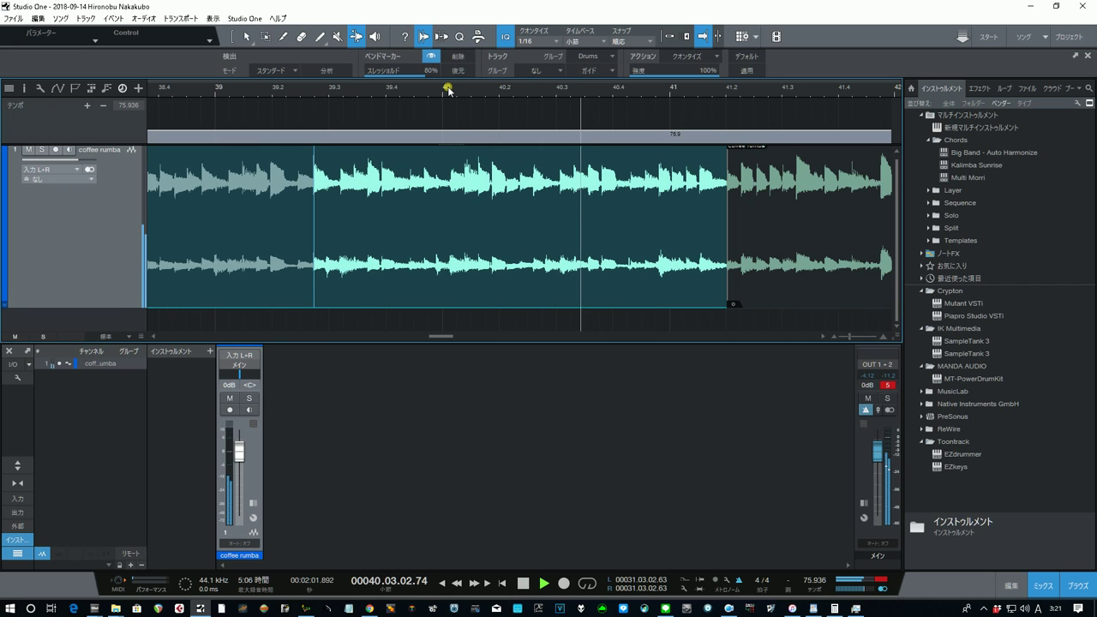
key("space")
left_click(447, 89)
key("space")
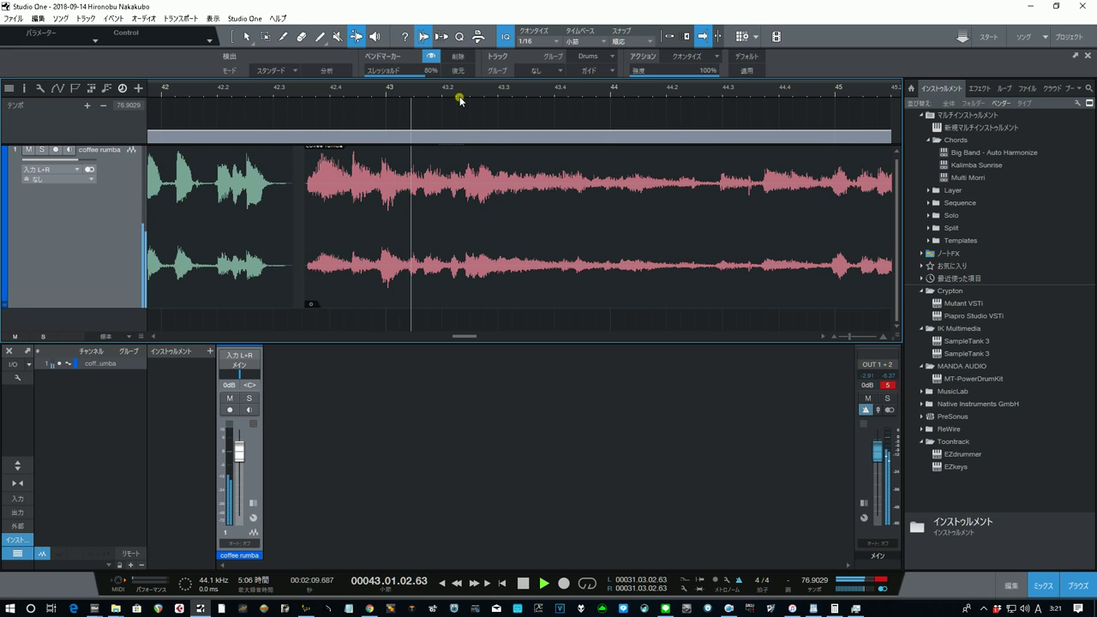
key("space")
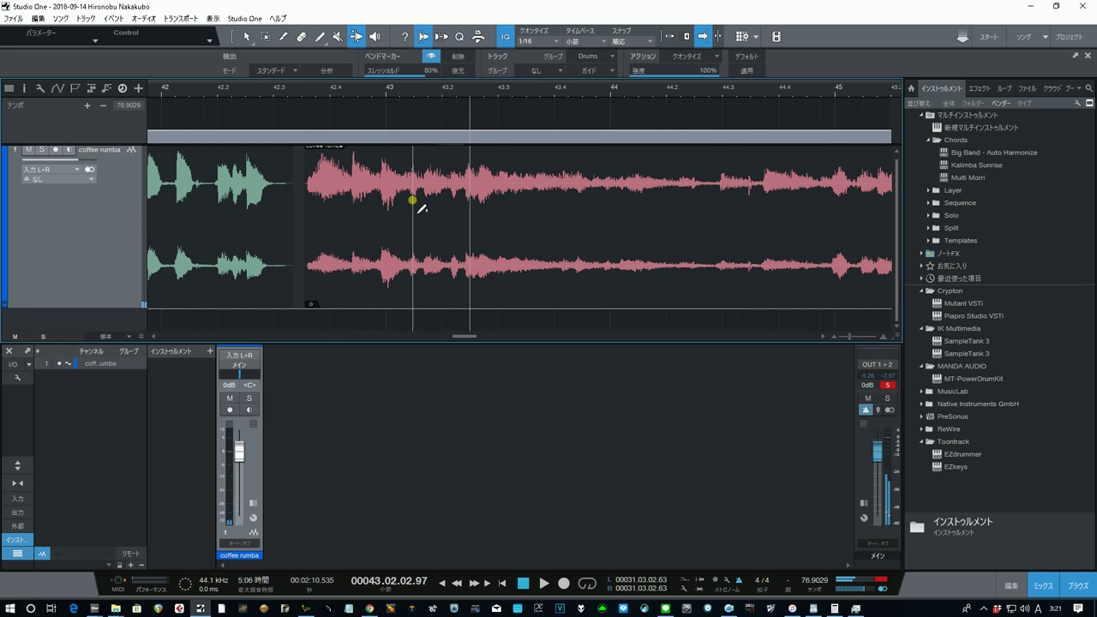
Step: Place a copy of the red audio event that starts between beats 42.3 and 42.4 slightly later, over the original
left_click(418, 217)
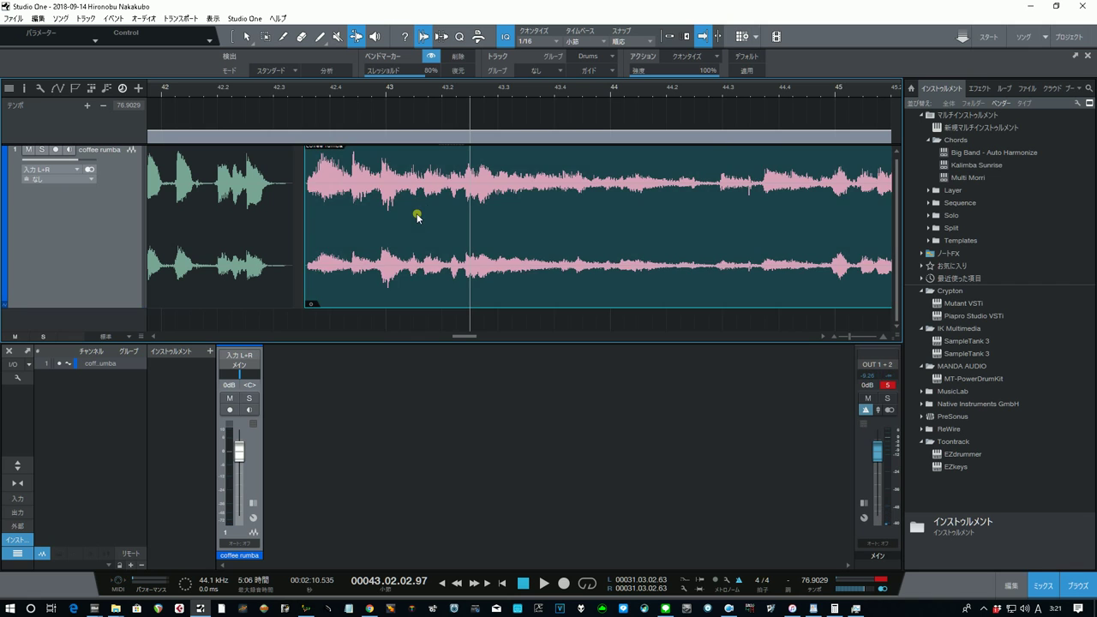
left_click_drag(419, 218, 422, 214)
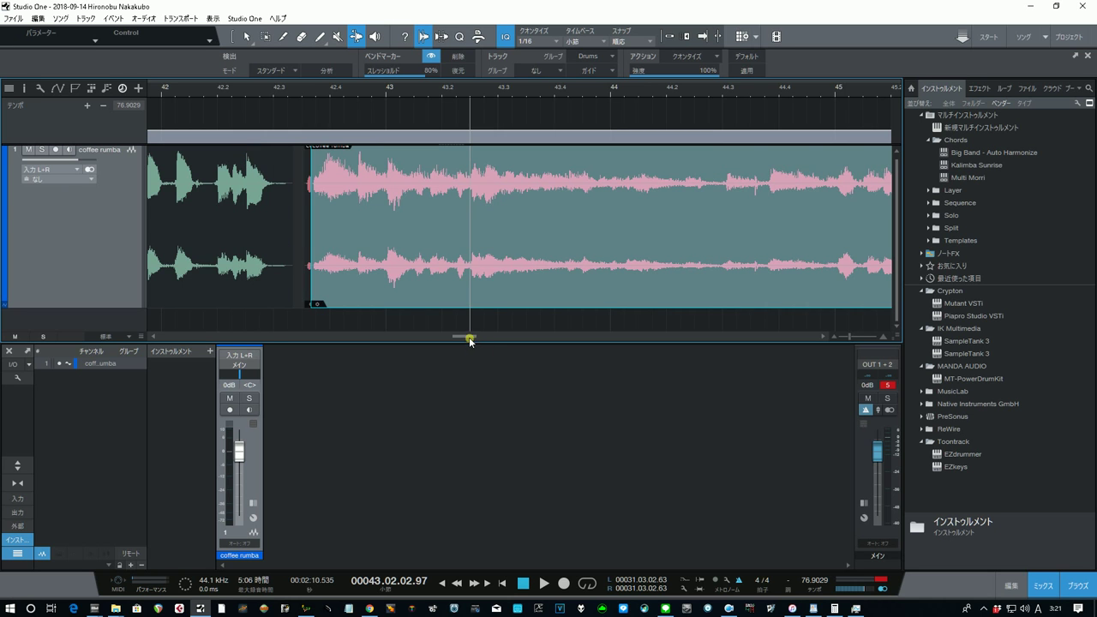
Step: Audition the passage from just before beat 41.2 to just past bar 42 in two short stretches
left_click_drag(467, 337, 452, 337)
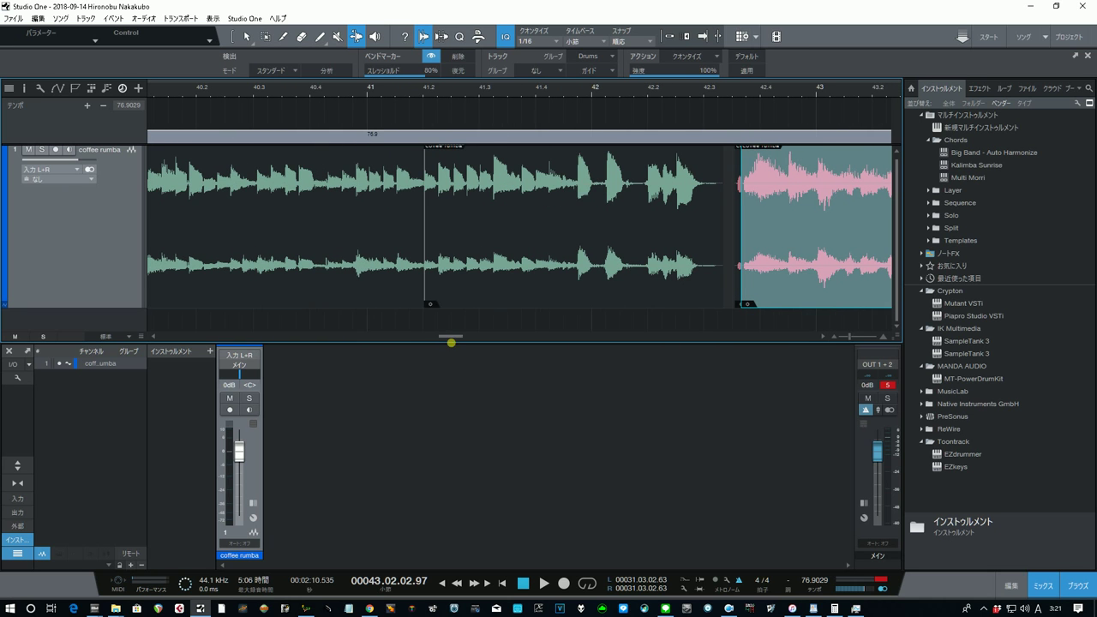
left_click(411, 88)
key("space")
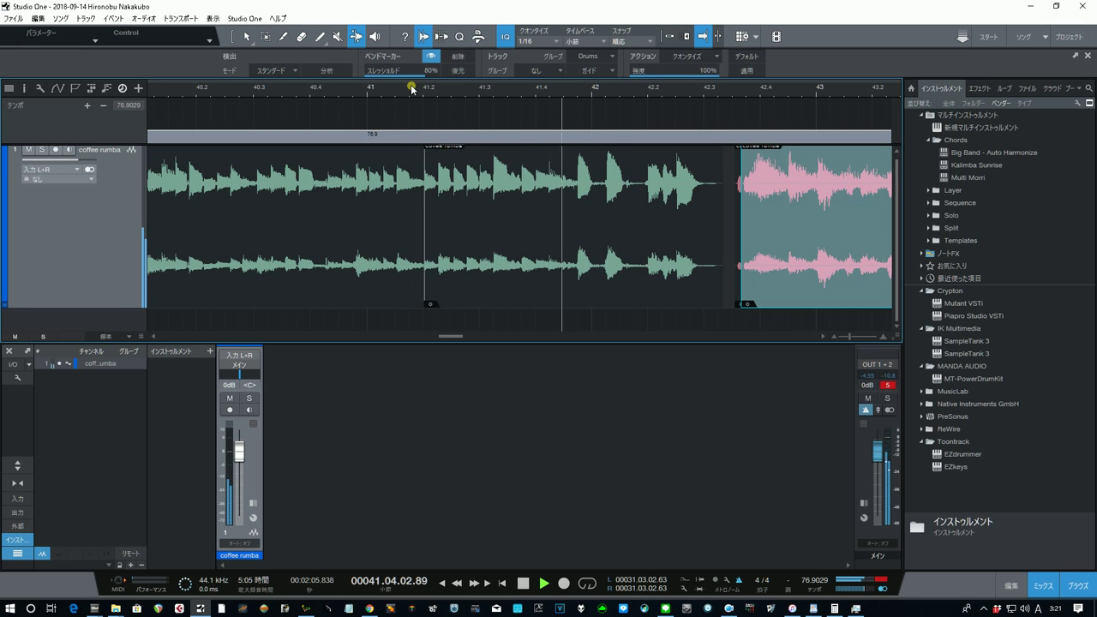
key("space")
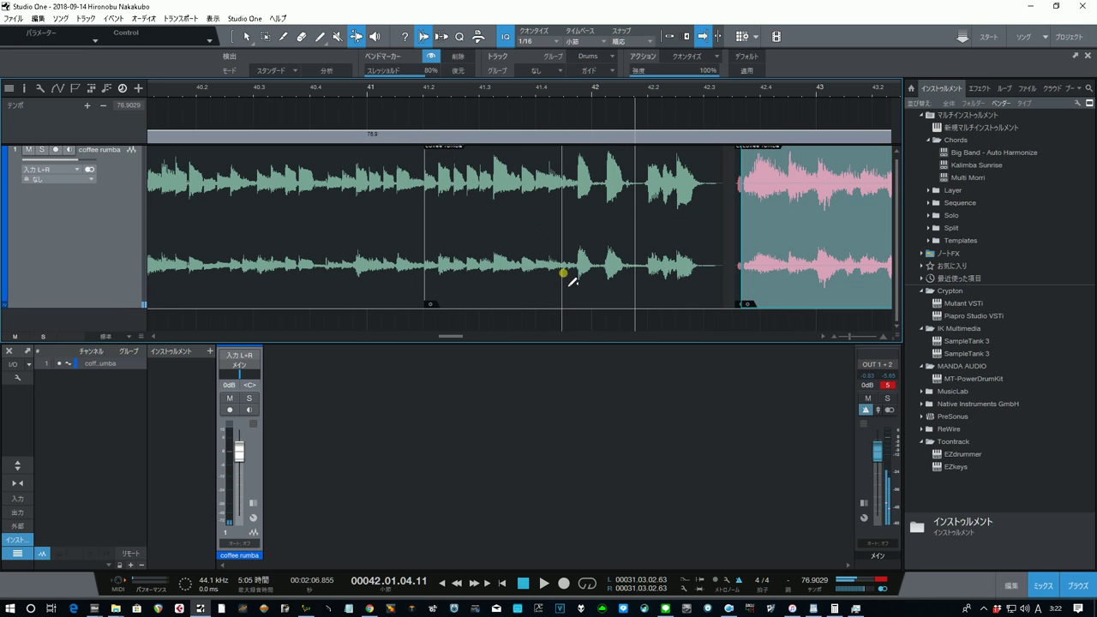
left_click(418, 90)
key("space")
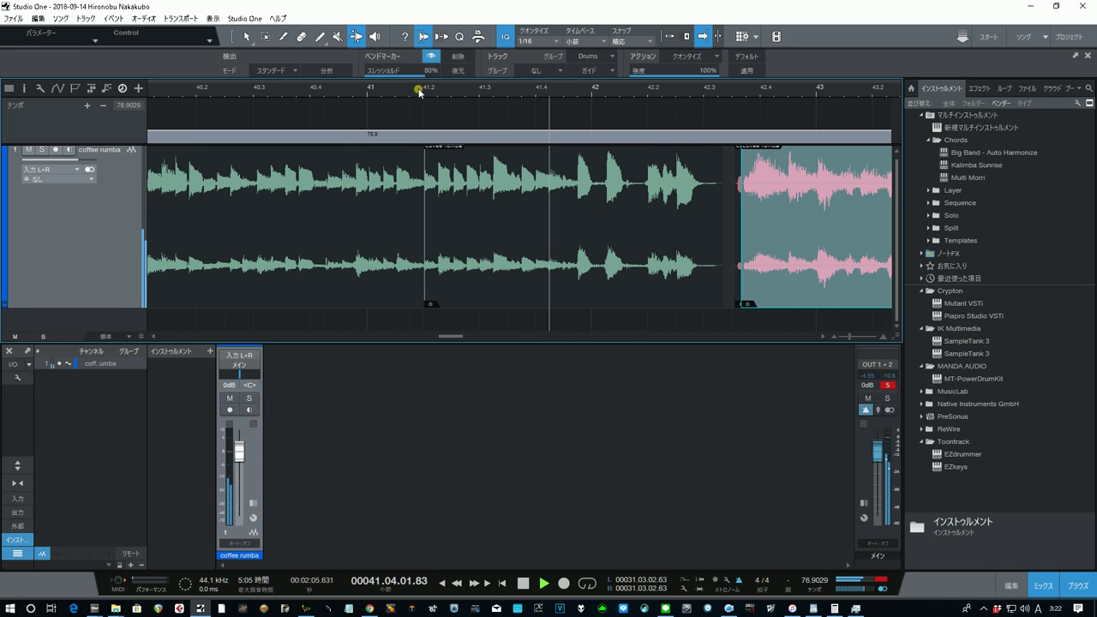
key("space")
Step: Place bend markers on the attack just before bar 42 and at the event start near beat 41.2, and move the later one onto bar 42
left_click(576, 251)
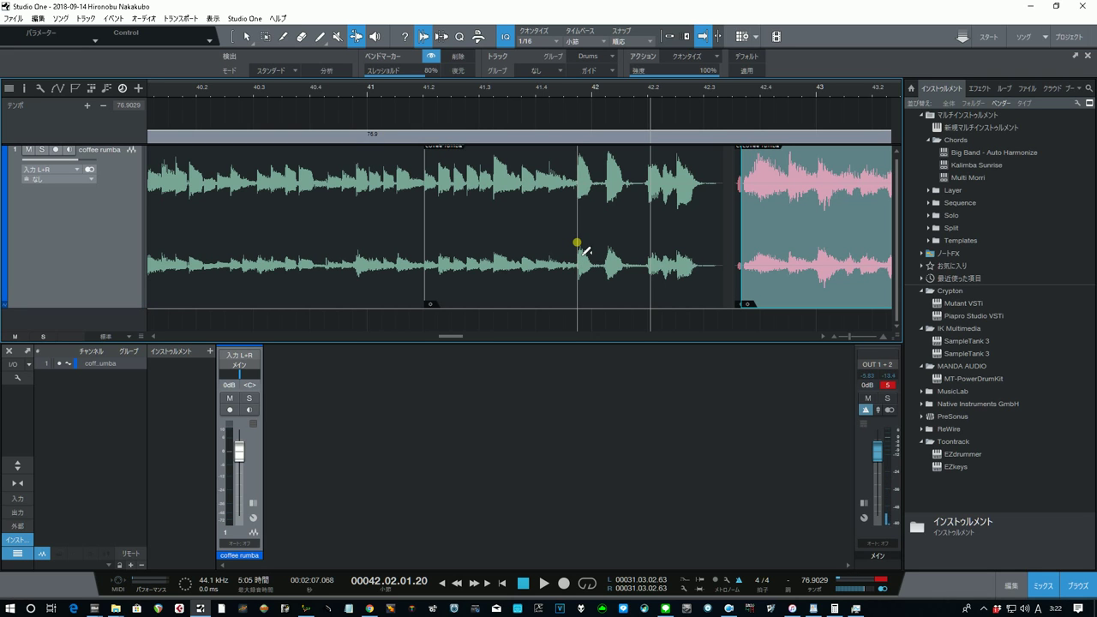
left_click(579, 249)
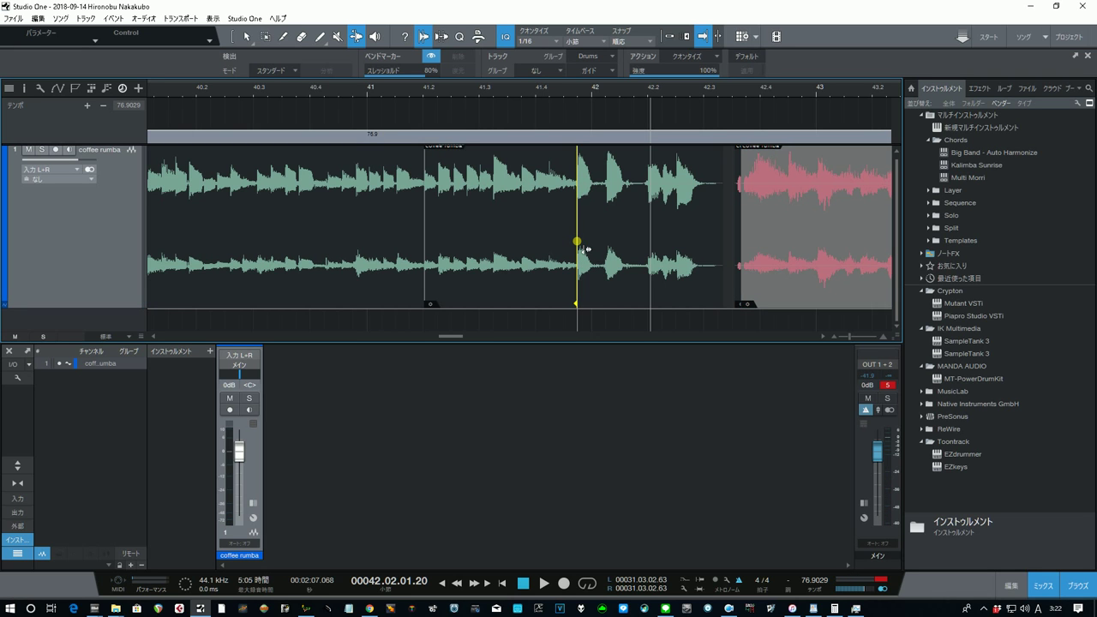
left_click_drag(587, 246, 593, 246)
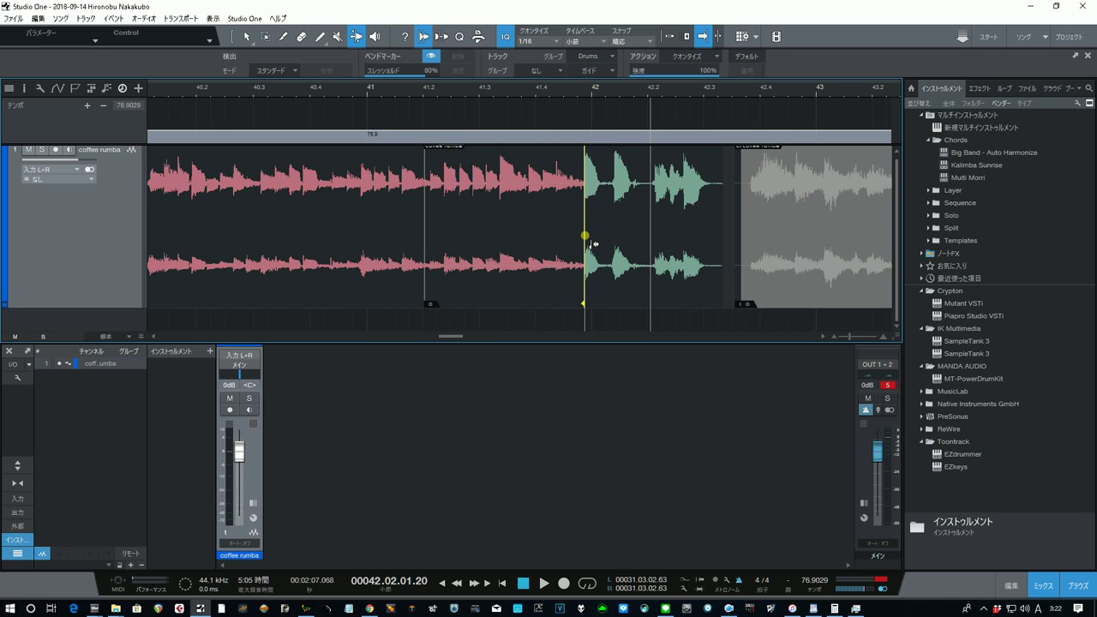
left_click_drag(593, 246, 591, 247)
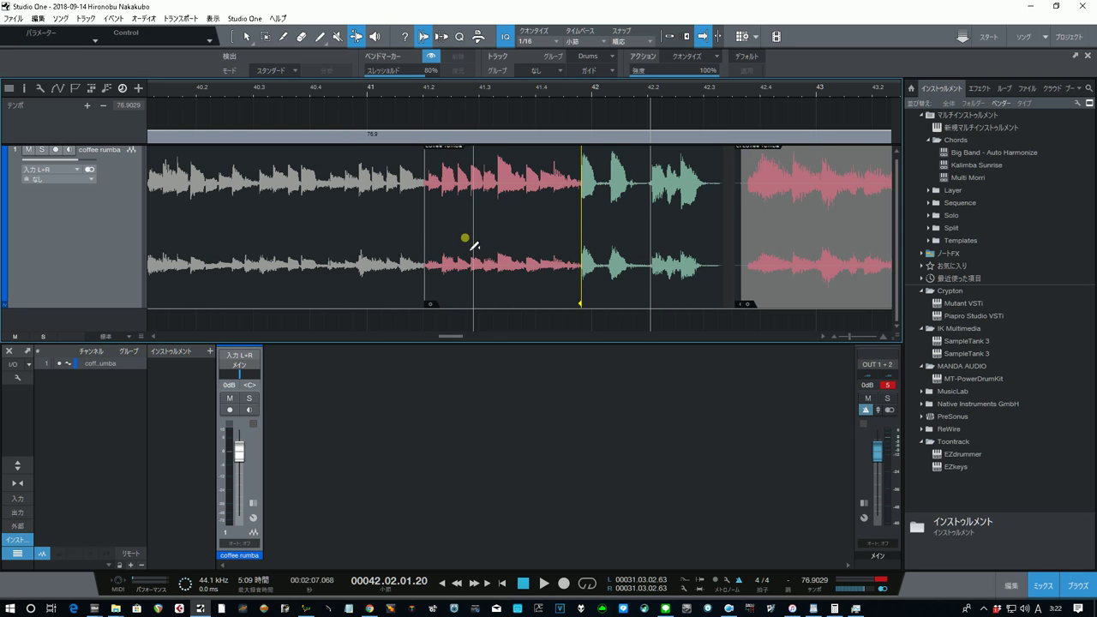
left_click(424, 233)
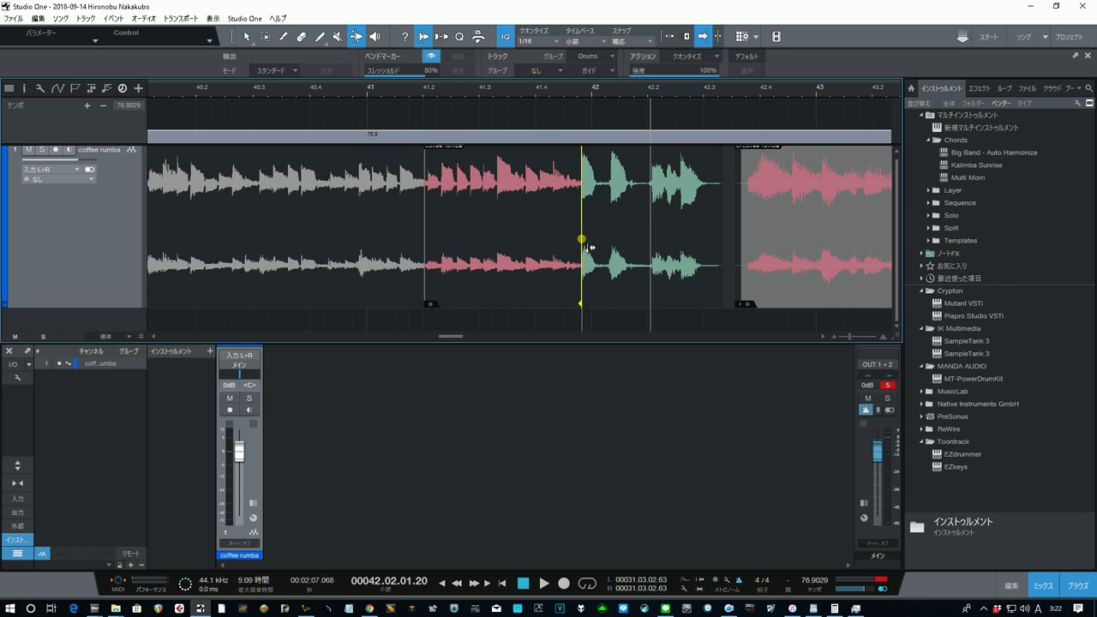
left_click_drag(589, 247, 602, 248)
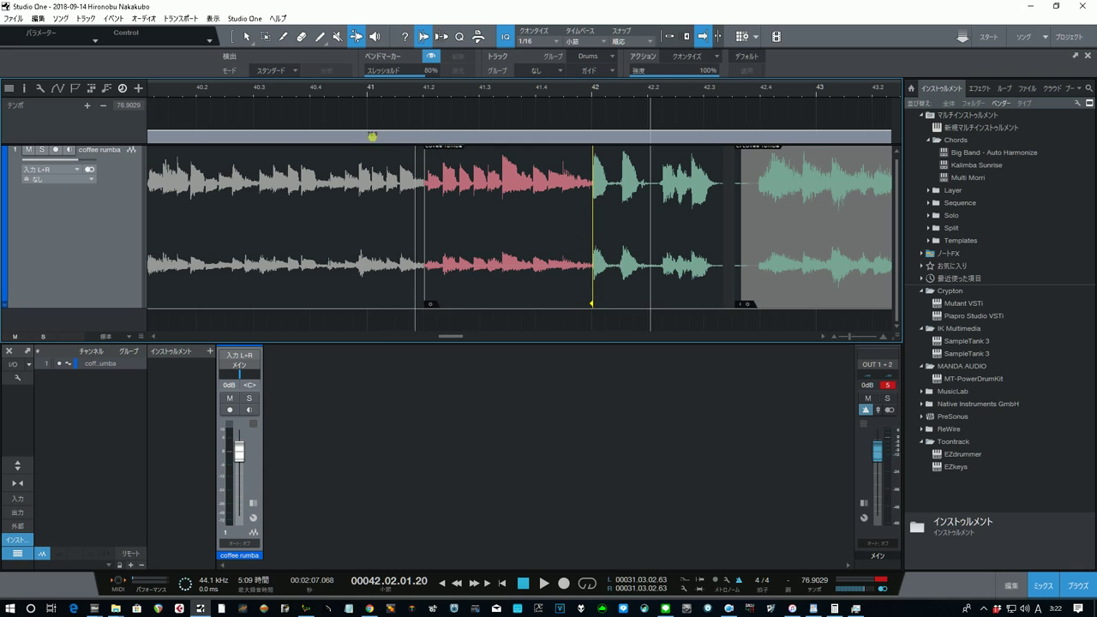
Step: Audition the bent passage from around beat 40.4 to past beat 42.3, and again from just before bar 41 to bar 42
left_click(320, 90)
key("space")
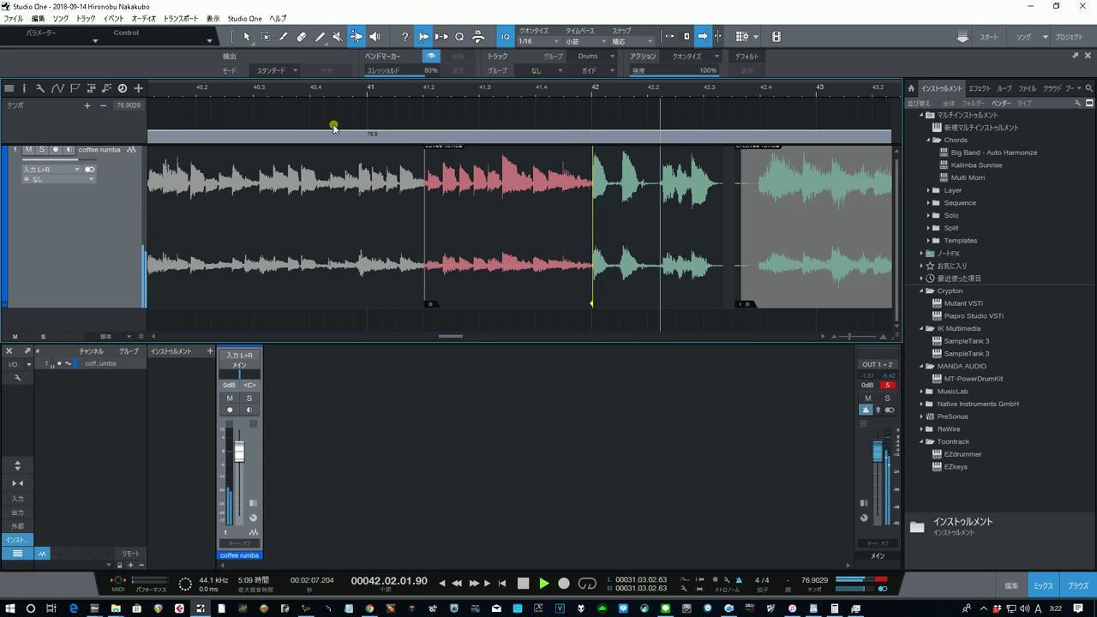
key("space")
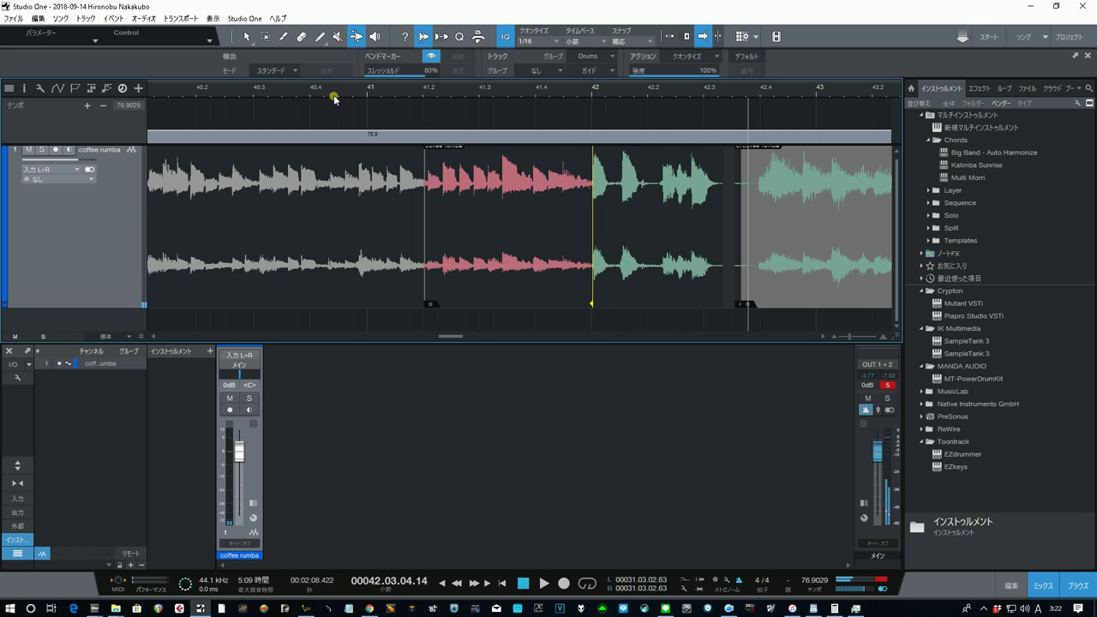
left_click(346, 87)
key("space")
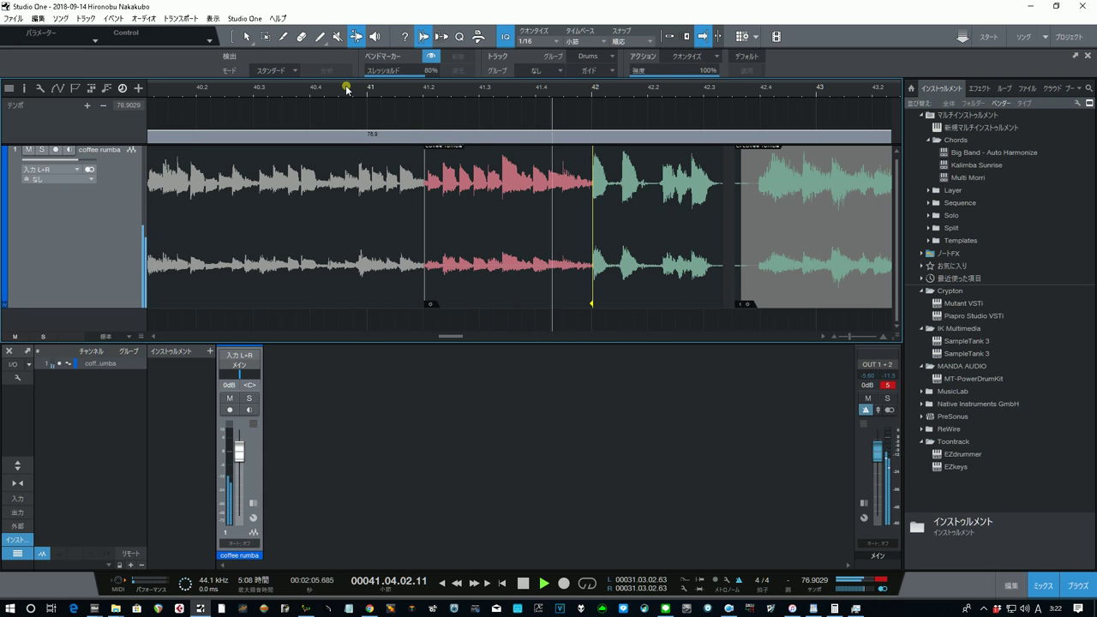
key("space")
Step: Place a bend marker on the loud attack after beat 41.3, move it slightly earlier, and audition through to just past bar 42
left_click(506, 206)
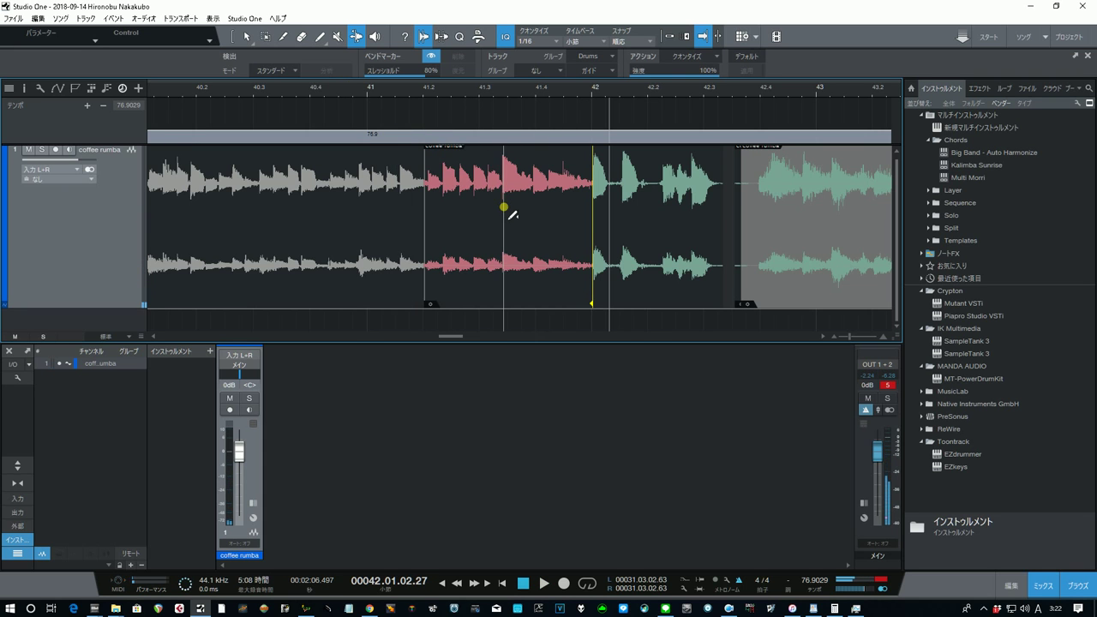
left_click_drag(508, 219, 503, 227)
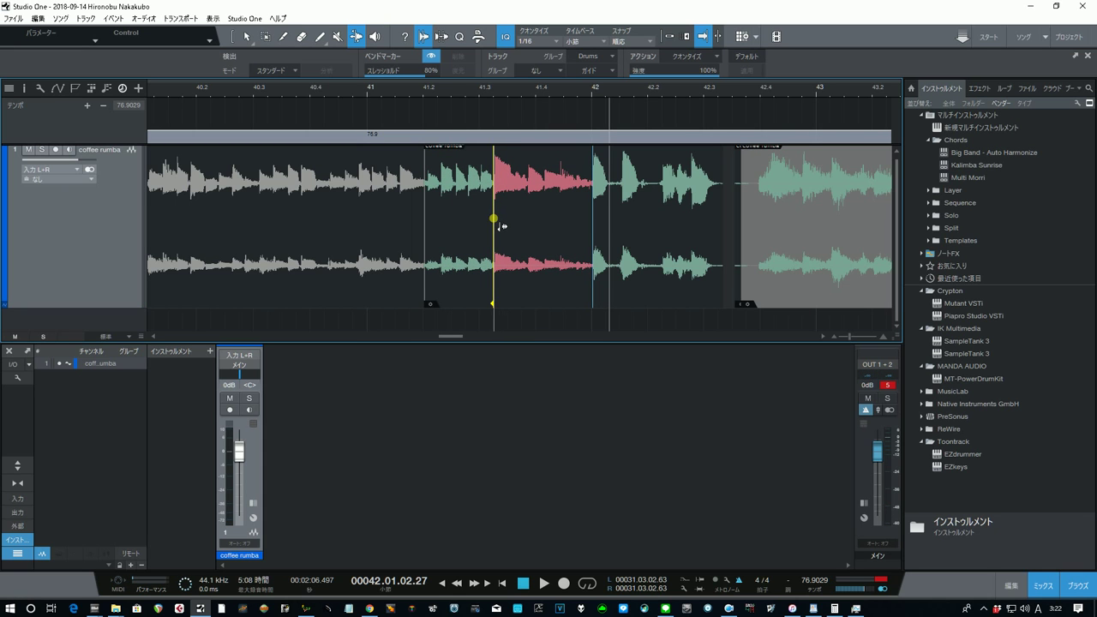
left_click(330, 88)
key("space")
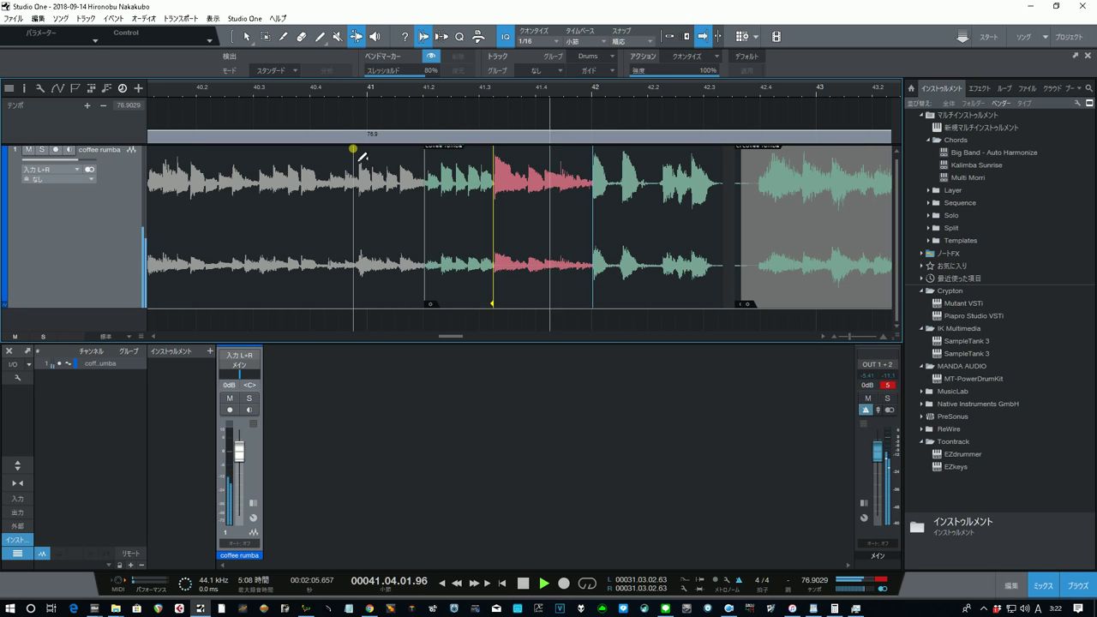
key("space")
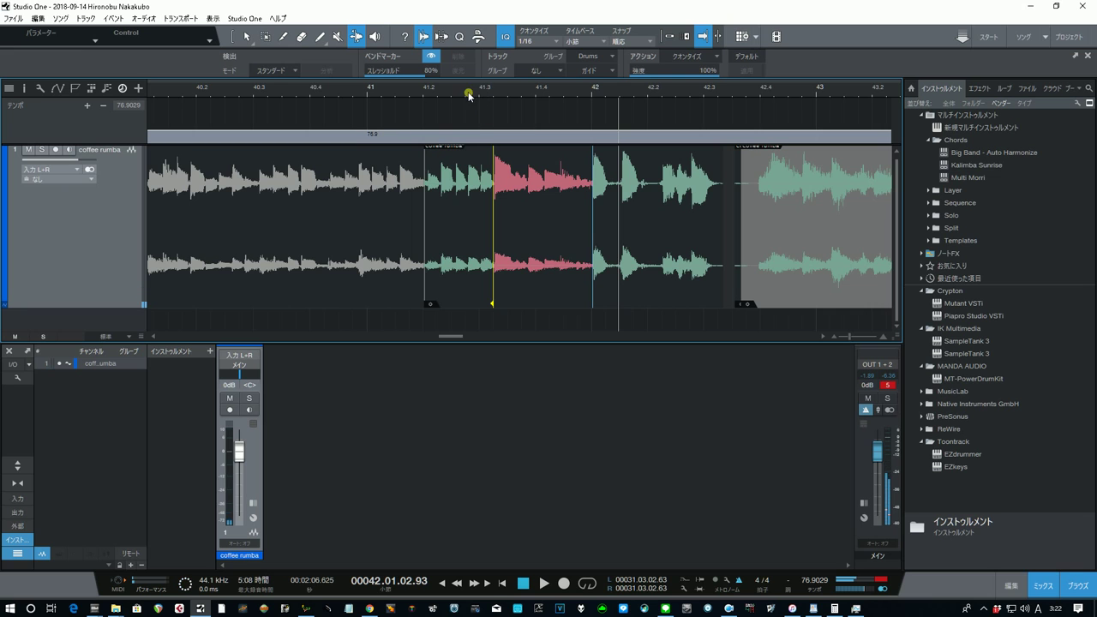
left_click(463, 89)
key("space")
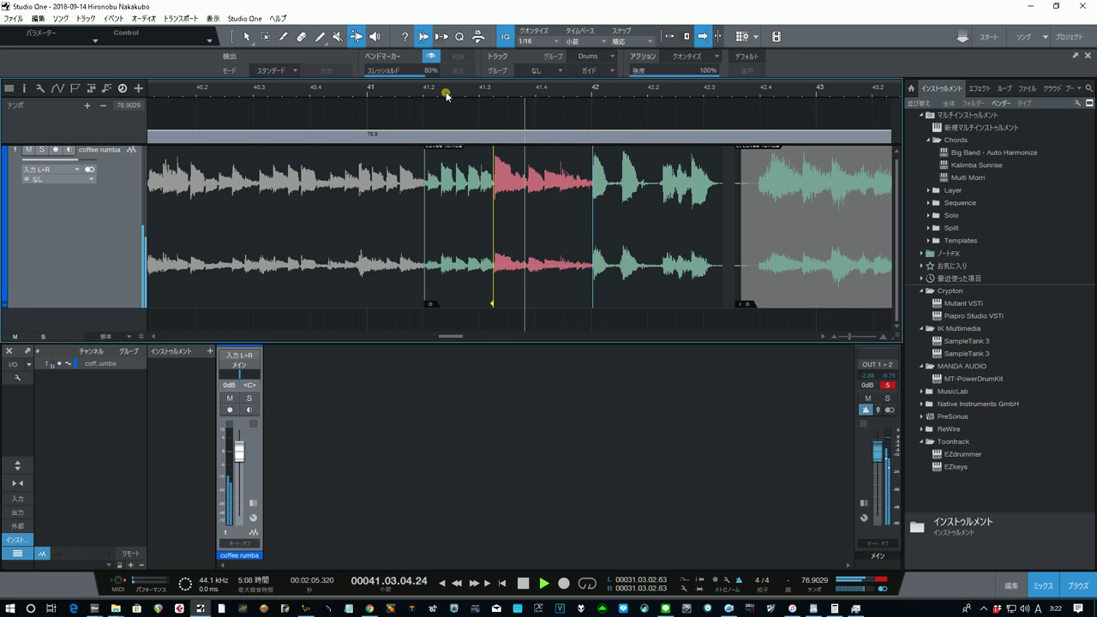
key("space")
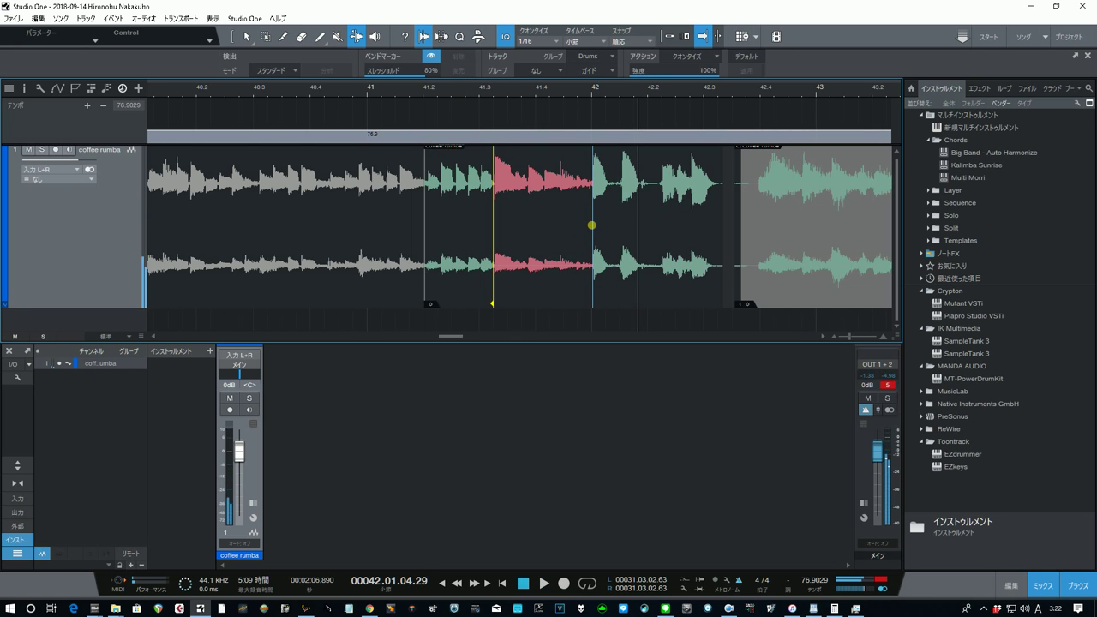
Step: Move the bend marker at bar 42 slightly earlier and audition the passage repeatedly from just before bar 41 and near beat 41.3
left_click_drag(600, 233, 590, 239)
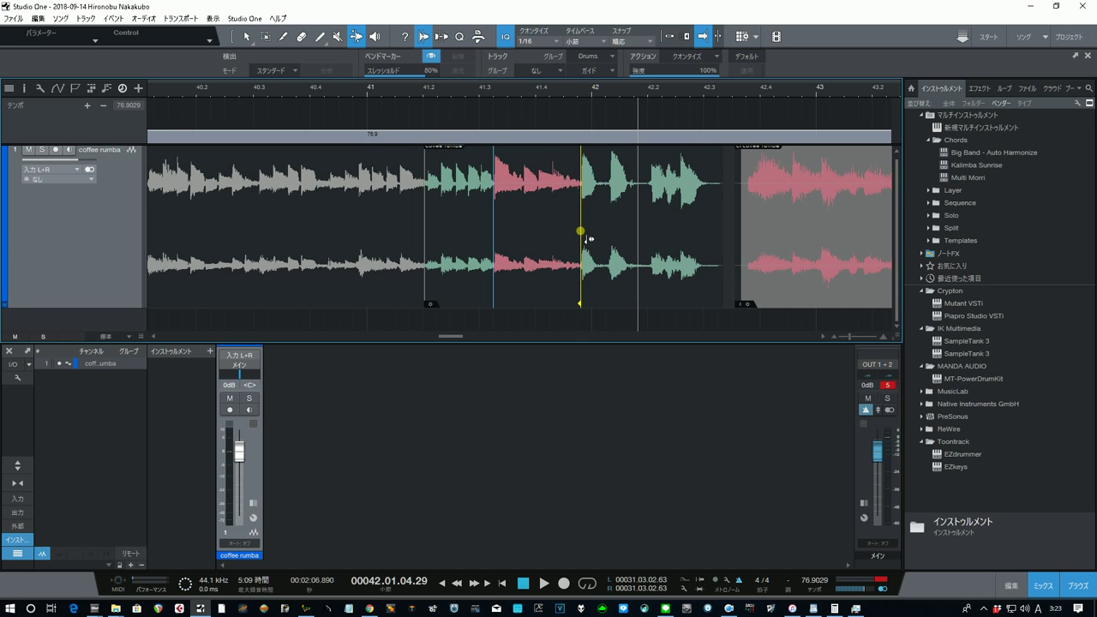
key("space")
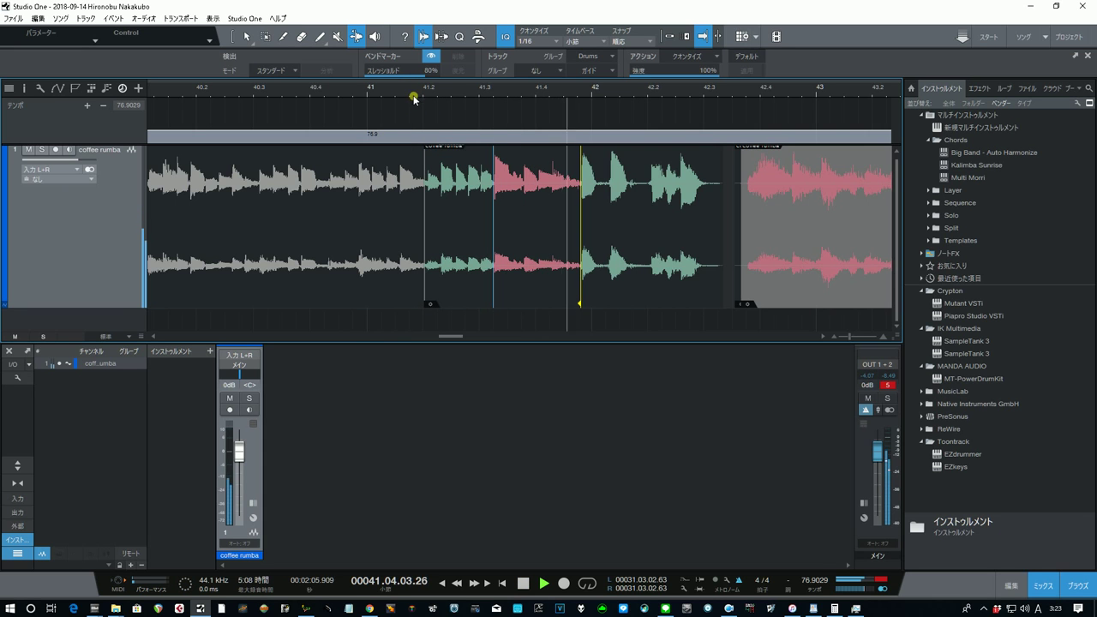
key("space")
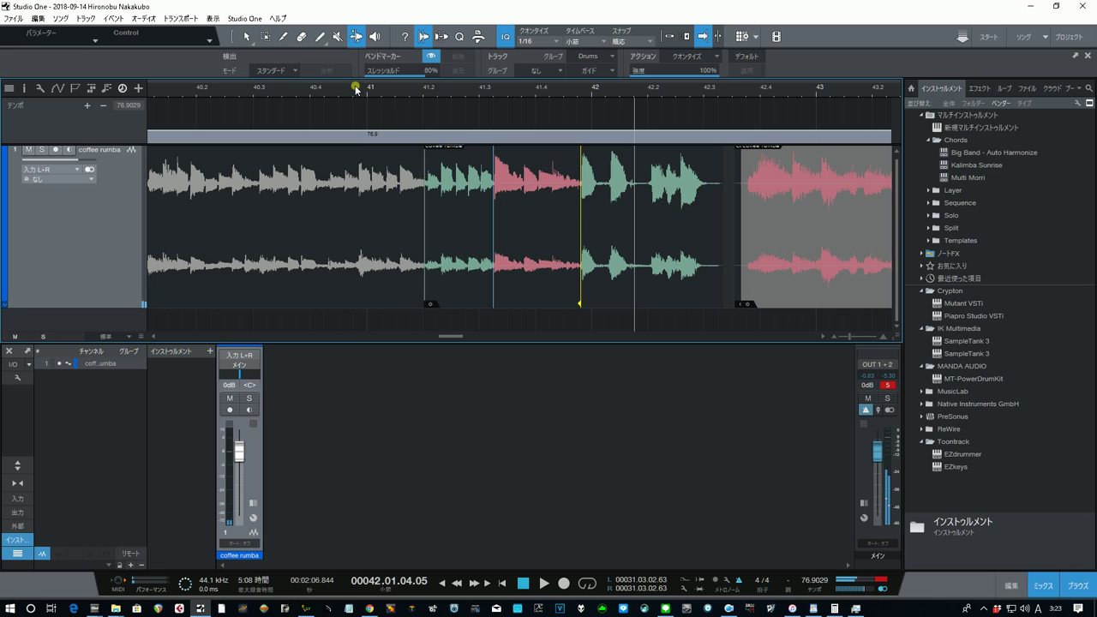
key("space")
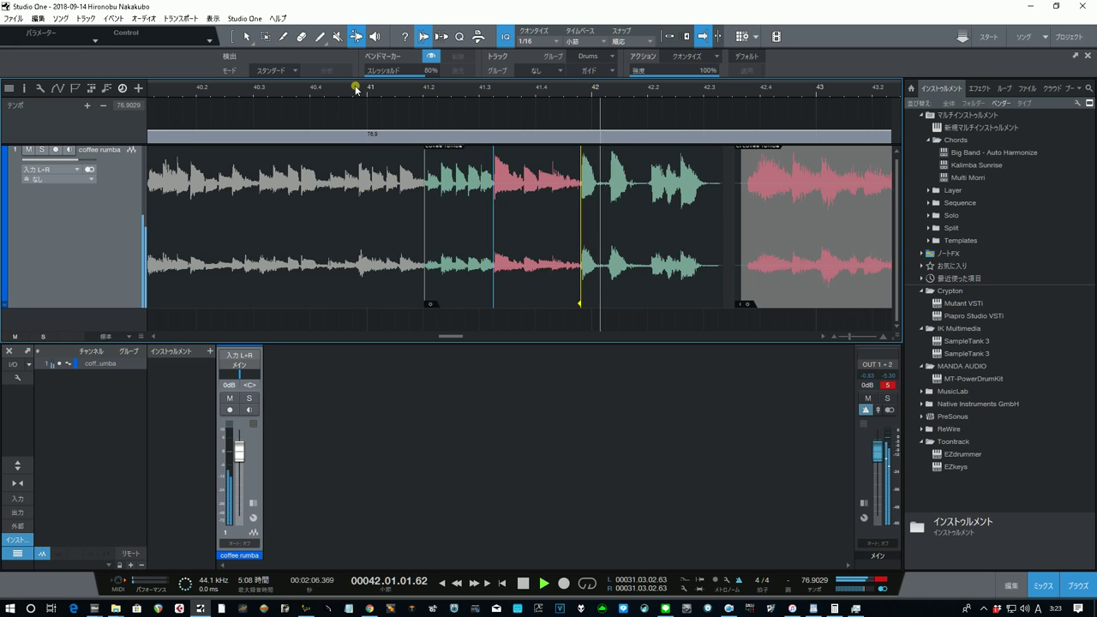
key("space")
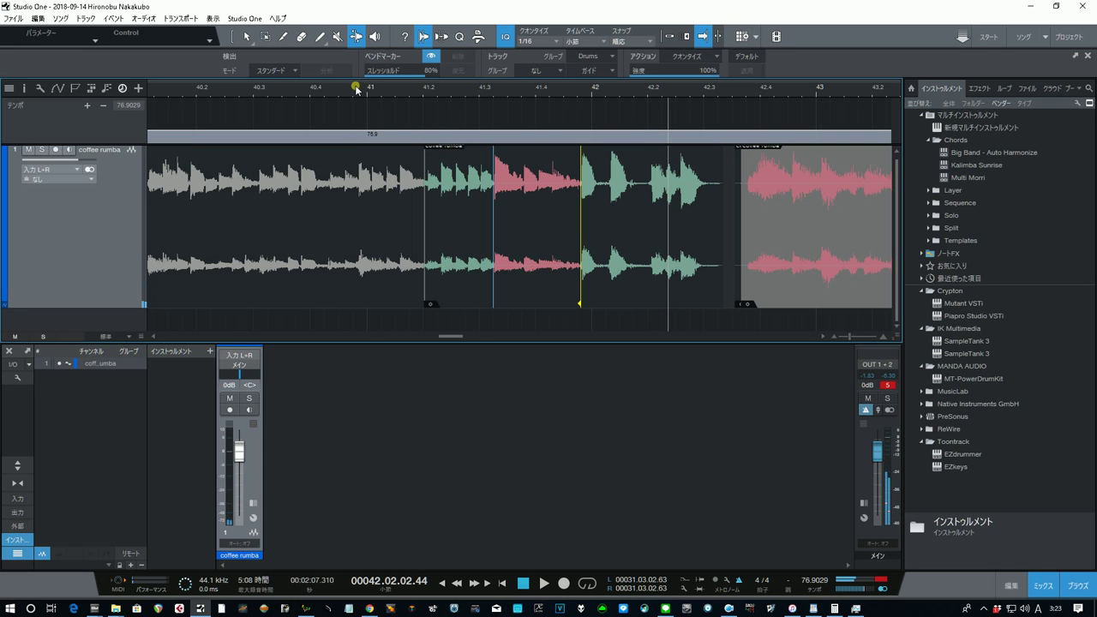
left_click(477, 88)
key("space")
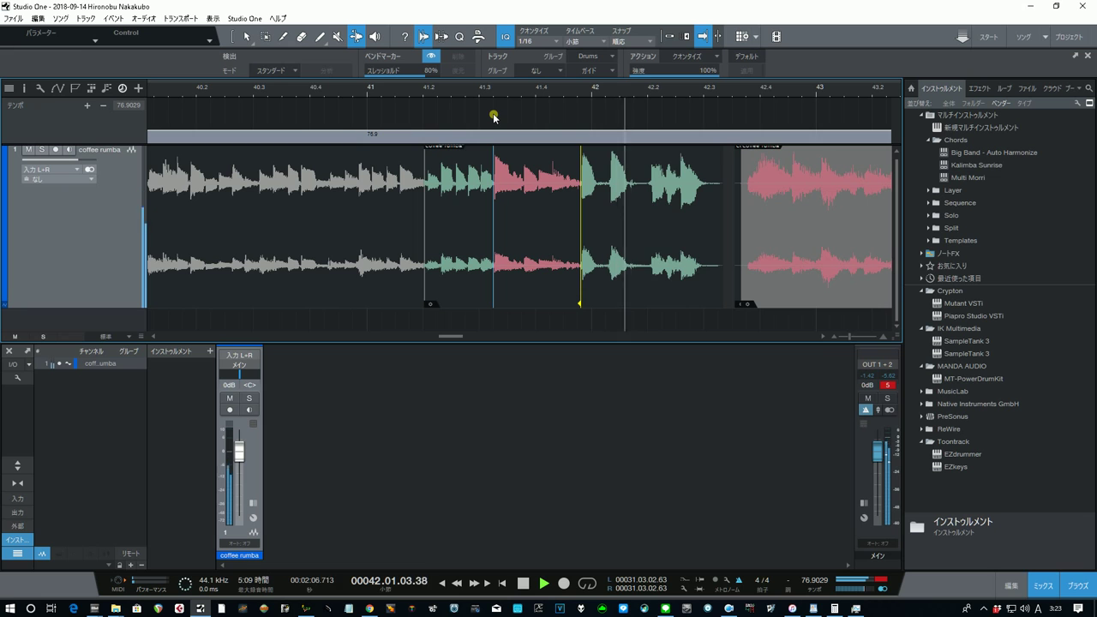
key("space")
key("space")
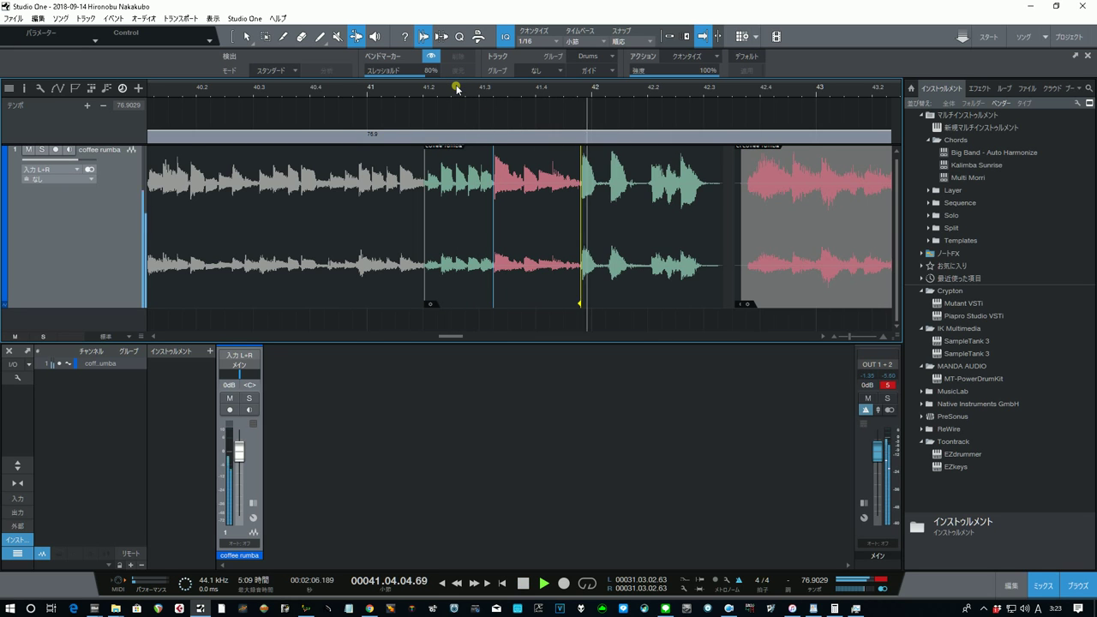
key("space")
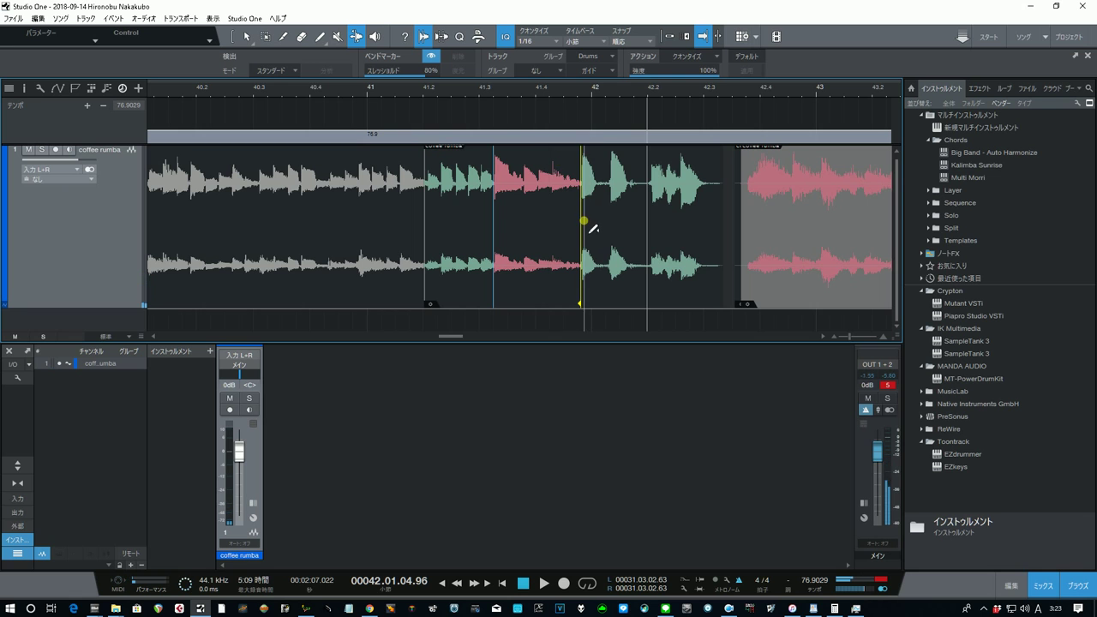
Step: Move the bend marker just before bar 42 back to about midway between beat 41.4 and bar 42, and audition from bar 41
left_click_drag(587, 230, 575, 245)
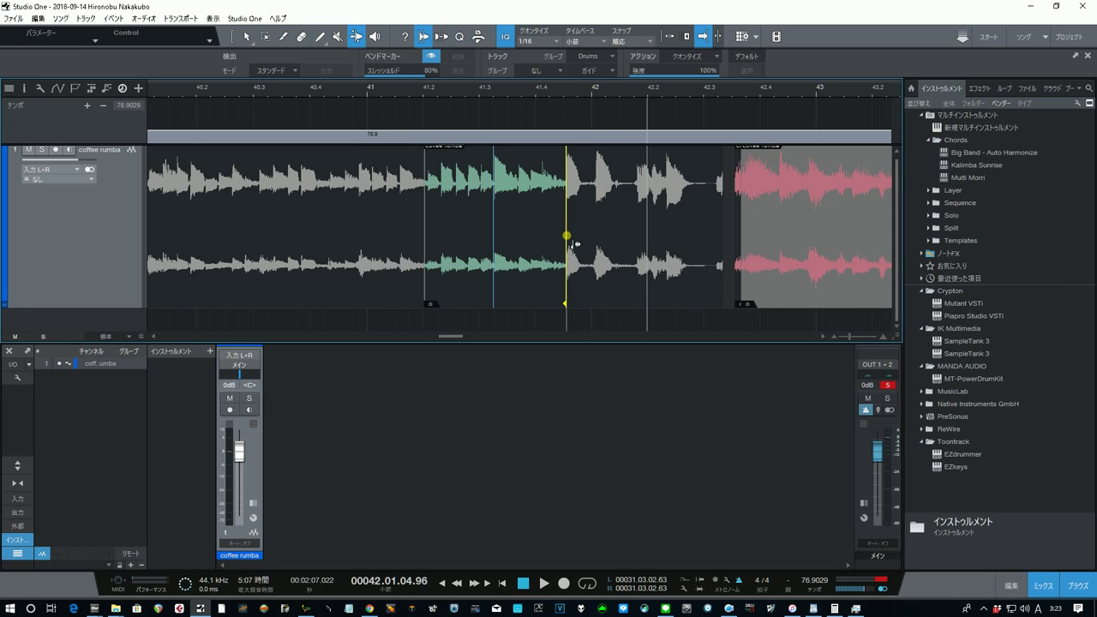
left_click(380, 93)
key("space")
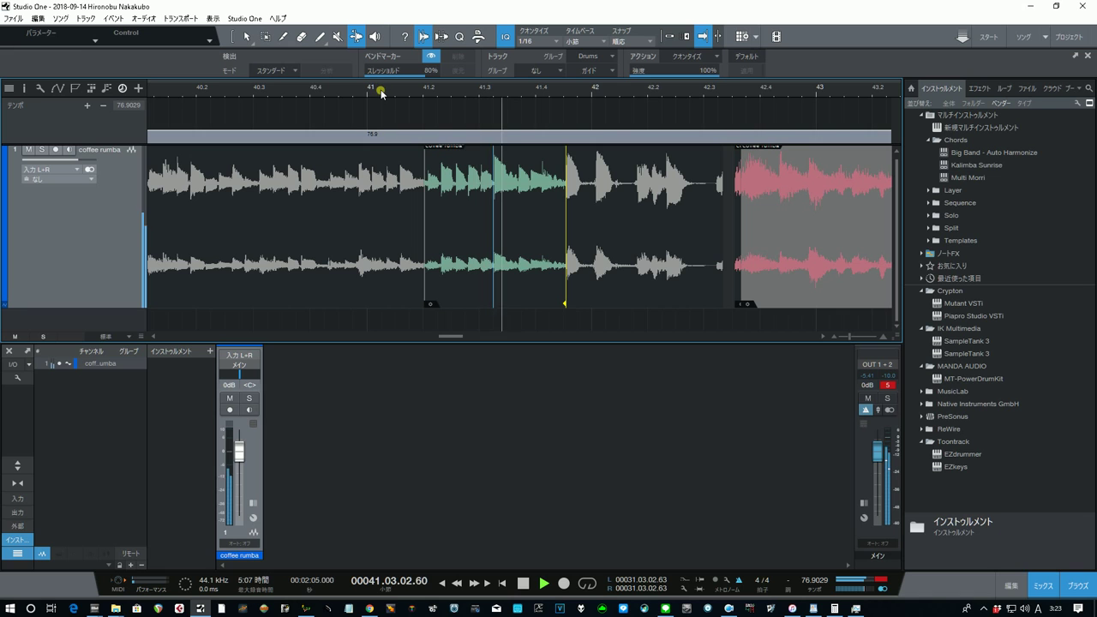
key("space")
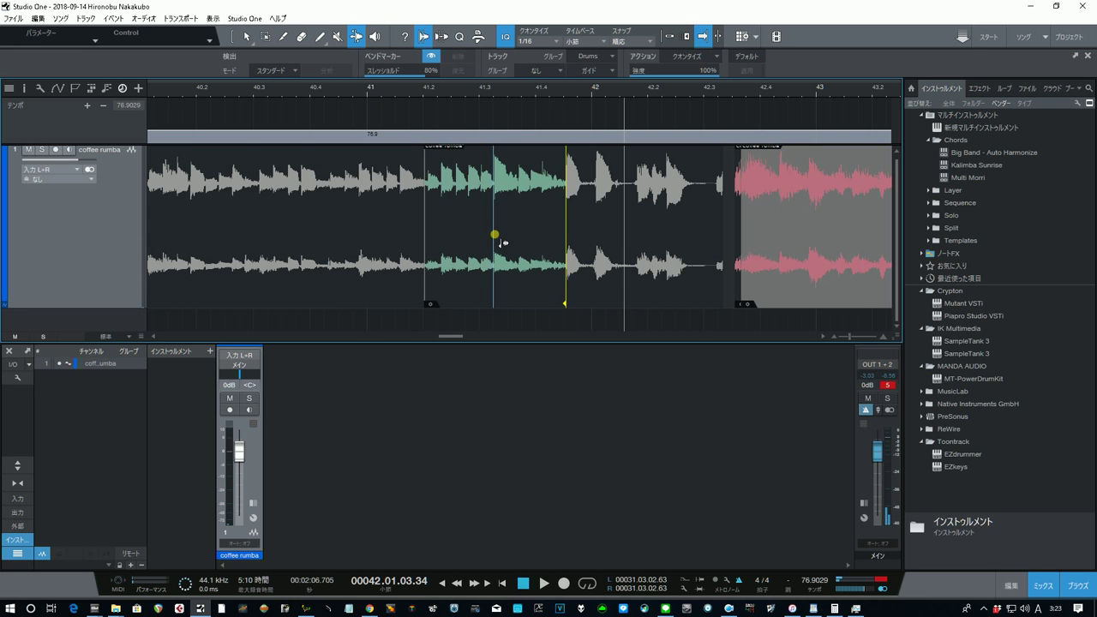
Step: Move the bend marker just after beat 41.3 onto beat 41.3 and audition from bar 41 to near beat 41.4
left_click_drag(500, 244, 490, 252)
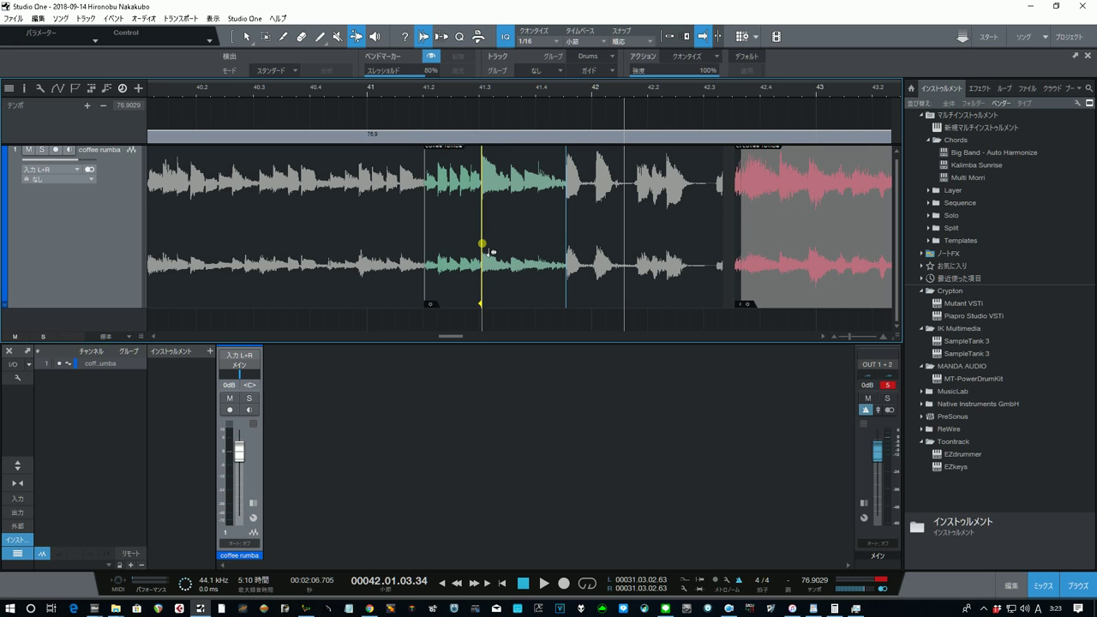
left_click(375, 93)
key("space")
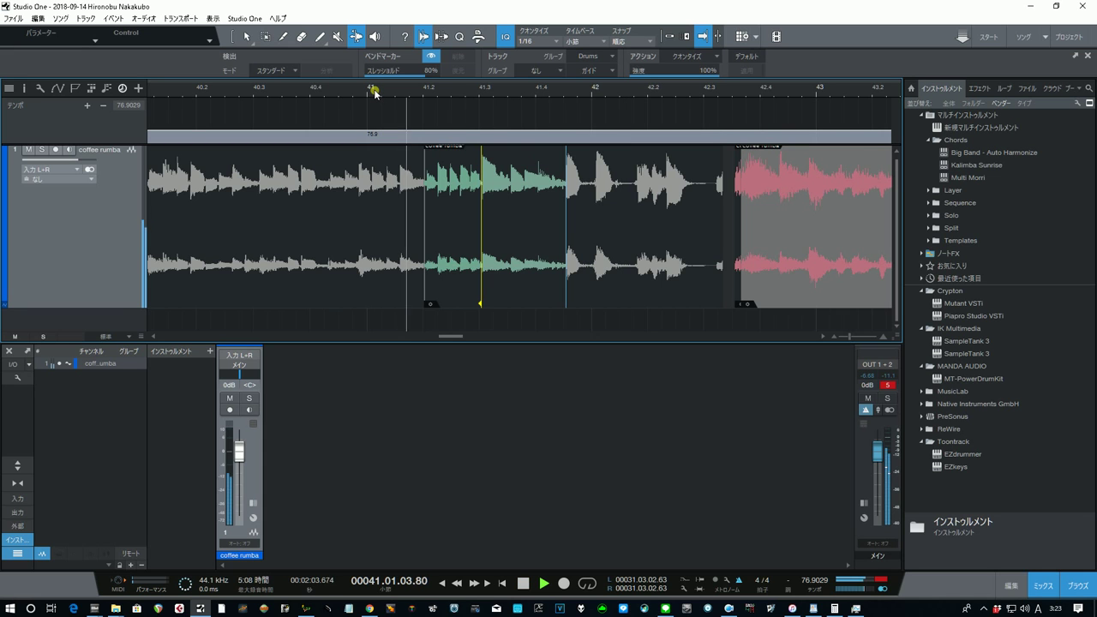
key("space")
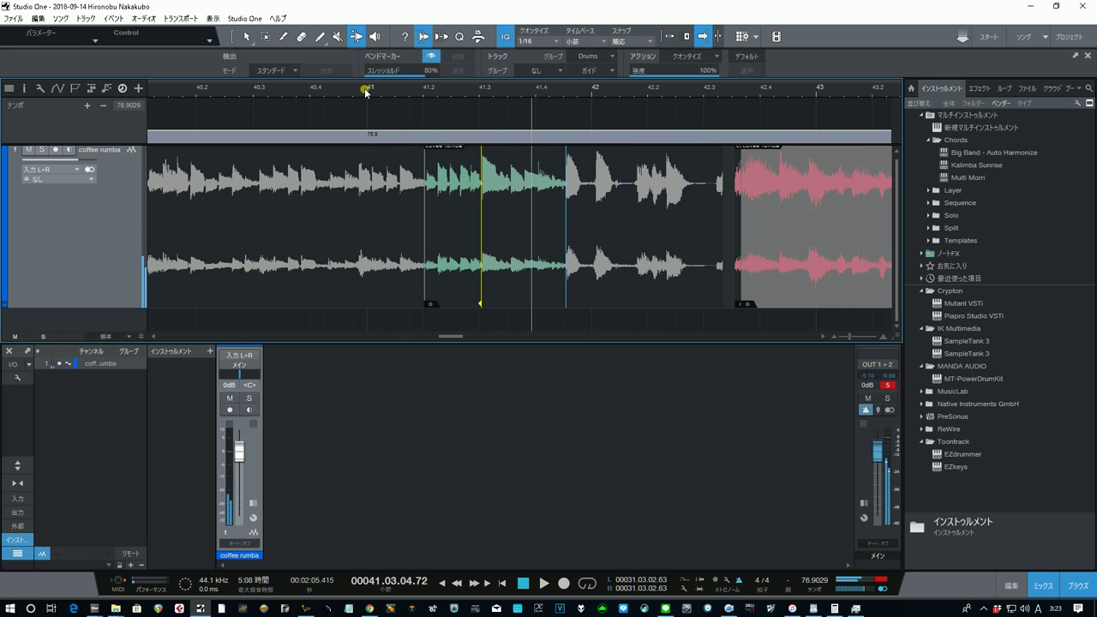
Step: Audition the bent passage from just before bar 41, and again from just after and just before beat 40.2
left_click(342, 87)
key("space")
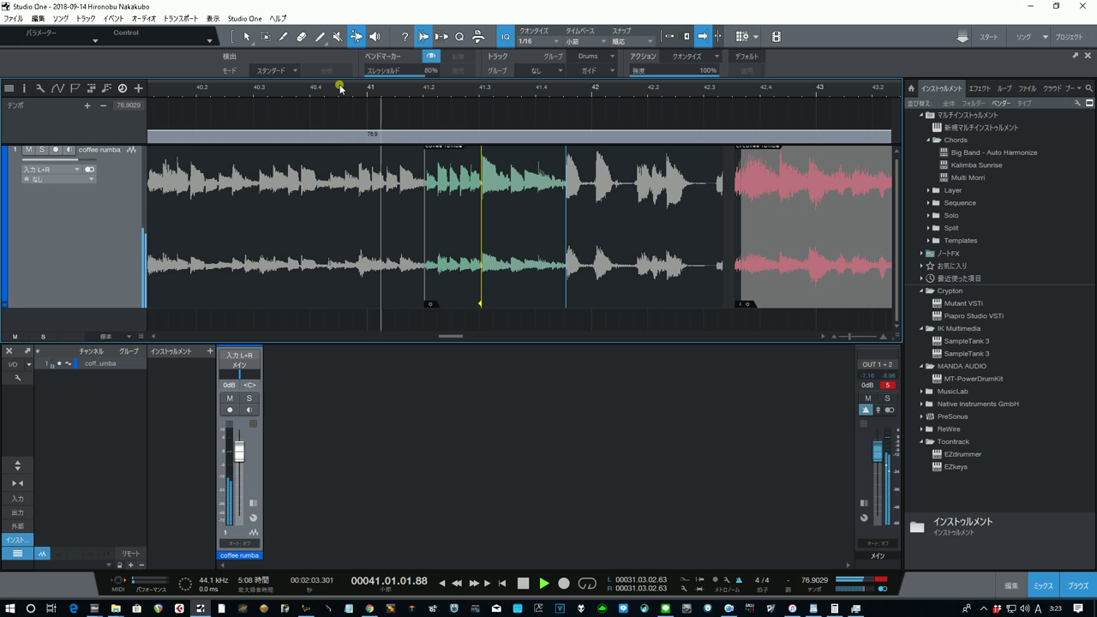
key("space")
left_click(223, 92)
key("space")
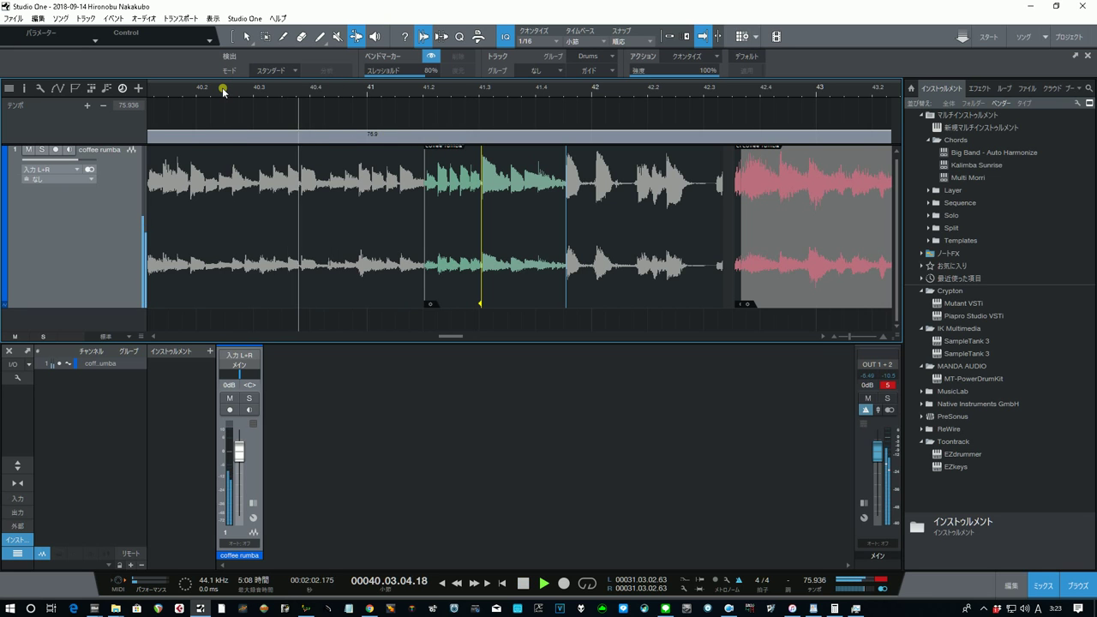
key("space")
left_click(180, 90)
key("space")
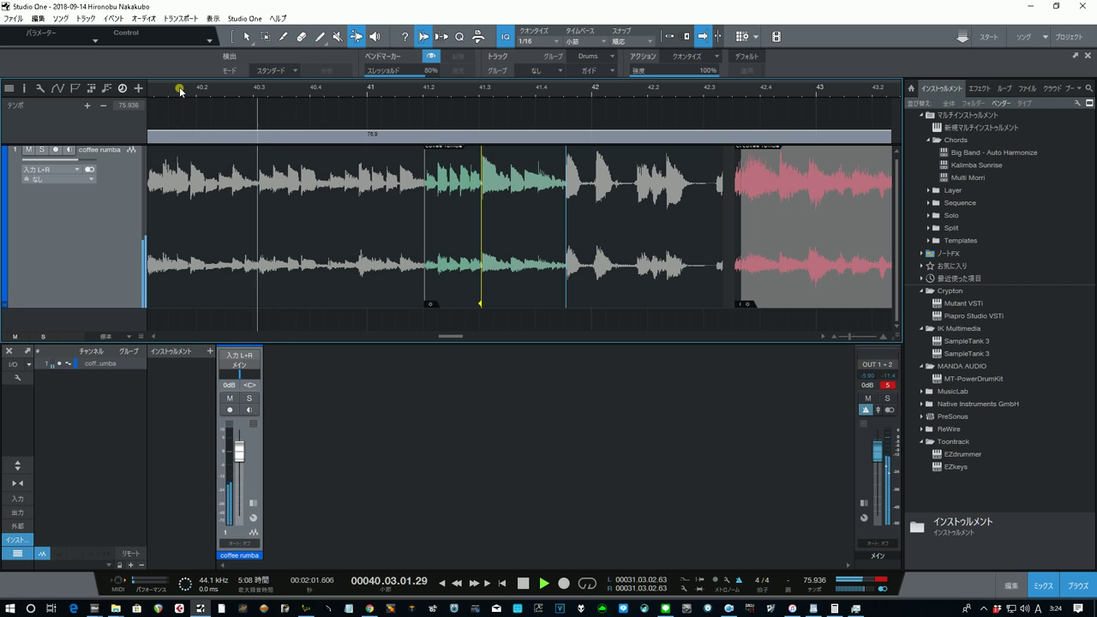
key("space")
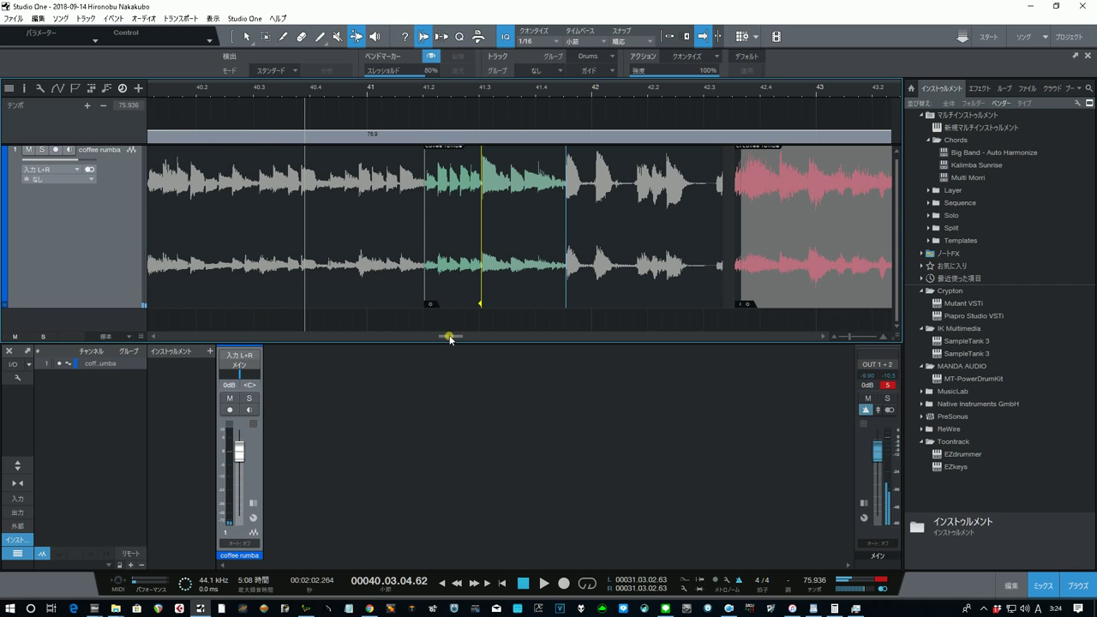
Step: Audition the lead-in to the bent section from bar 39 and again from just after beat 39.3
left_click_drag(450, 339, 441, 336)
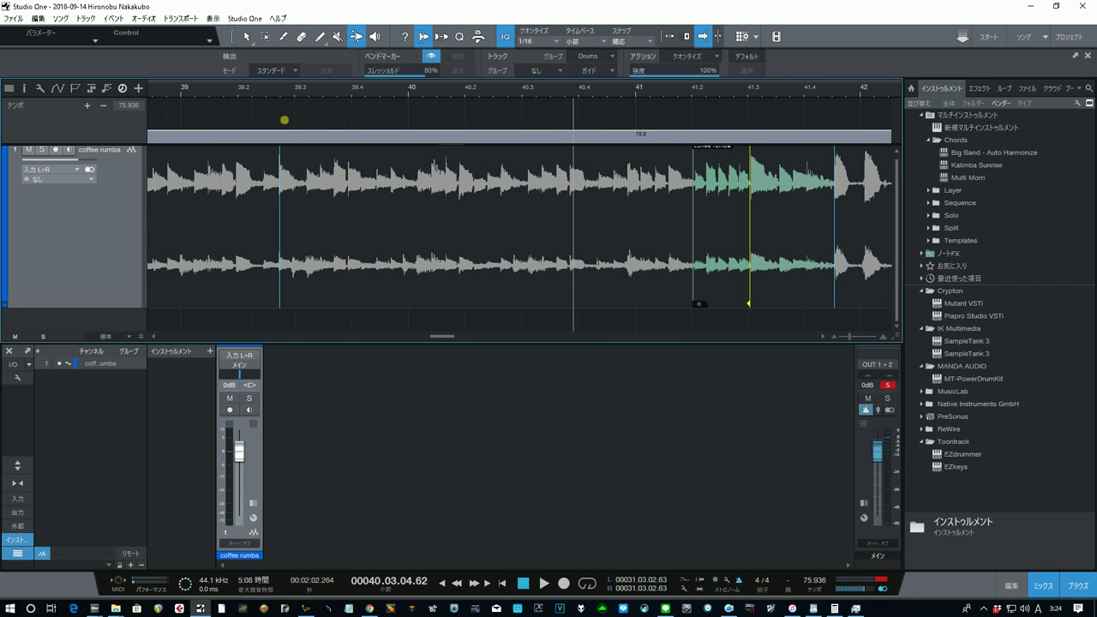
left_click(181, 91)
key("space")
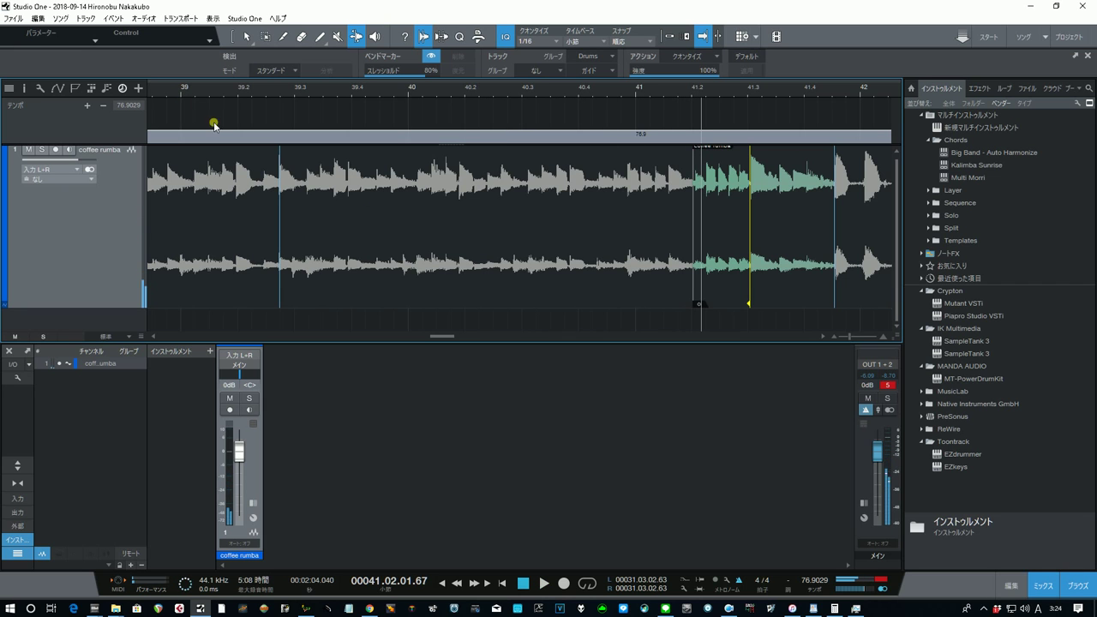
left_click(308, 92)
key("space")
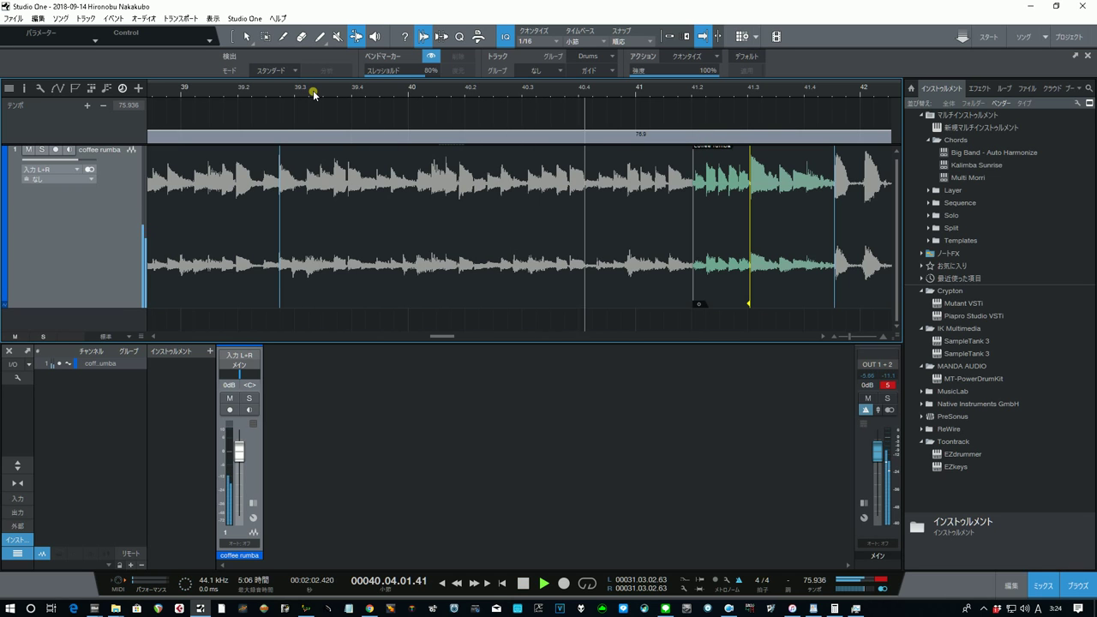
key("space")
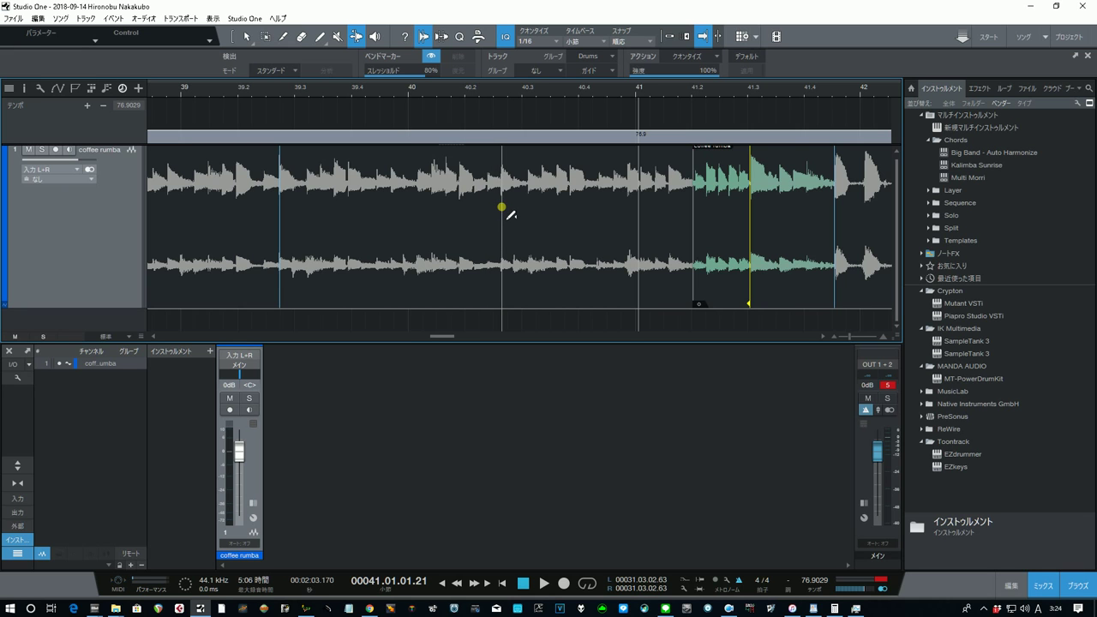
Step: Place a bend marker on the attack between beats 40.2 and 40.3, move it slightly earlier, and audition from before beat 39.3
left_click_drag(507, 215, 503, 223)
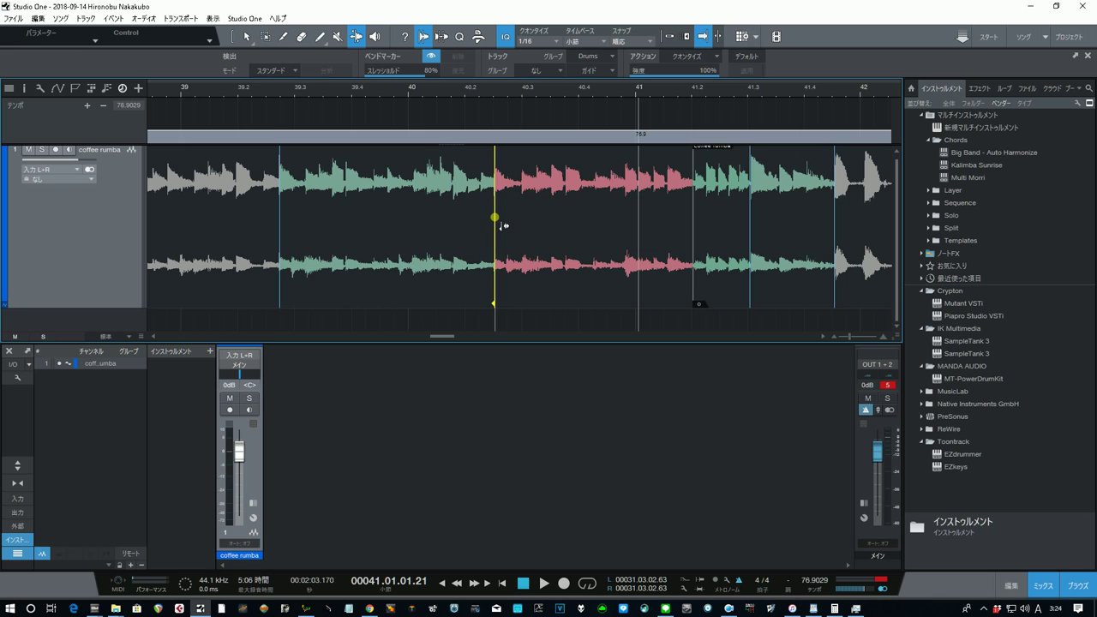
left_click(272, 92)
key("space")
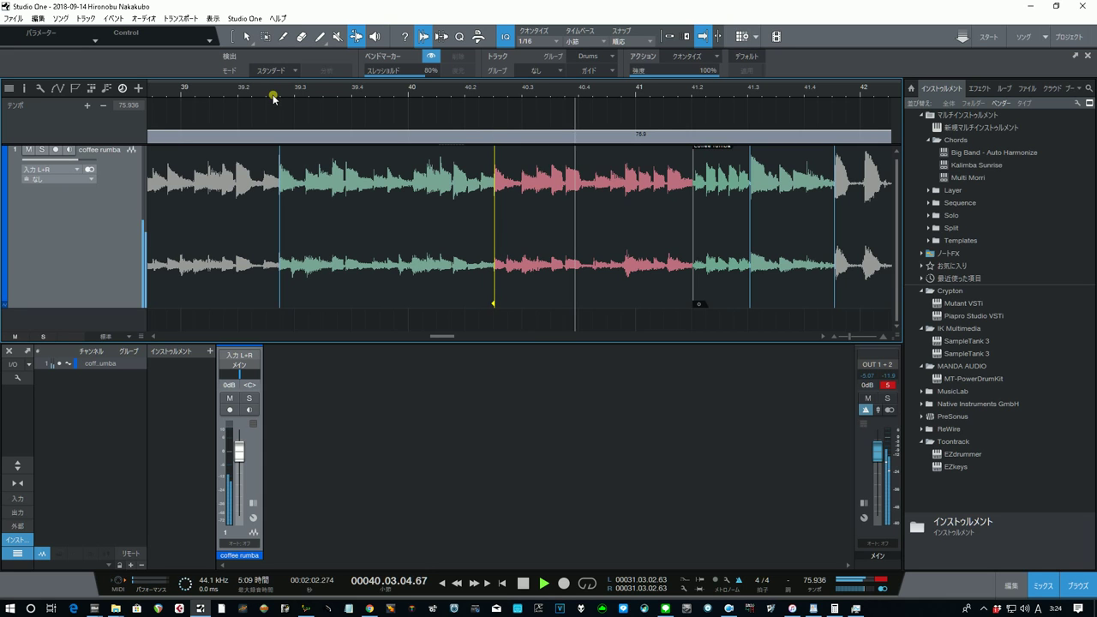
key("space")
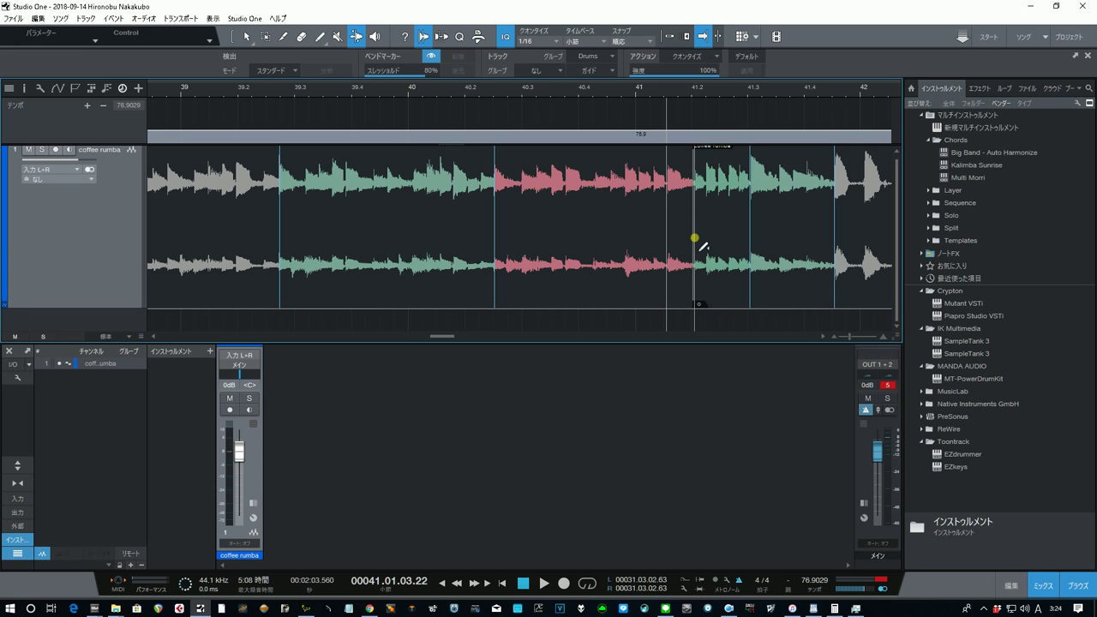
Step: Delete the bend marker at the event split just before beat 41.2
right_click(696, 241)
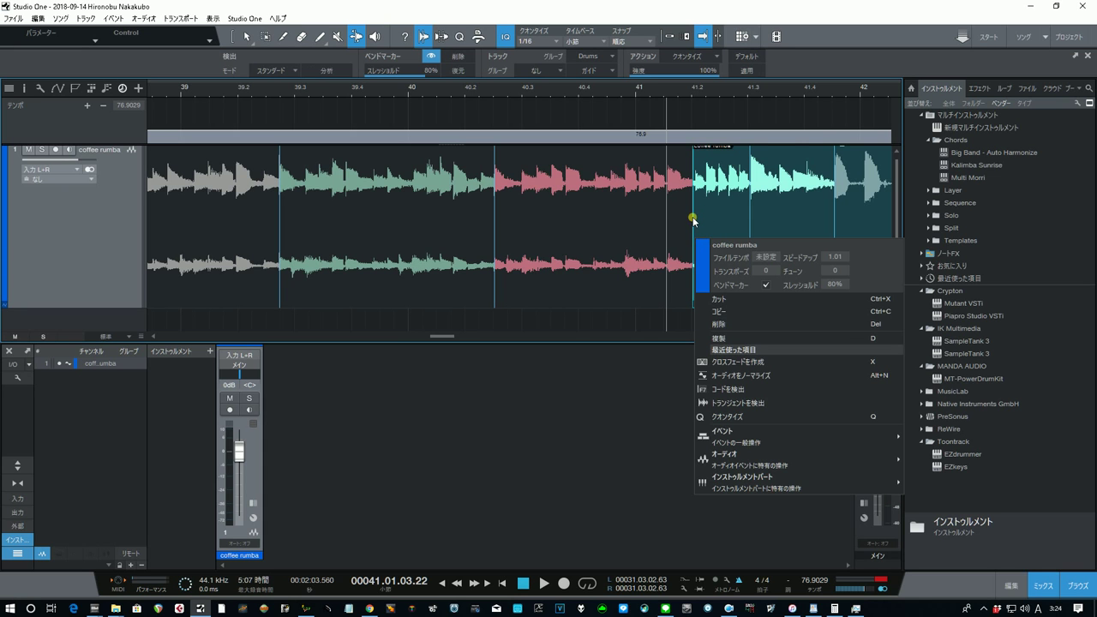
left_click(693, 223)
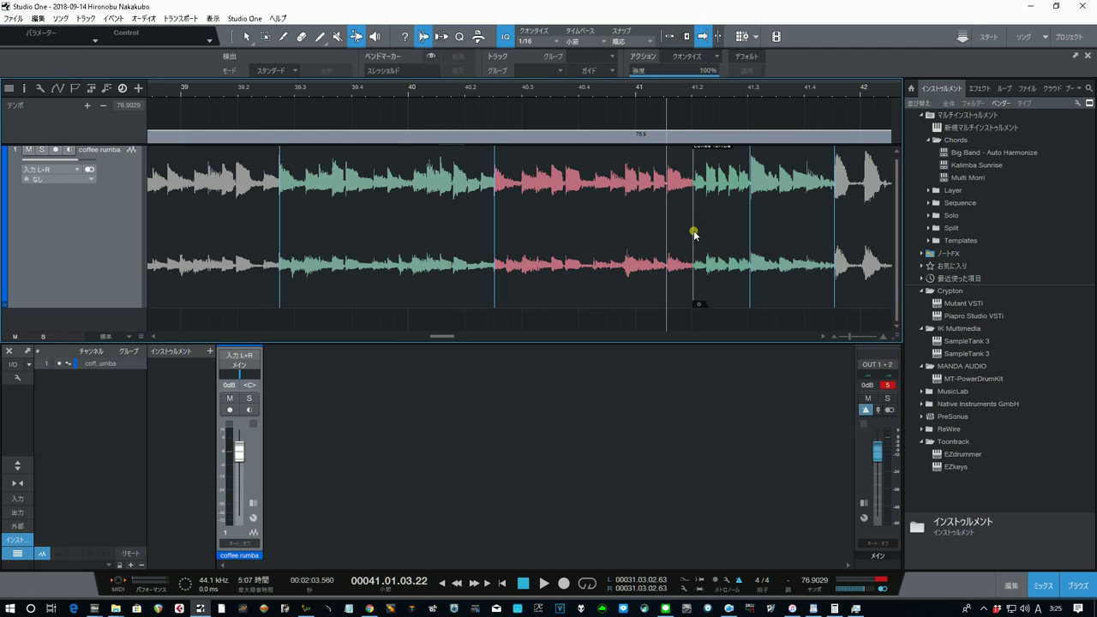
right_click(694, 239)
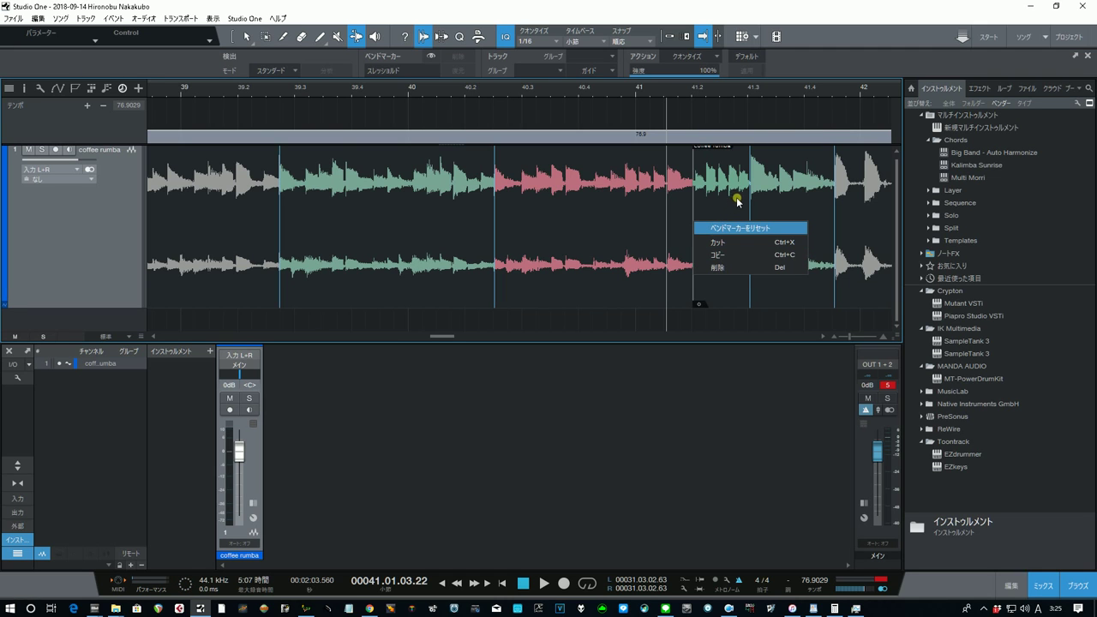
left_click(681, 232)
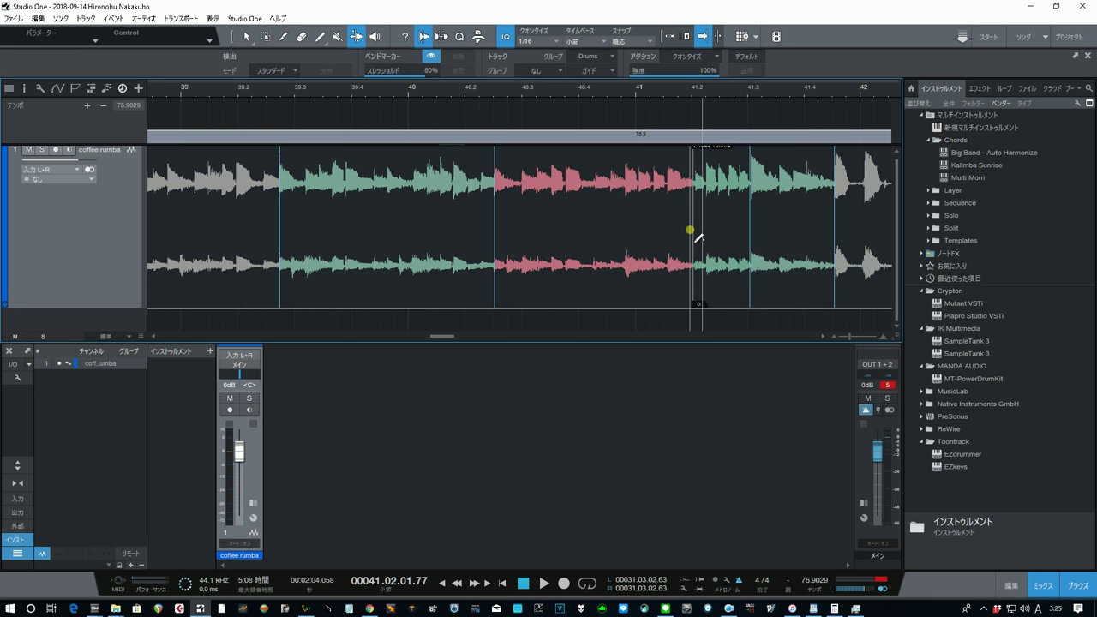
right_click(699, 233)
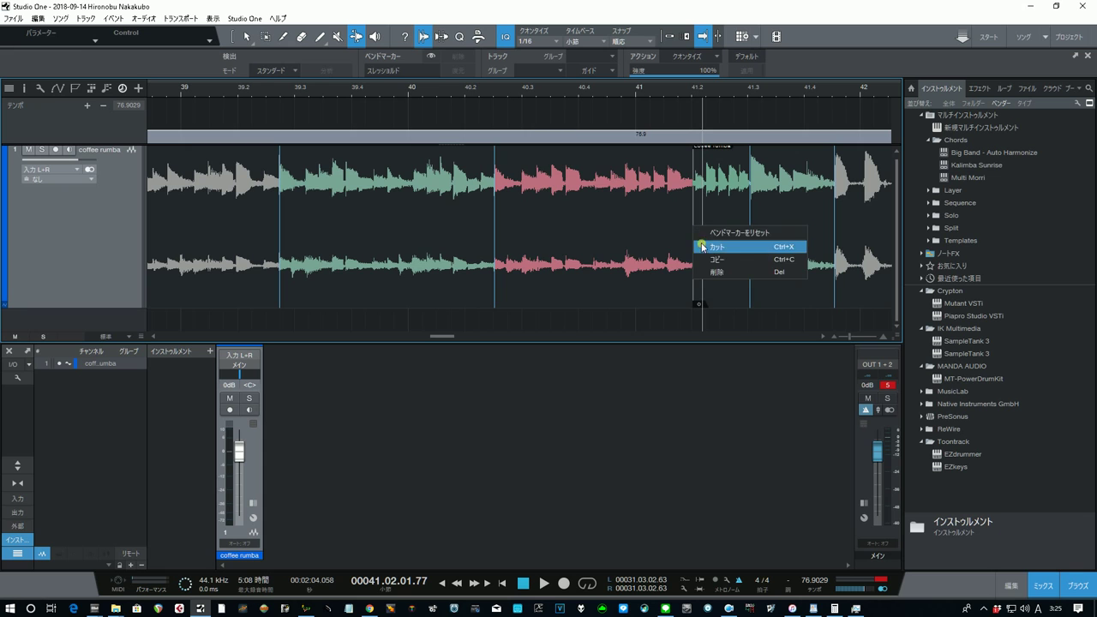
left_click(712, 272)
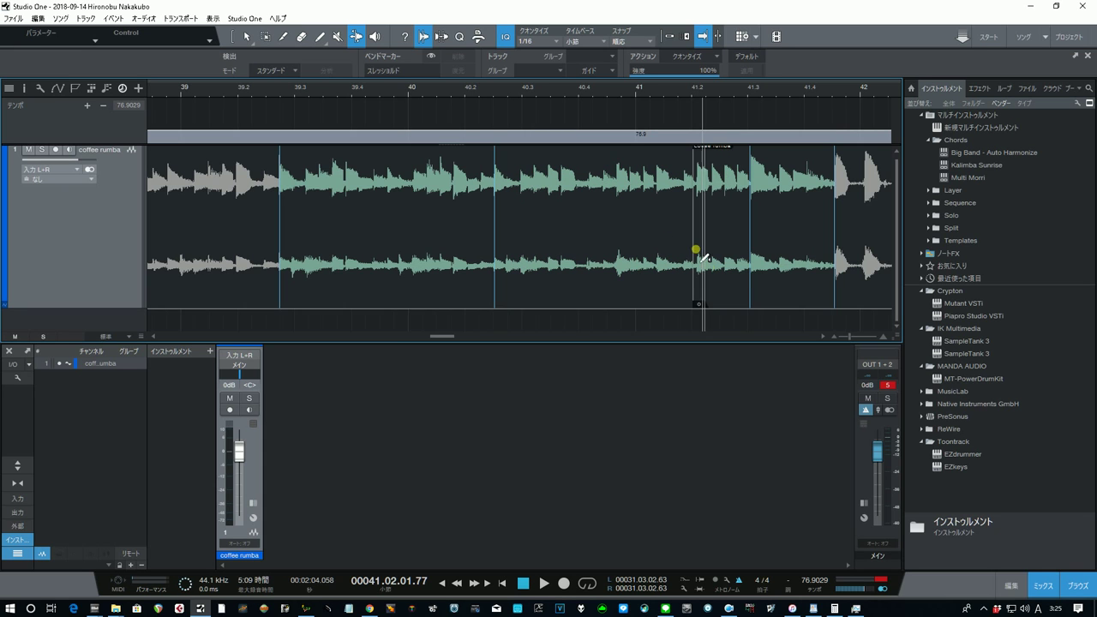
Step: Audition from between beats 40.2 and 40.3 to past bar 43, then replay the transition from just after beat 42.2
left_click(489, 89)
key("space")
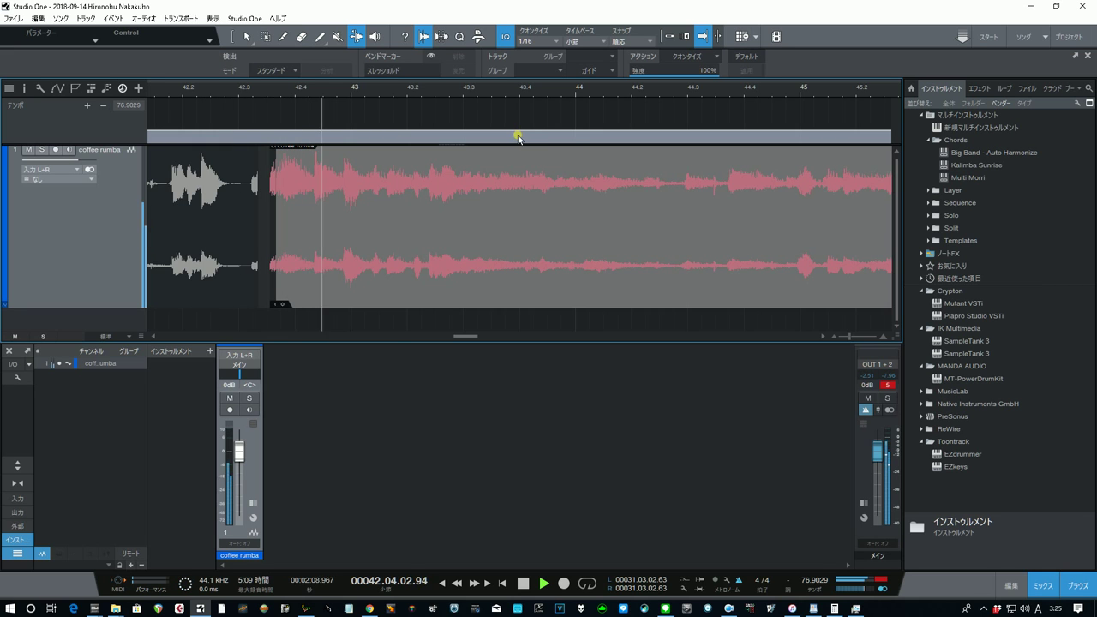
key("space")
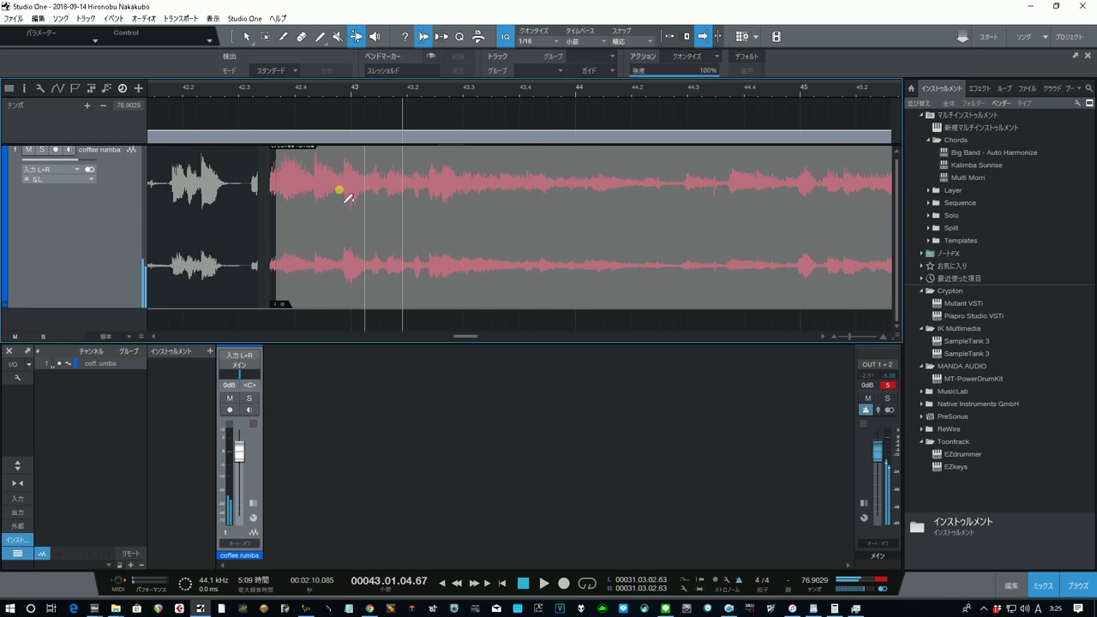
left_click(196, 92)
key("space")
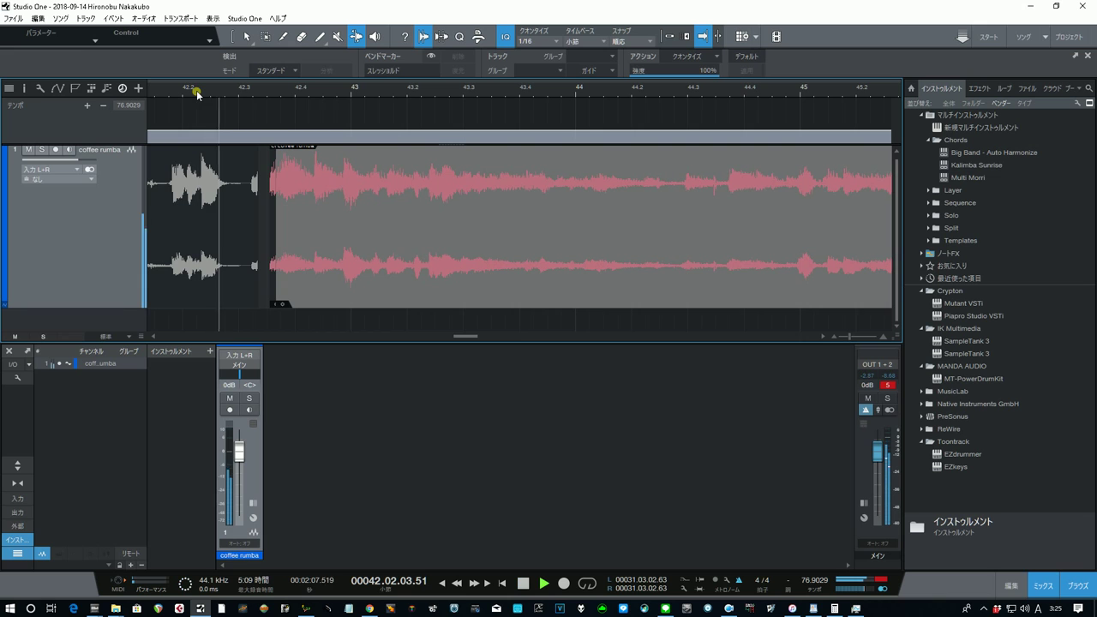
key("space")
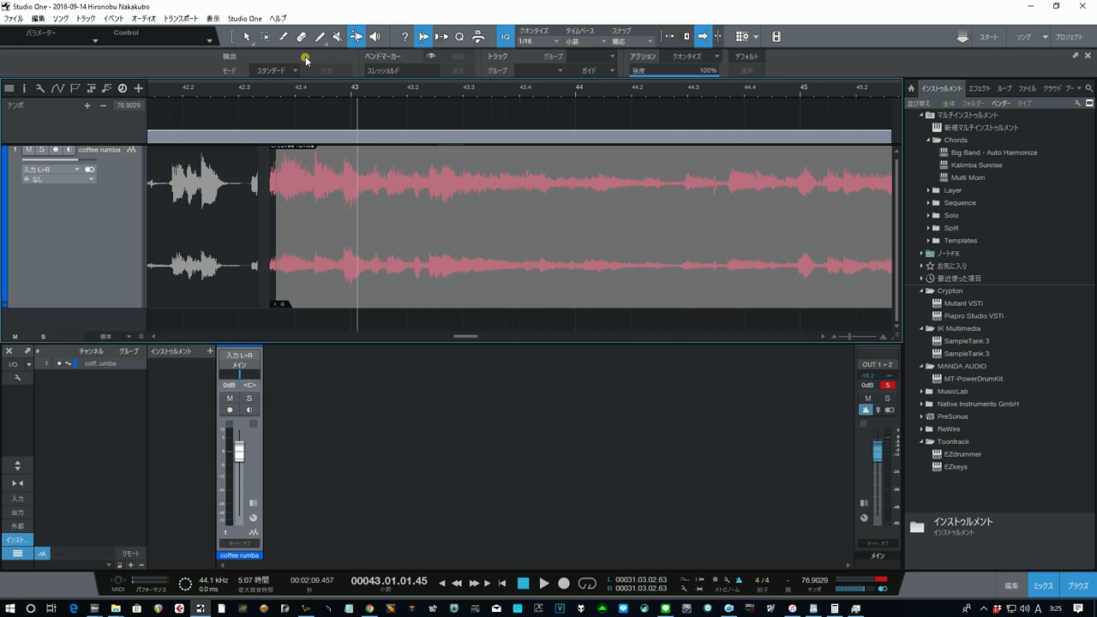
Step: Extend the start of the event between beats 42.3 and 42.4 slightly earlier and select the event
left_click(245, 37)
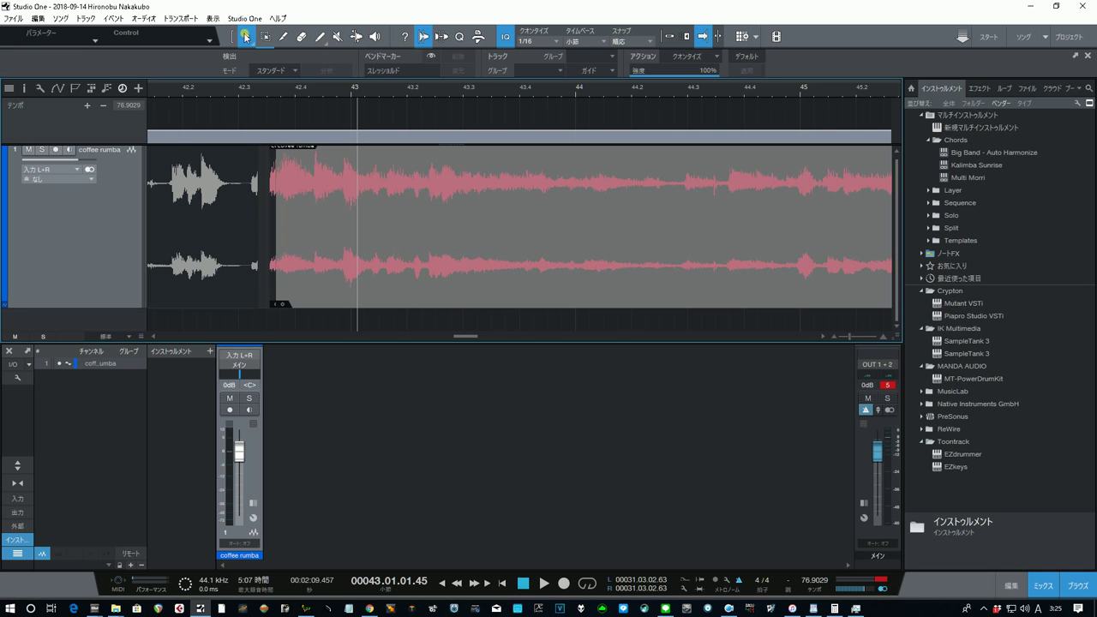
mouse_move(260, 245)
left_mouse_down()
mouse_move(250, 246)
mouse_move(280, 242)
mouse_move(267, 248)
left_mouse_up()
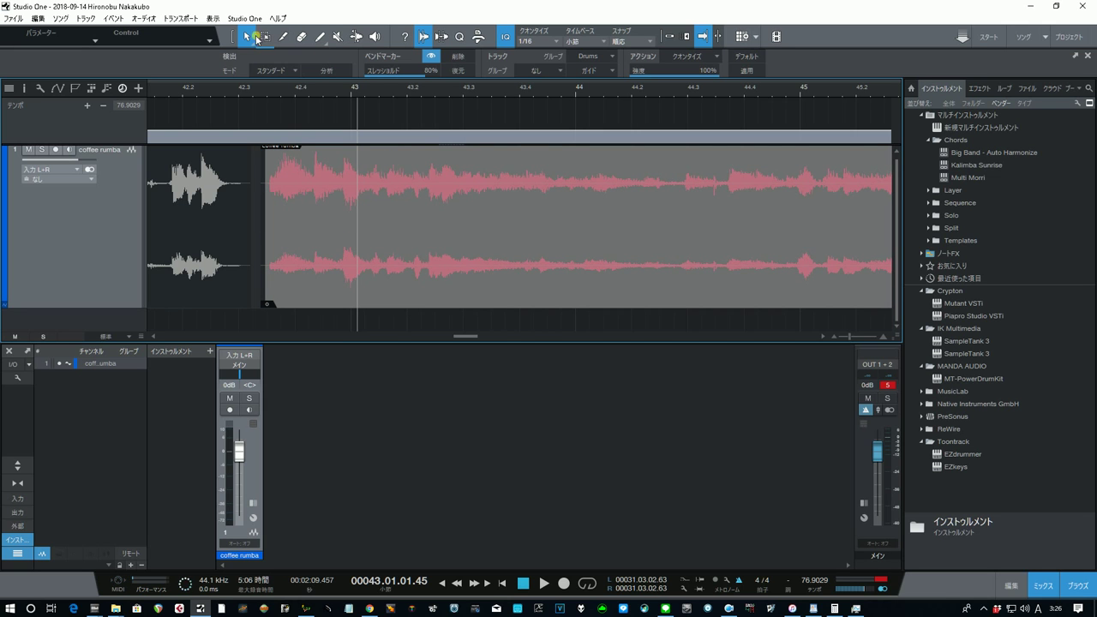
left_click(256, 41)
left_click(332, 232)
left_click(335, 232)
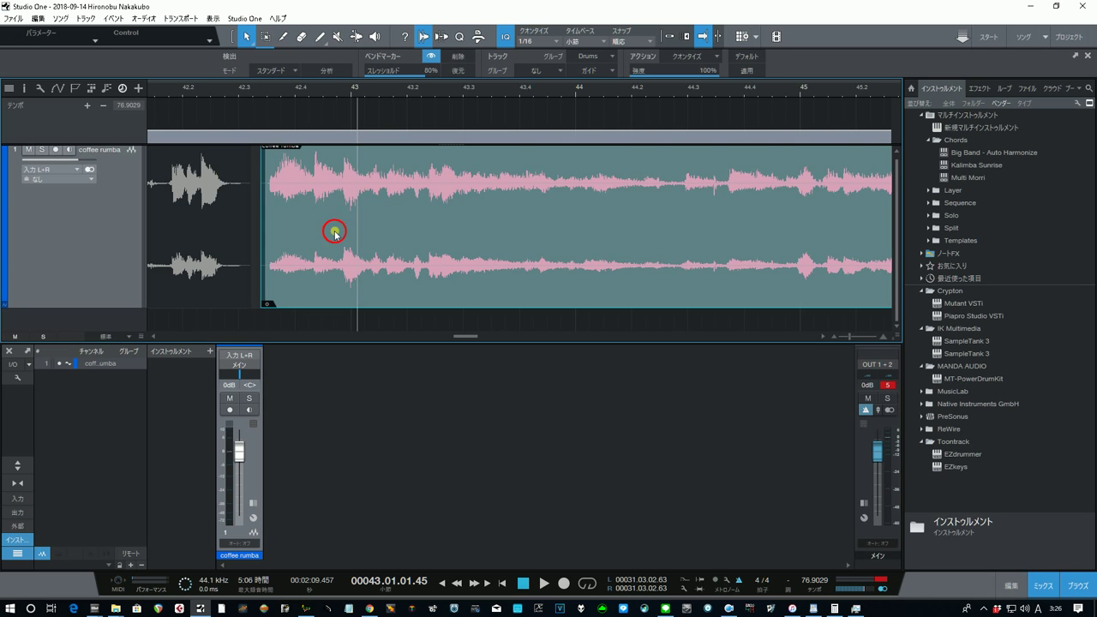
left_click(400, 225)
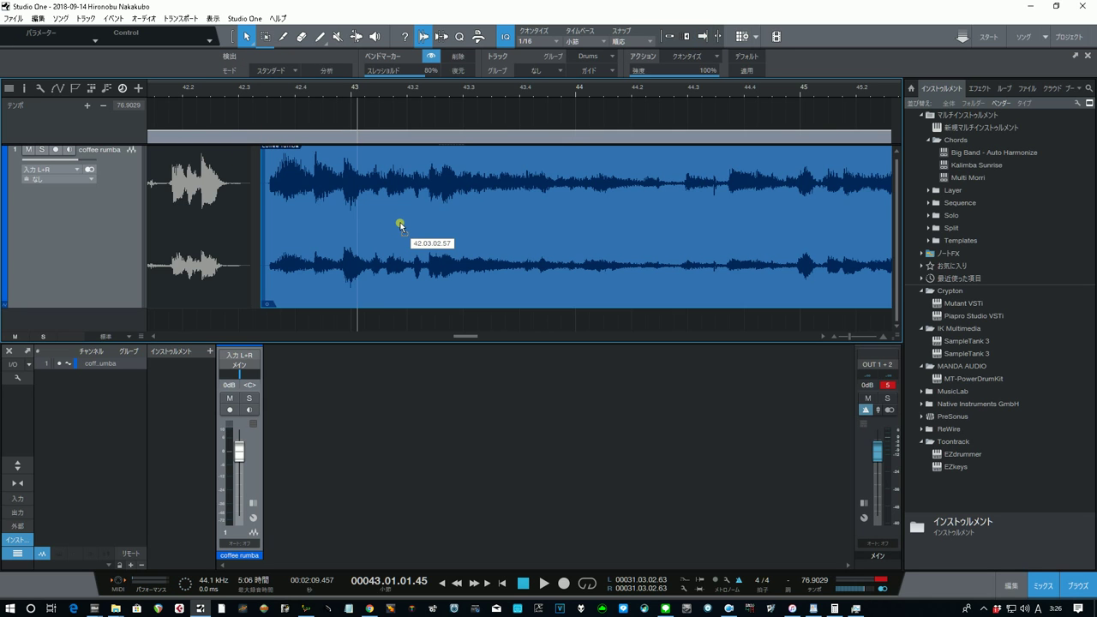
Step: Audition from just before beat 42.3 and move the event slightly later so its attack lands on bar 43
left_click(224, 91)
key("space")
key("f")
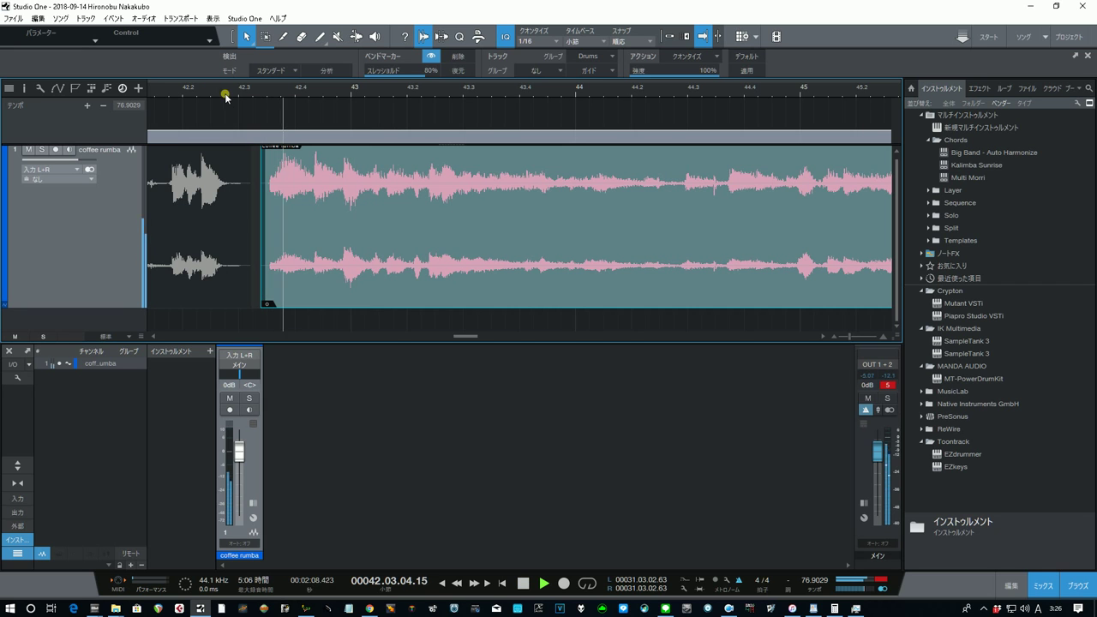
key("space")
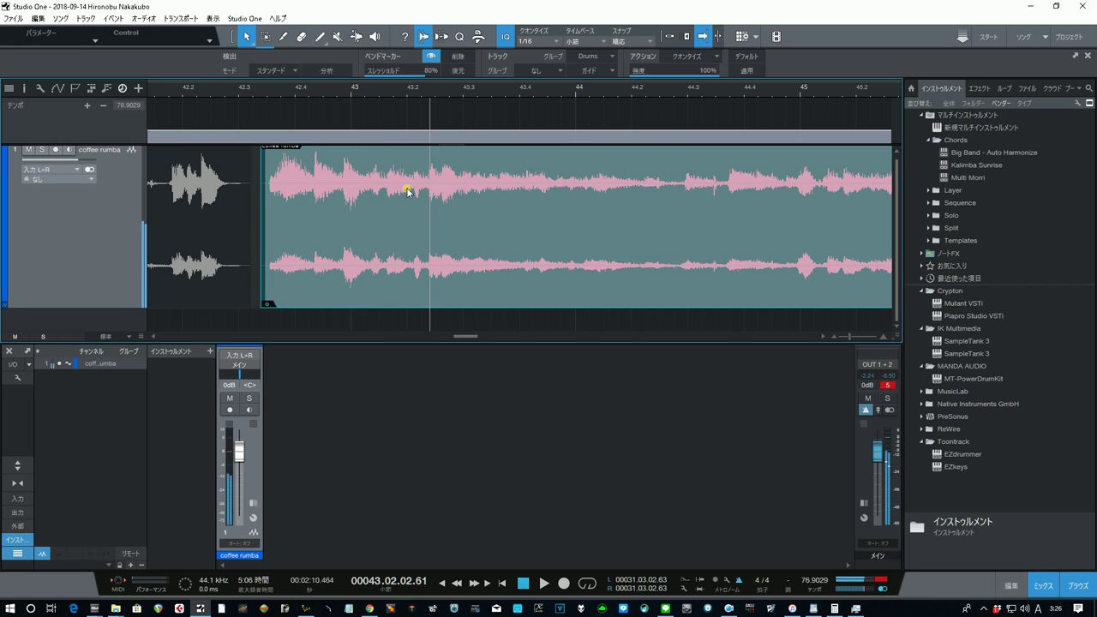
left_click(379, 215)
key("f")
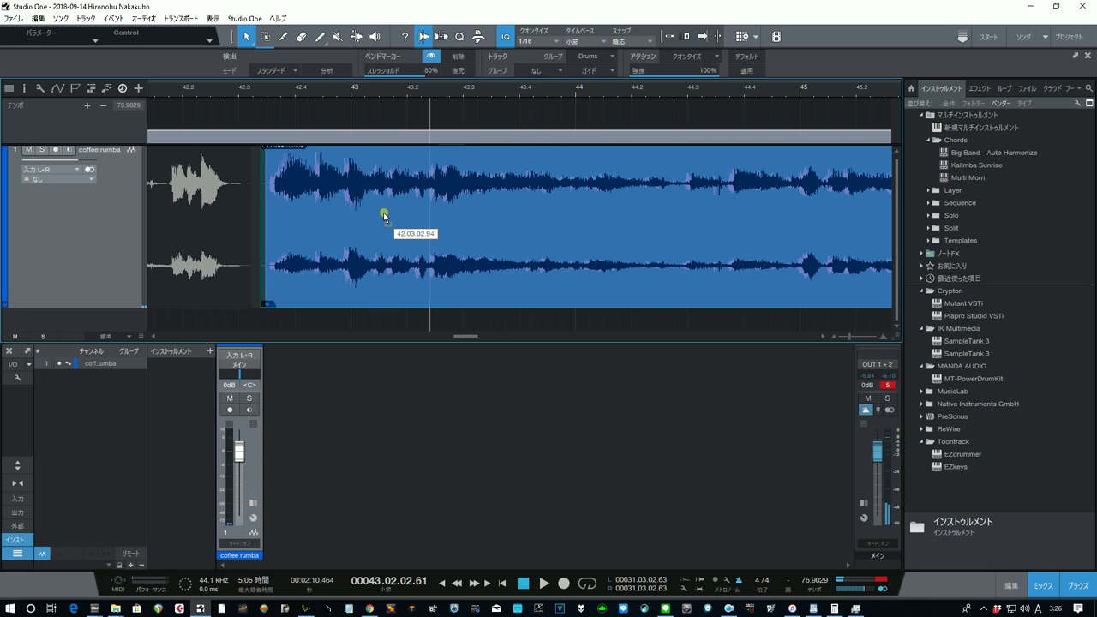
left_click_drag(384, 214, 386, 216)
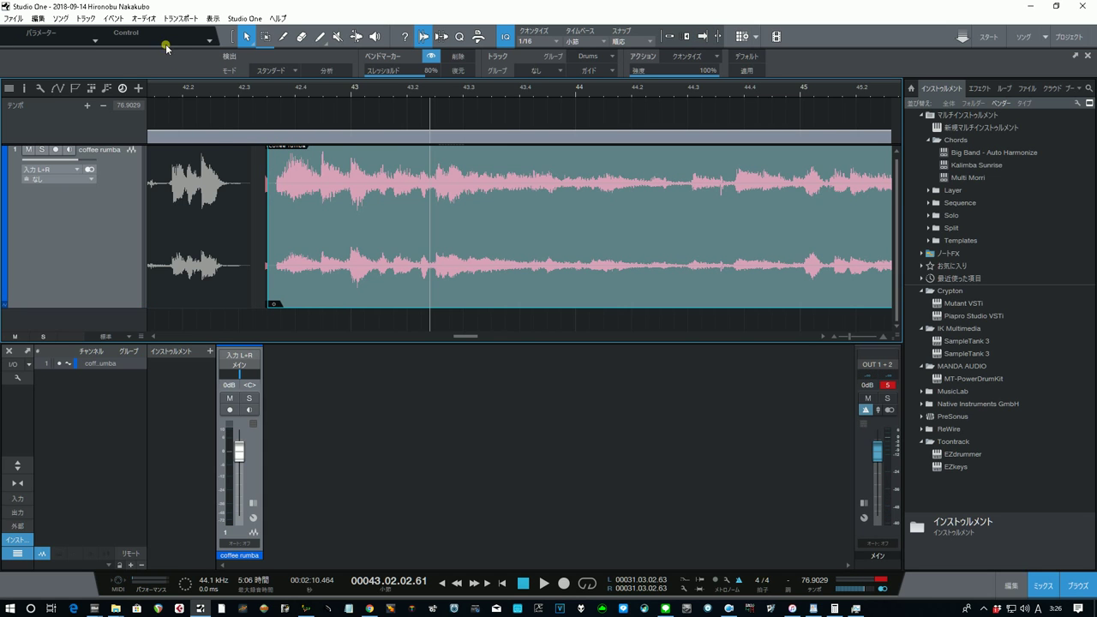
left_click(219, 89)
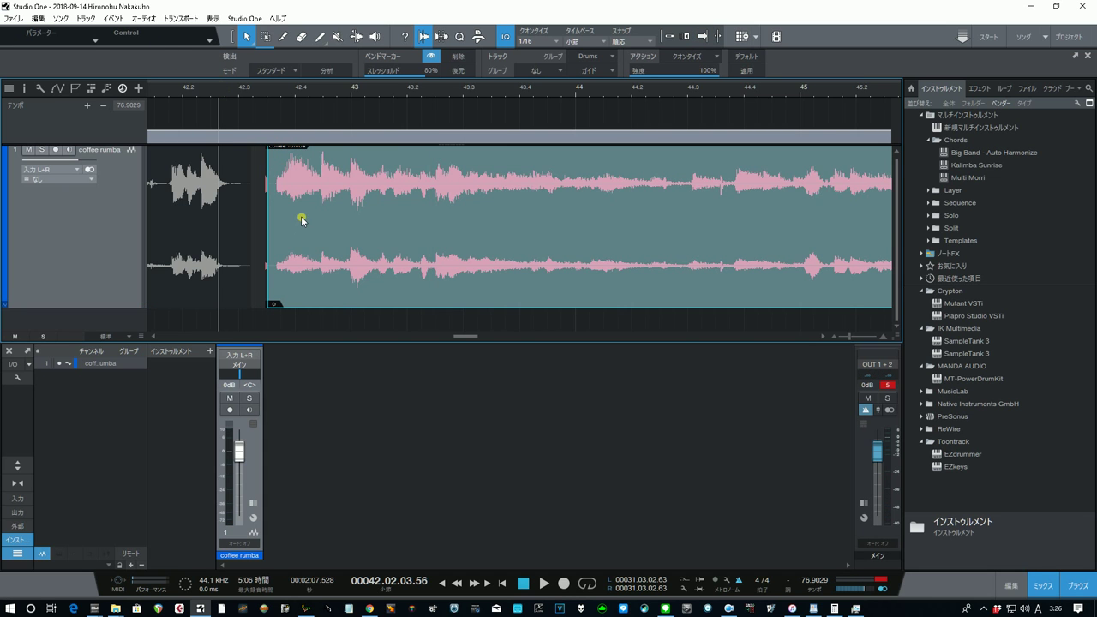
Step: Trim the start of the moved event to its first attack and delete the leftover fragment in front of it
left_click_drag(276, 251, 285, 254)
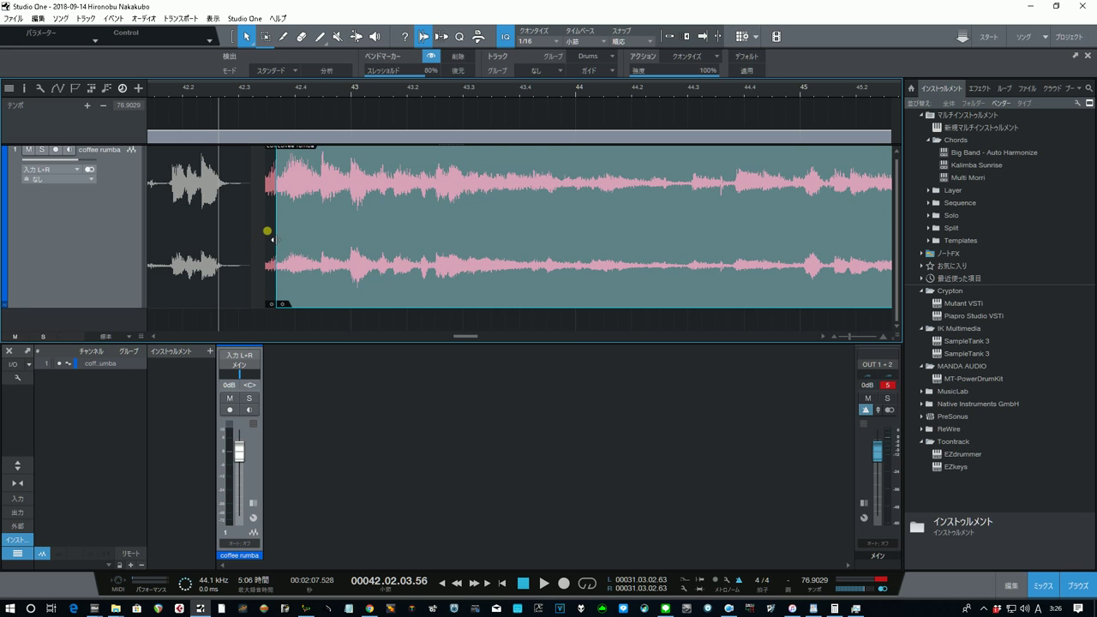
left_click(267, 230)
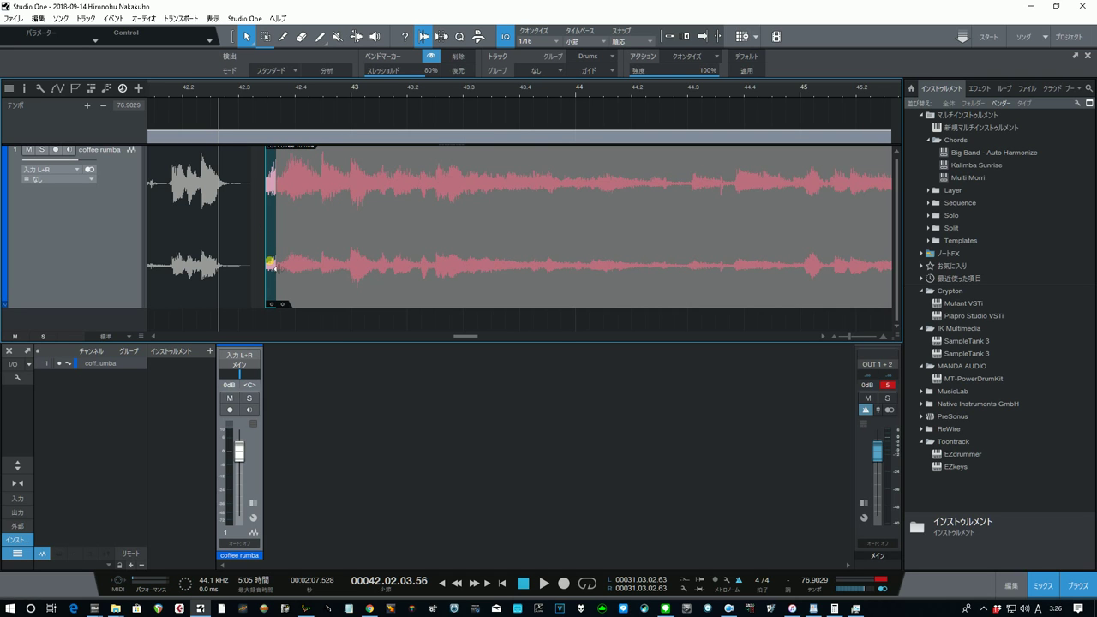
key("Delete")
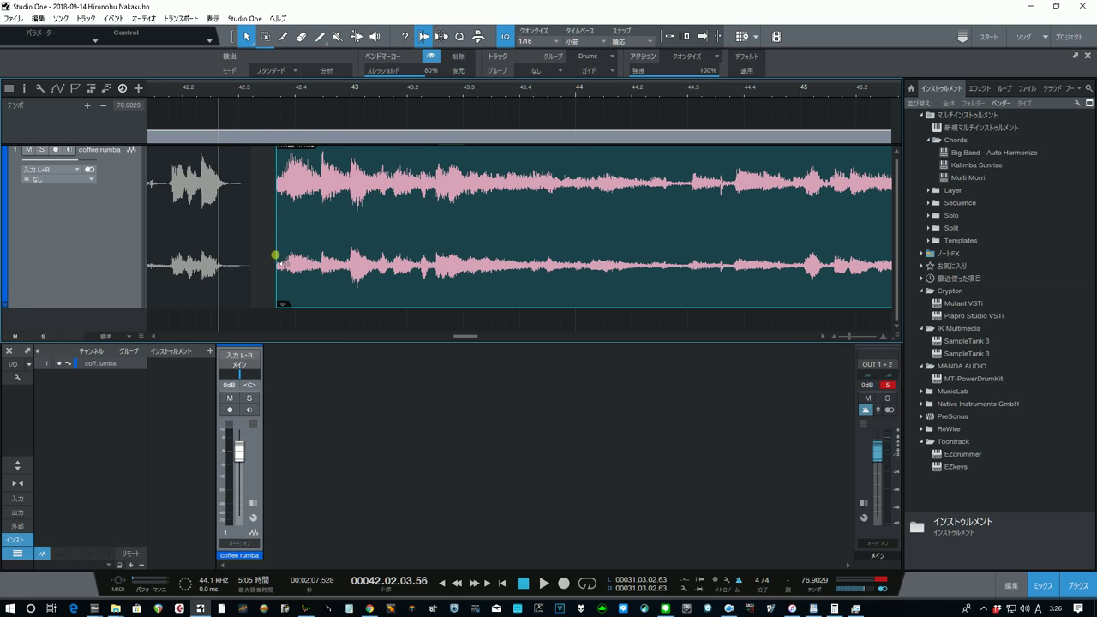
Step: Extend the trimmed event's start slightly earlier and audition from between beats 42.3 and 42.4 to past bar 46
left_click_drag(278, 242, 275, 249)
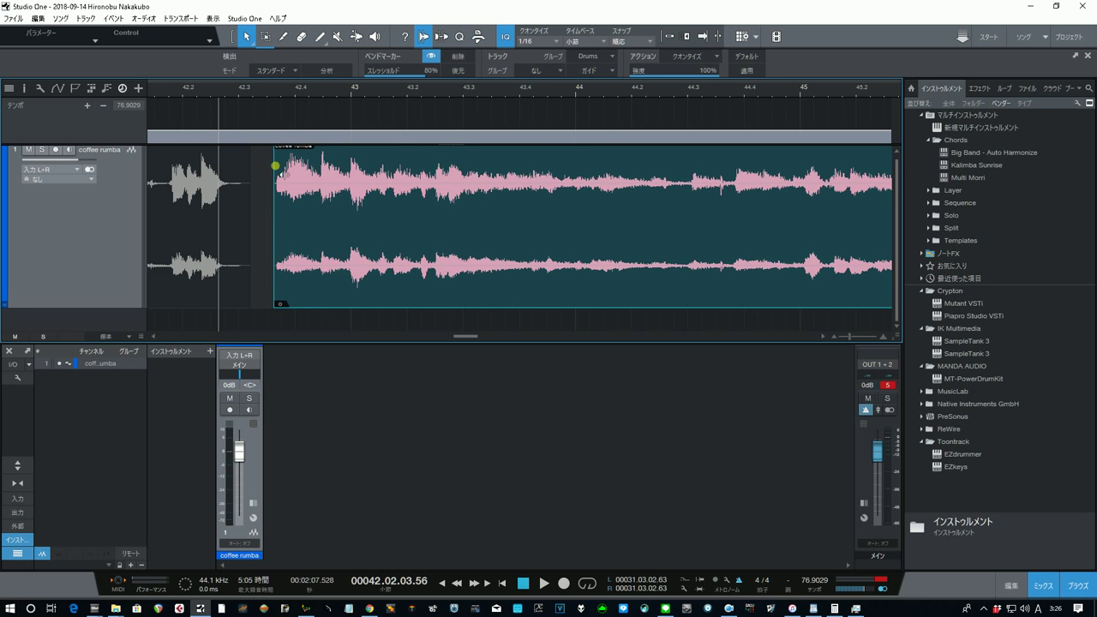
left_click(277, 88)
key("space")
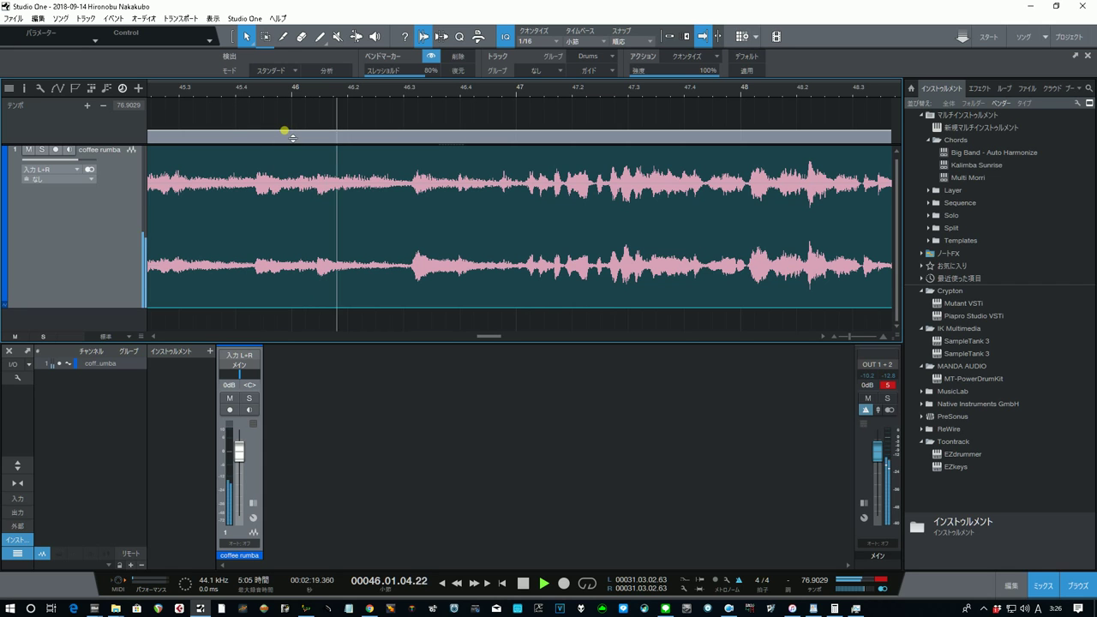
Step: Audition from bar 46, add a bend marker just after the bar line and move it earlier onto bar 46
key("space")
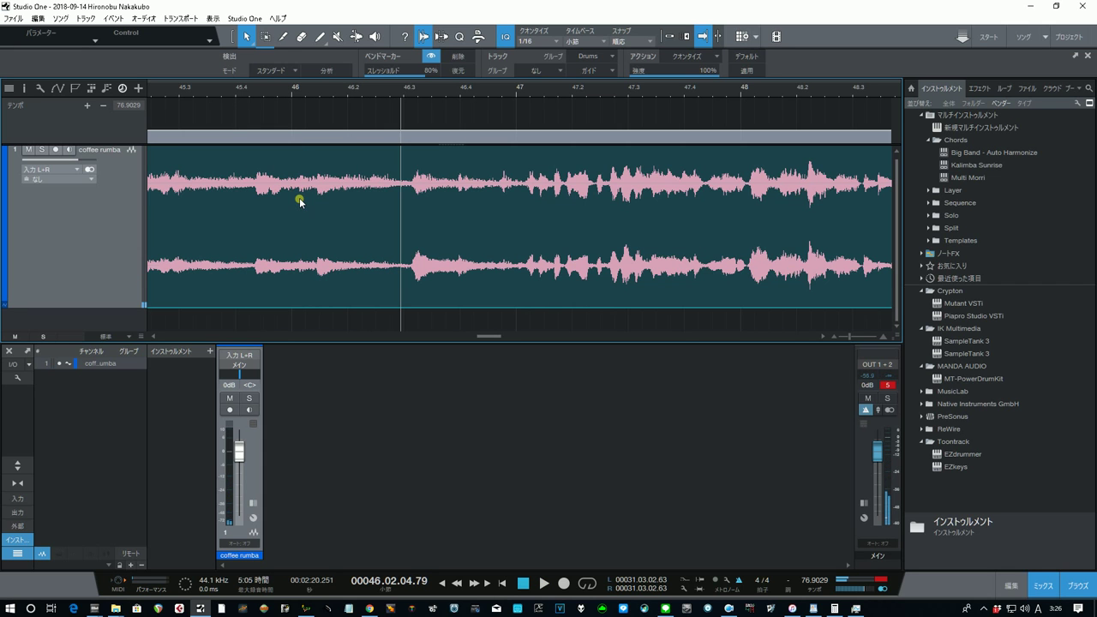
left_click(299, 88)
key("space")
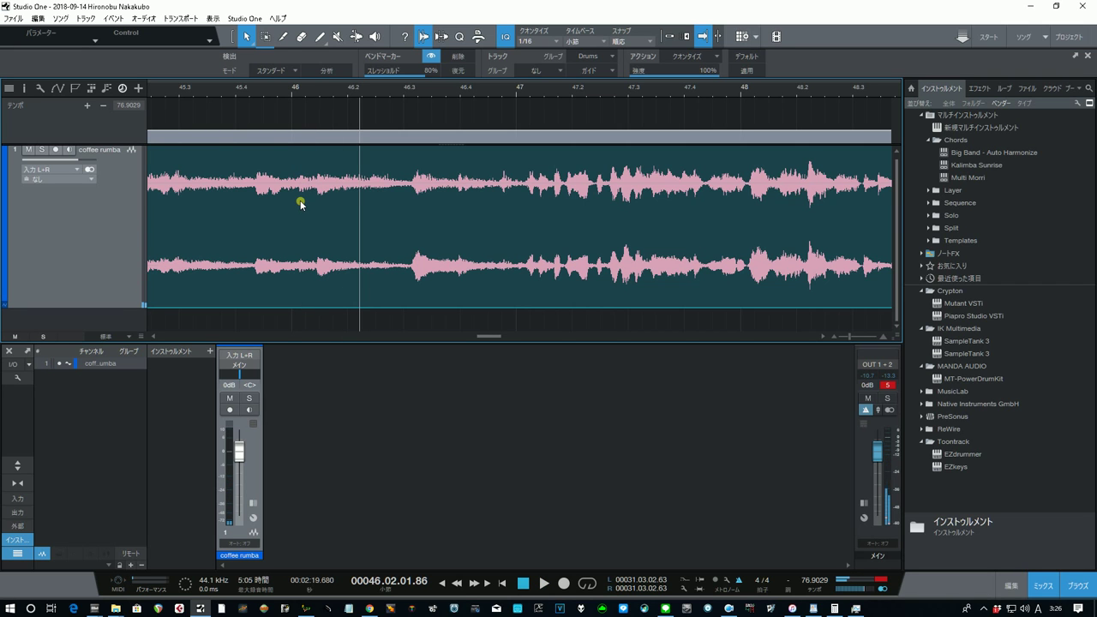
left_click(359, 37)
left_click(305, 209)
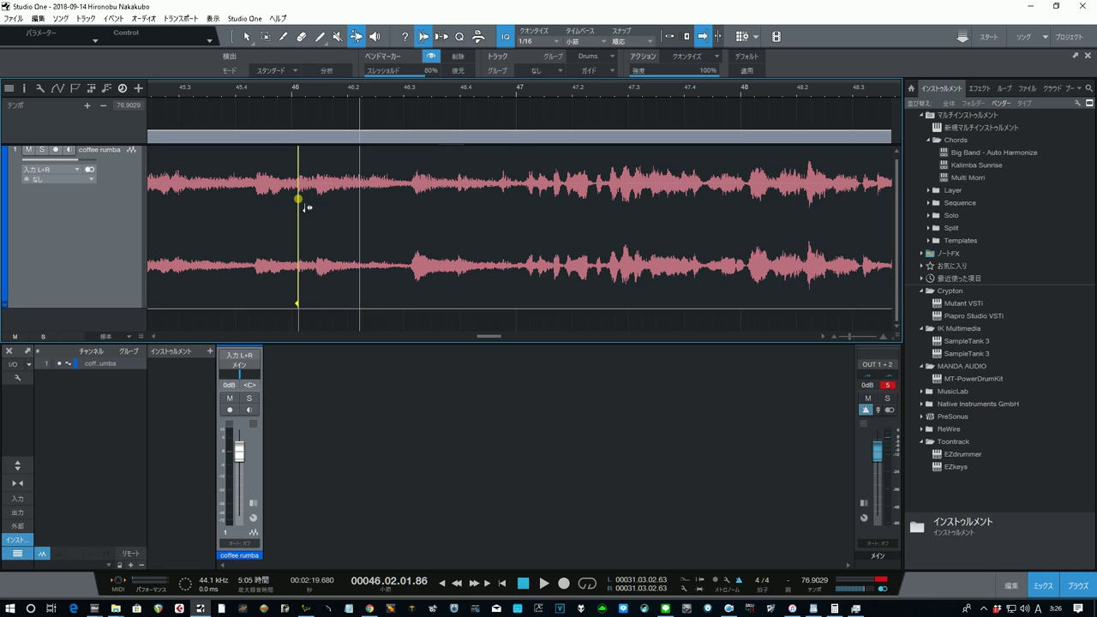
left_click_drag(305, 216, 300, 223)
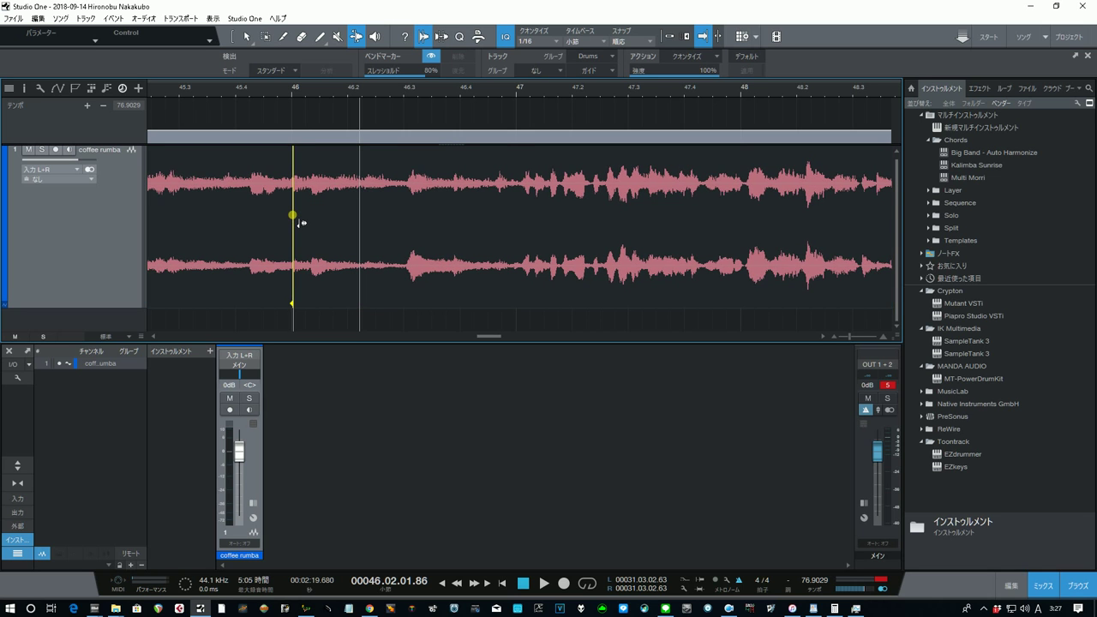
Step: Audition from just before bar 46 and move the attack just after bar 47 onto the bar line with a bend marker
left_click(276, 90)
key("space")
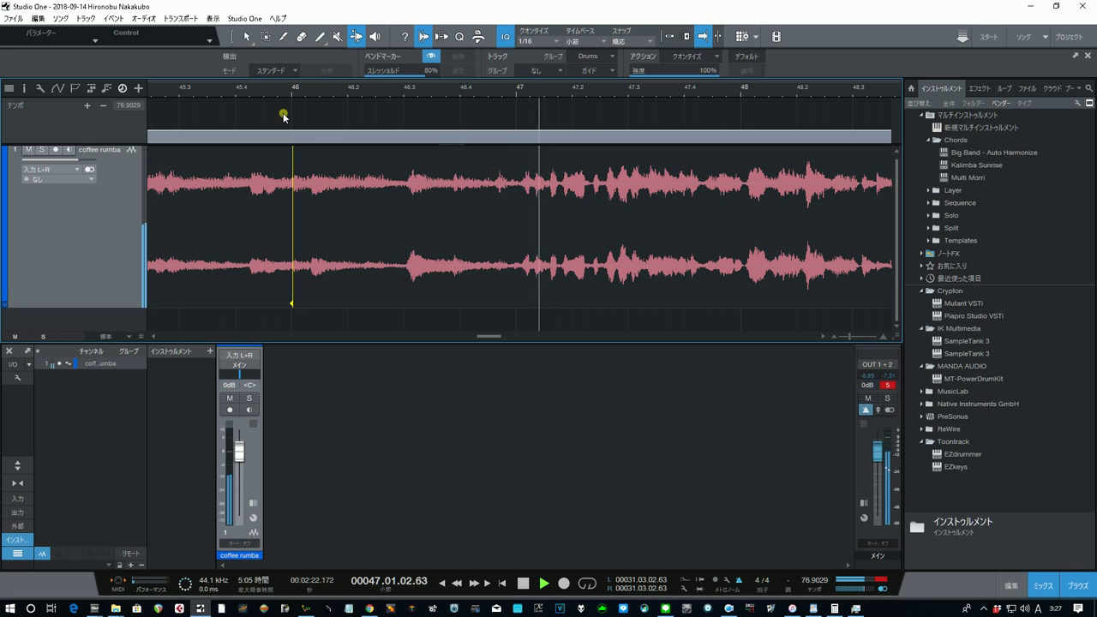
key("space")
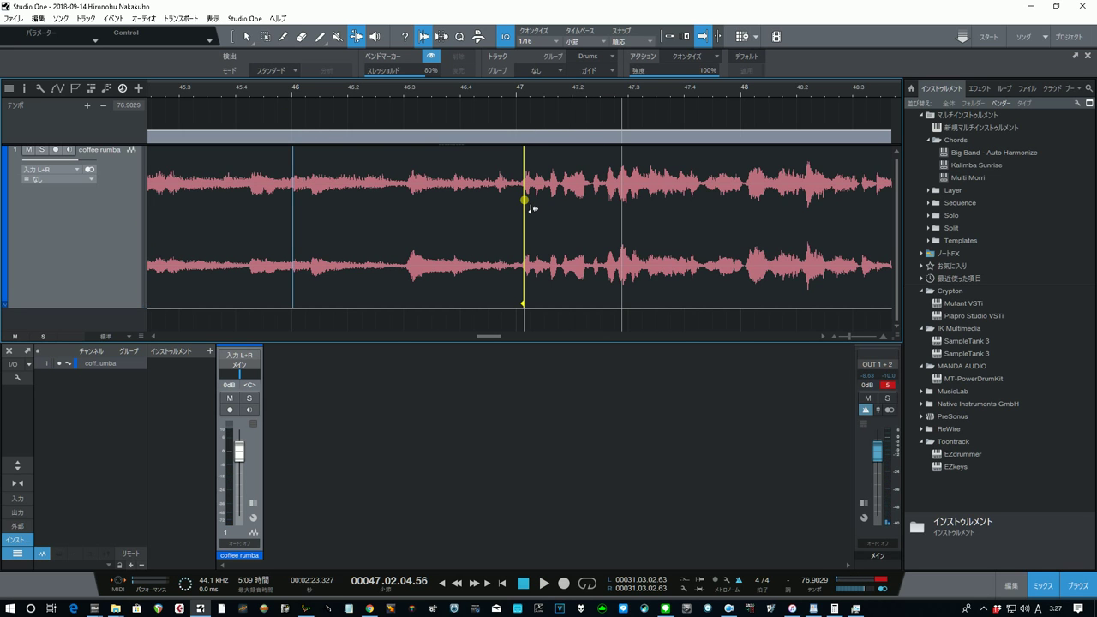
left_click_drag(530, 217, 523, 225)
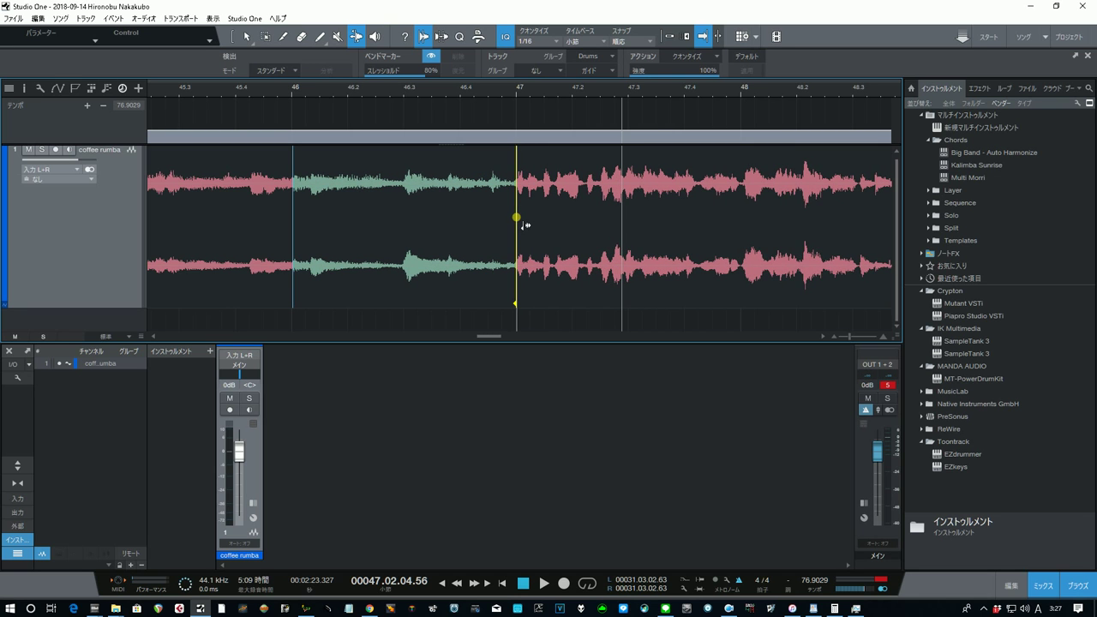
Step: Audition from after beat 46.2 past bar 49 and pull the bend marker just after bar 49 back onto bar 49
left_click(353, 93)
key("space")
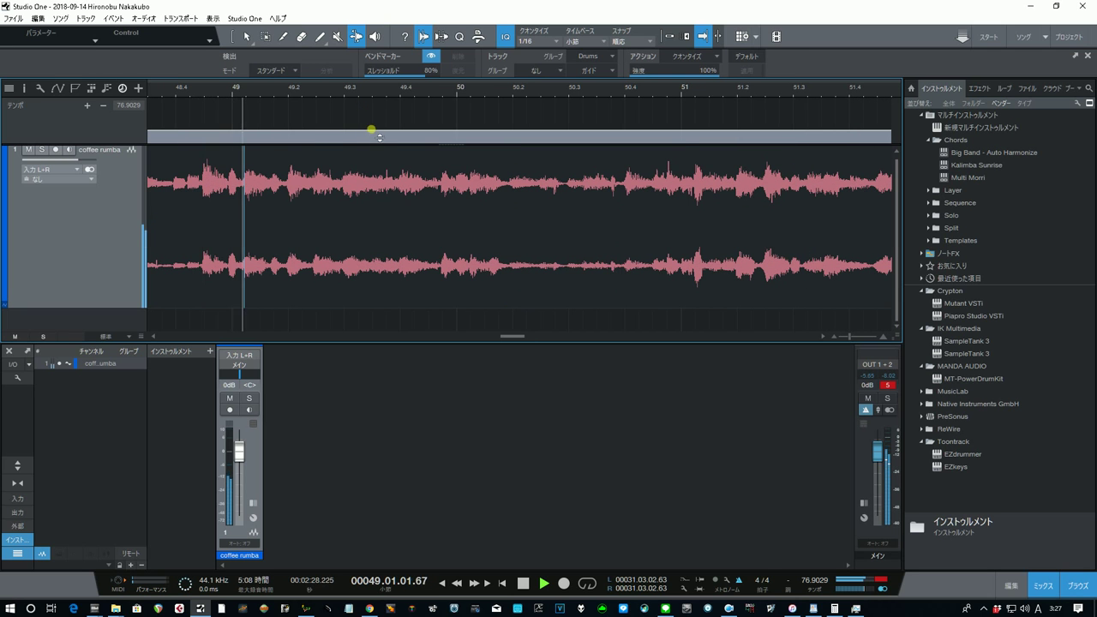
key("space")
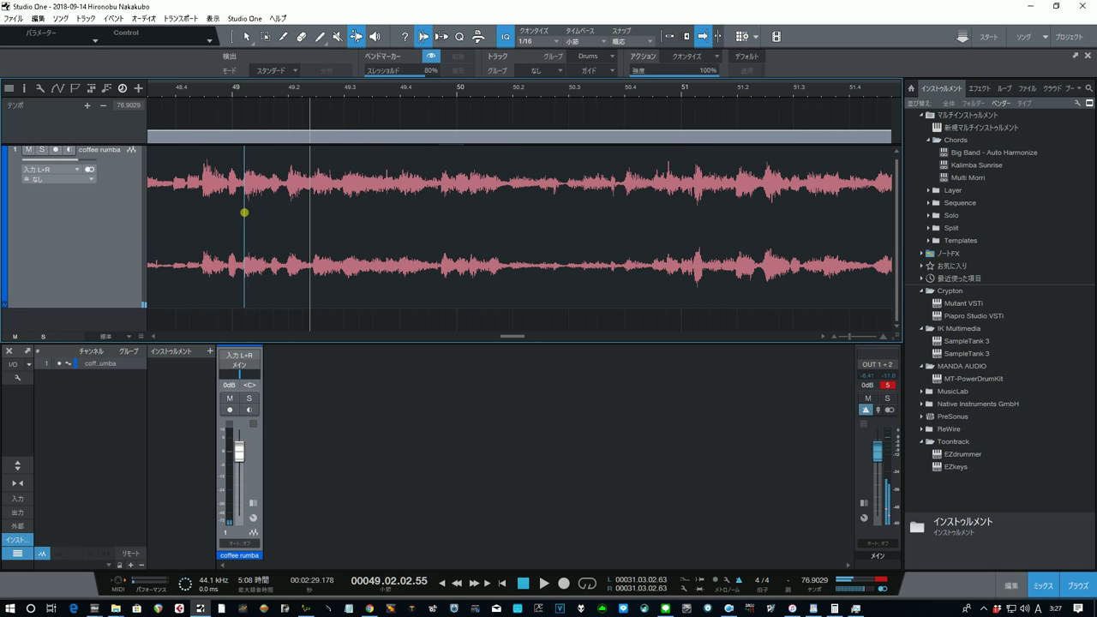
left_click_drag(252, 220, 242, 243)
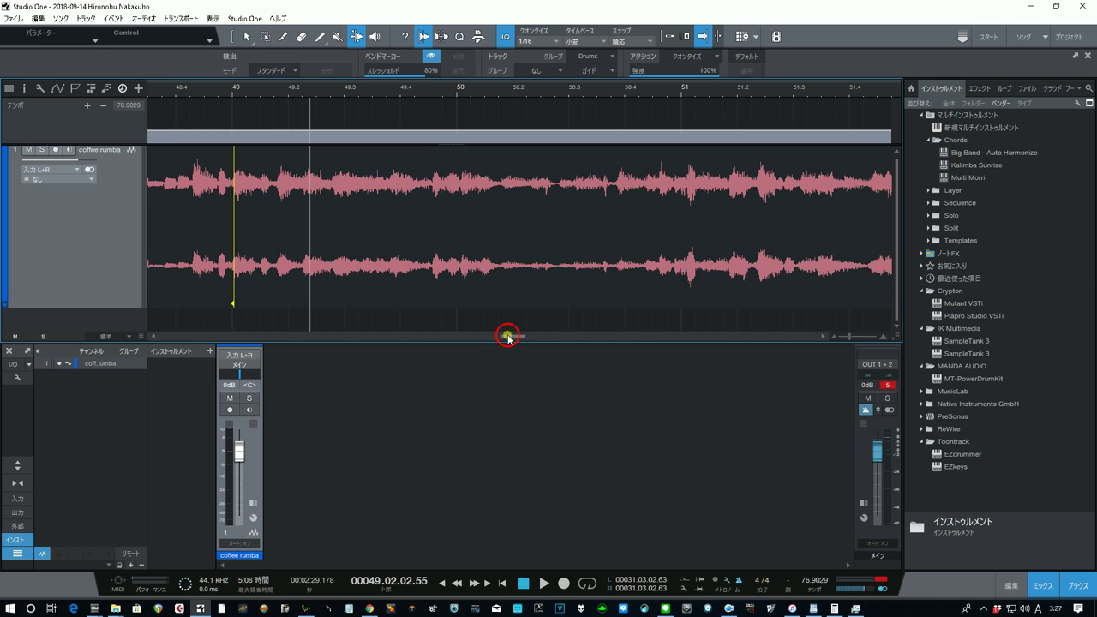
Step: Audition from before bar 47 past bar 52 and bend the attack just before bar 52 later onto the bar line
left_click_drag(508, 336, 481, 347)
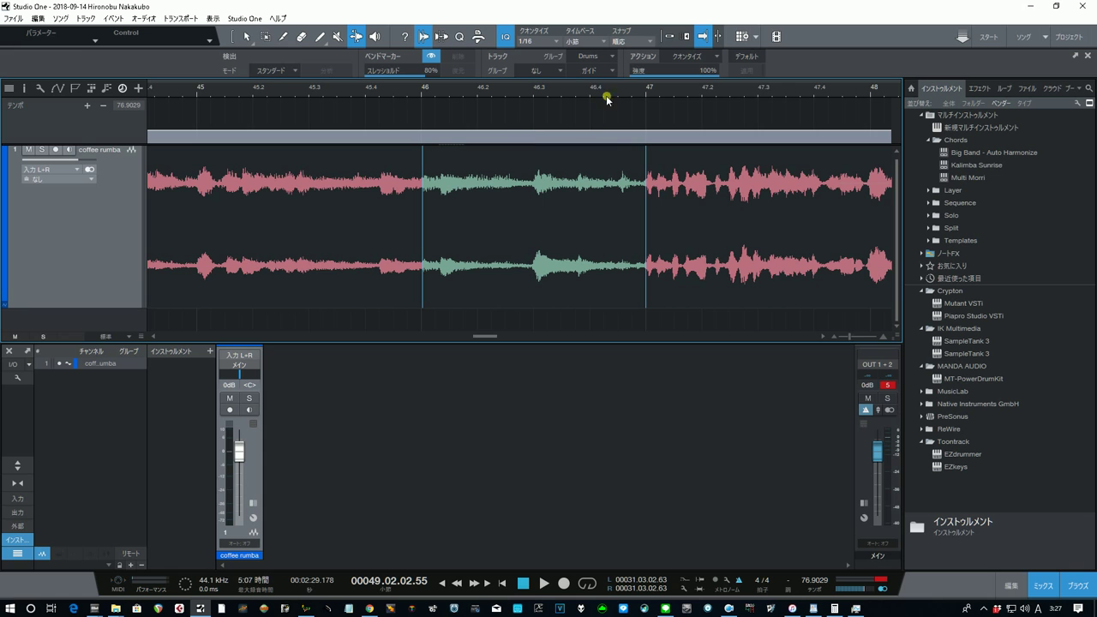
key("space")
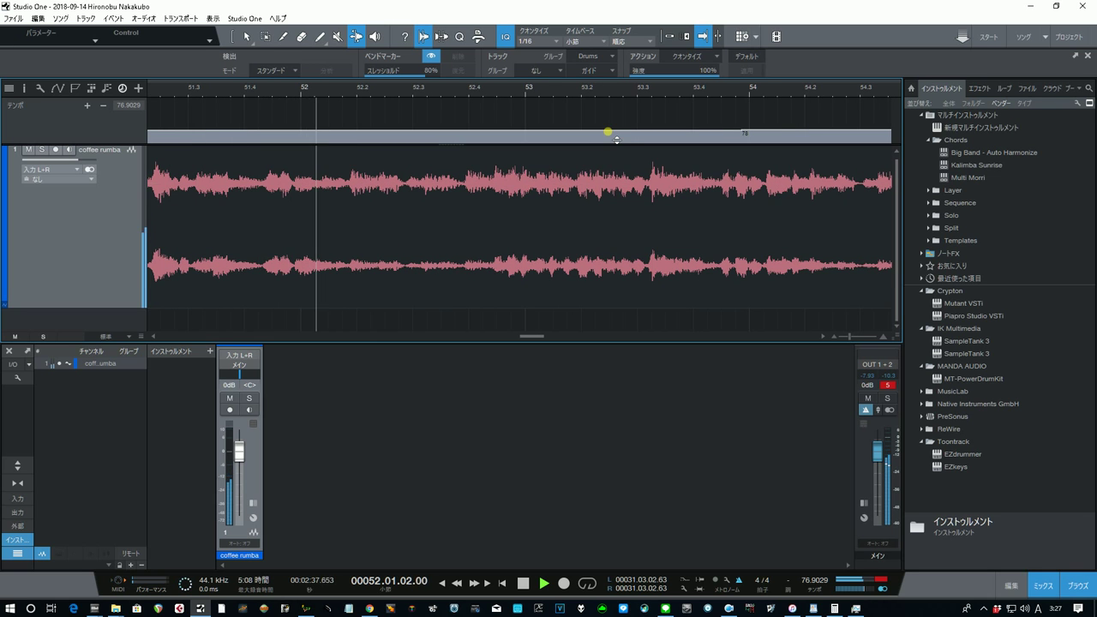
key("space")
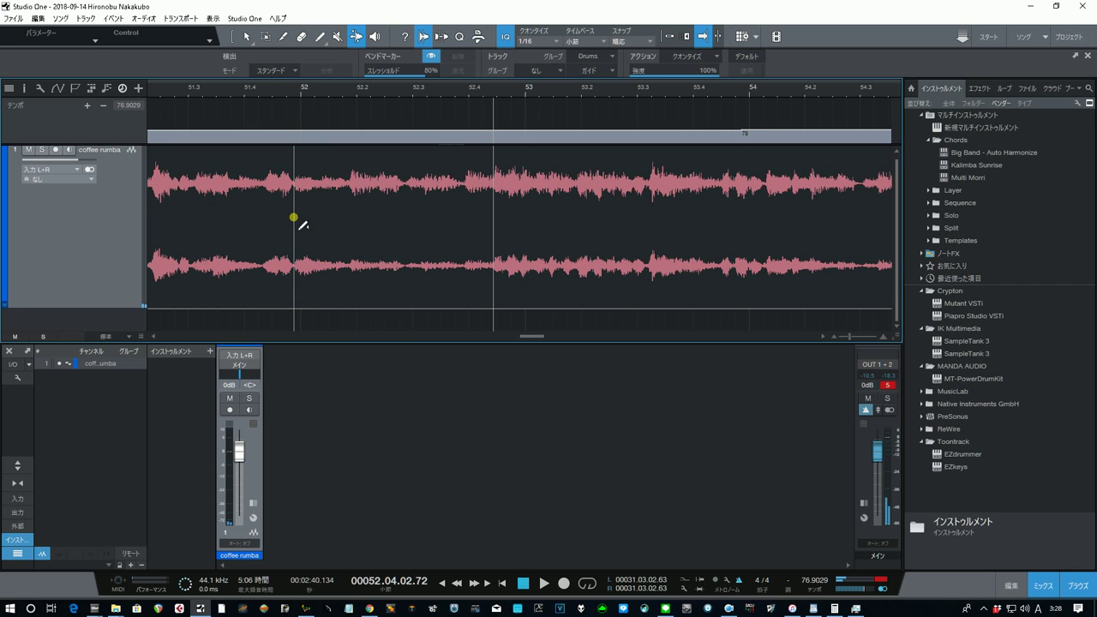
left_click_drag(303, 225, 310, 225)
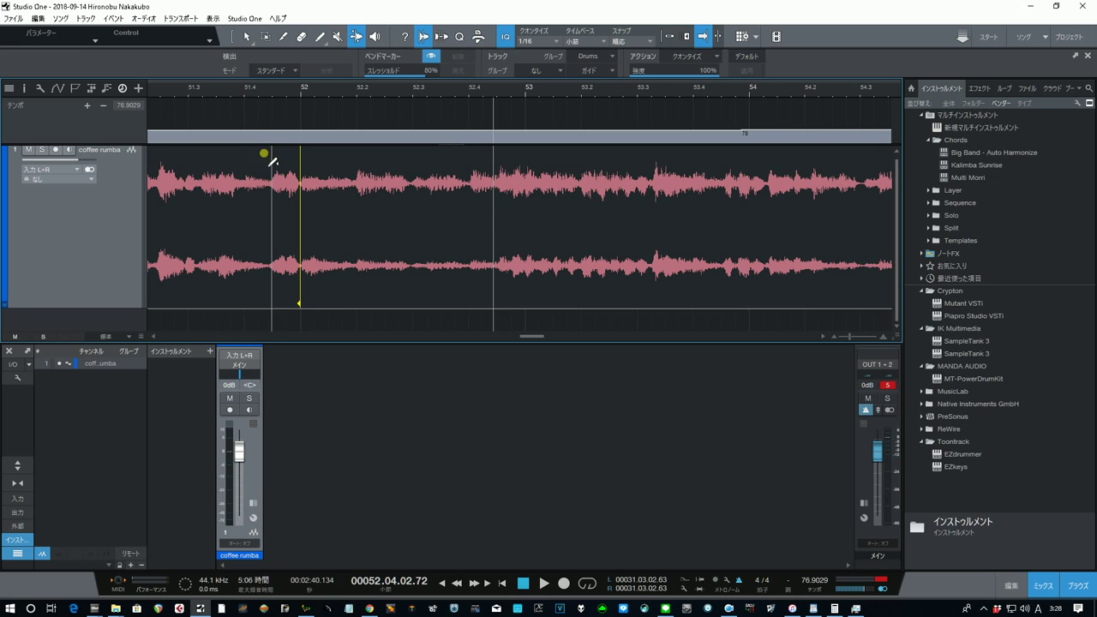
Step: Audition from before bar 52 past bar 55 and move the bend marker after bar 55 back onto bar 55
left_click(237, 90)
key("space")
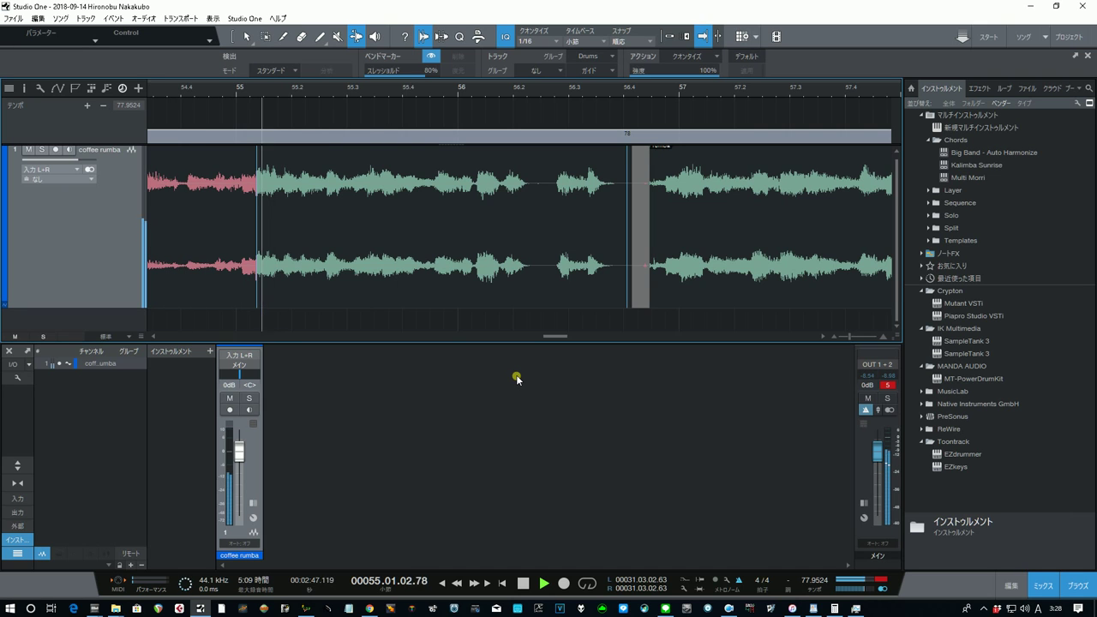
key("space")
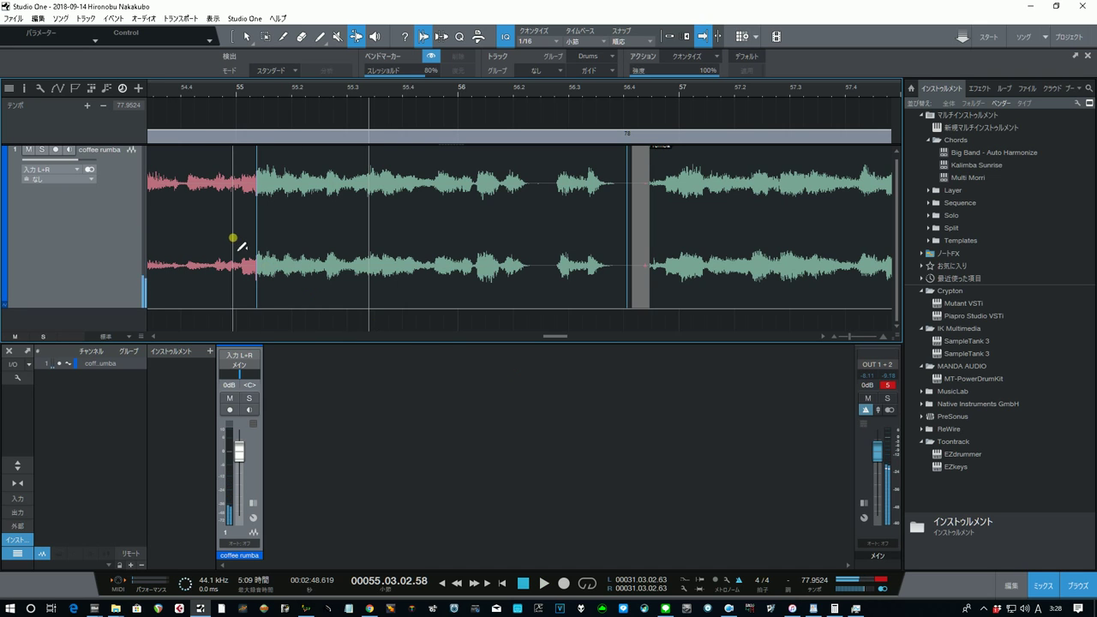
left_click_drag(266, 242, 245, 256)
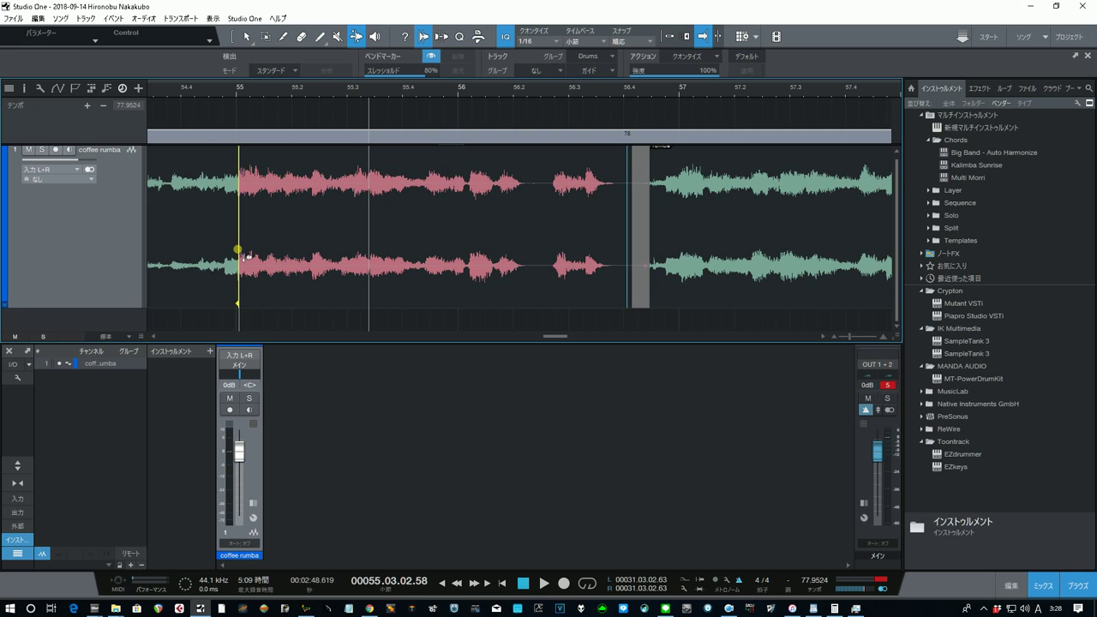
Step: Audition from before bar 55 and move the bend marker near beat 56.4 earlier, between beats 56.3 and 56.4
left_click(173, 89)
key("space")
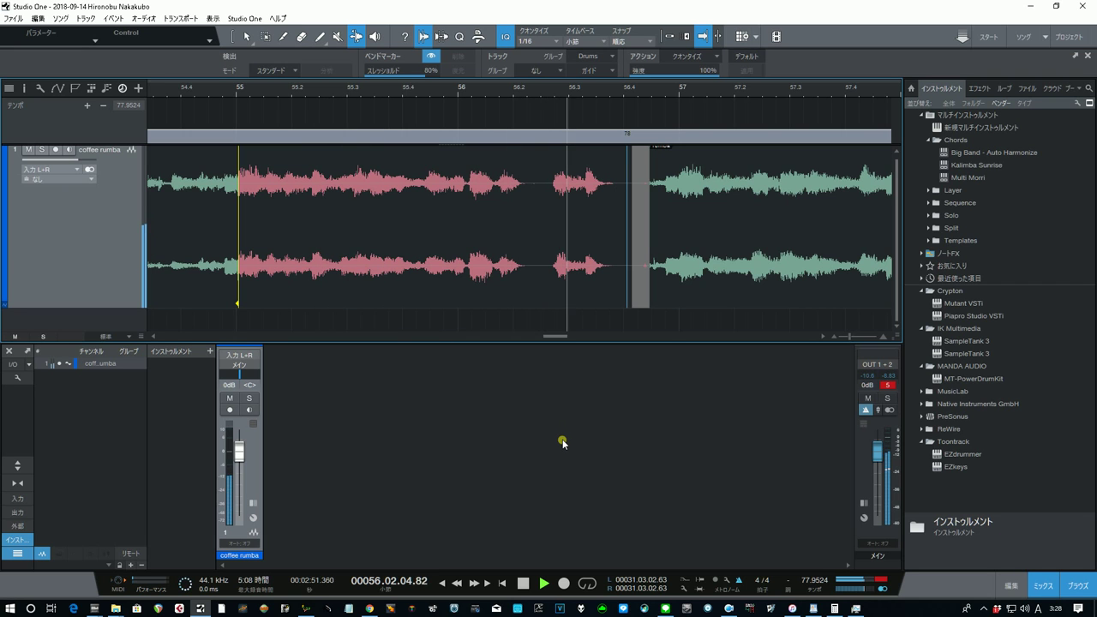
key("space")
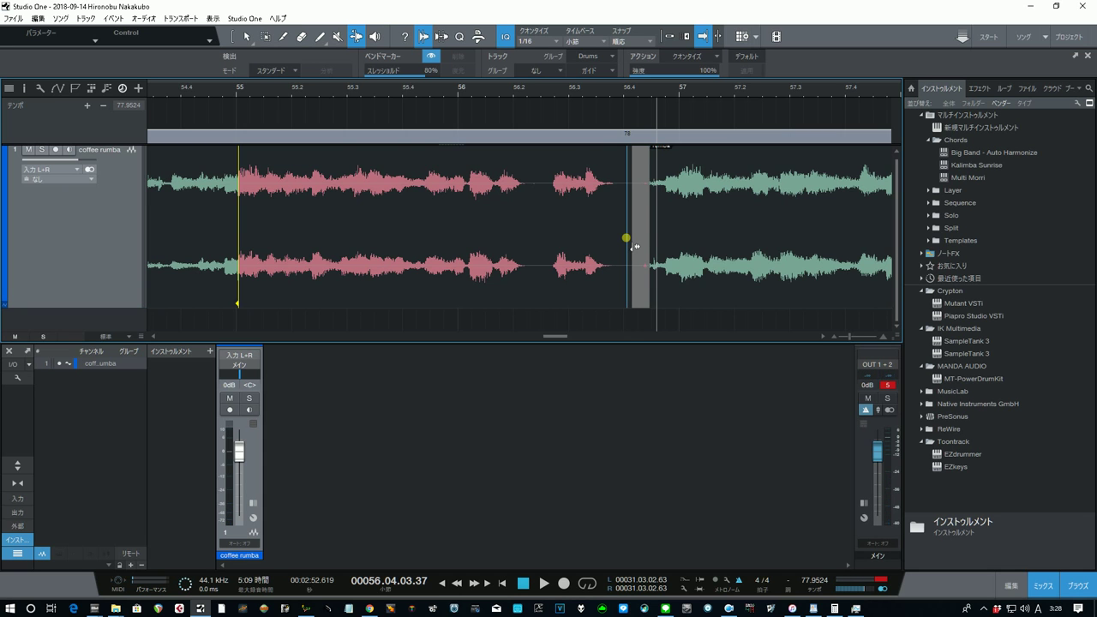
left_click_drag(635, 247, 617, 270)
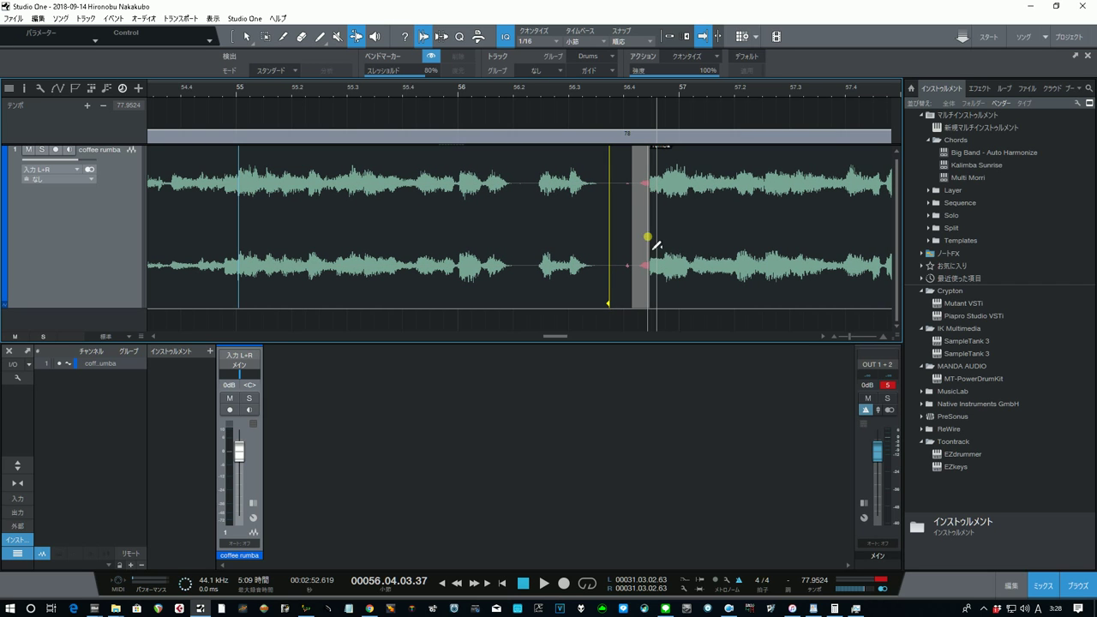
Step: Audition from just before bar 56 and extend the start of the following event earlier to close the gap after beat 56.4
left_click(441, 90)
key("space")
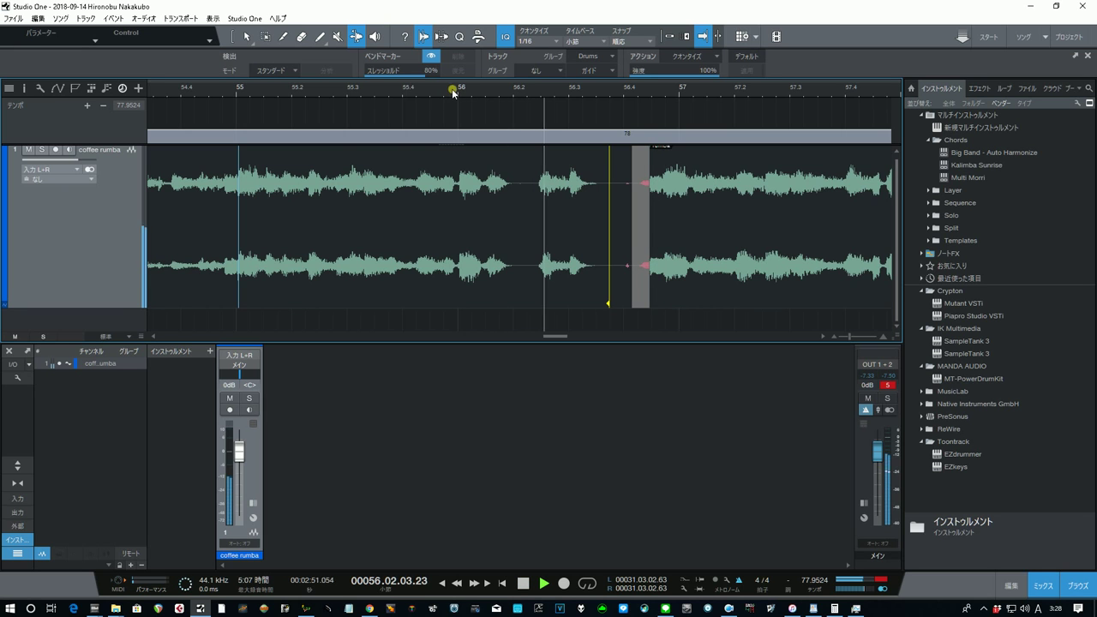
key("space")
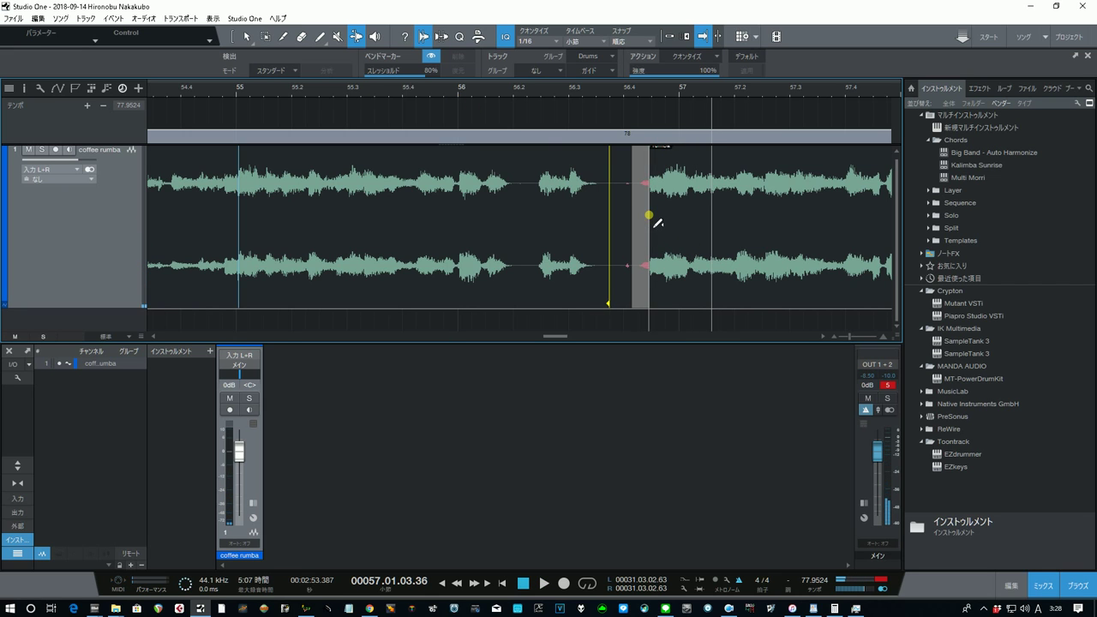
left_click(249, 36)
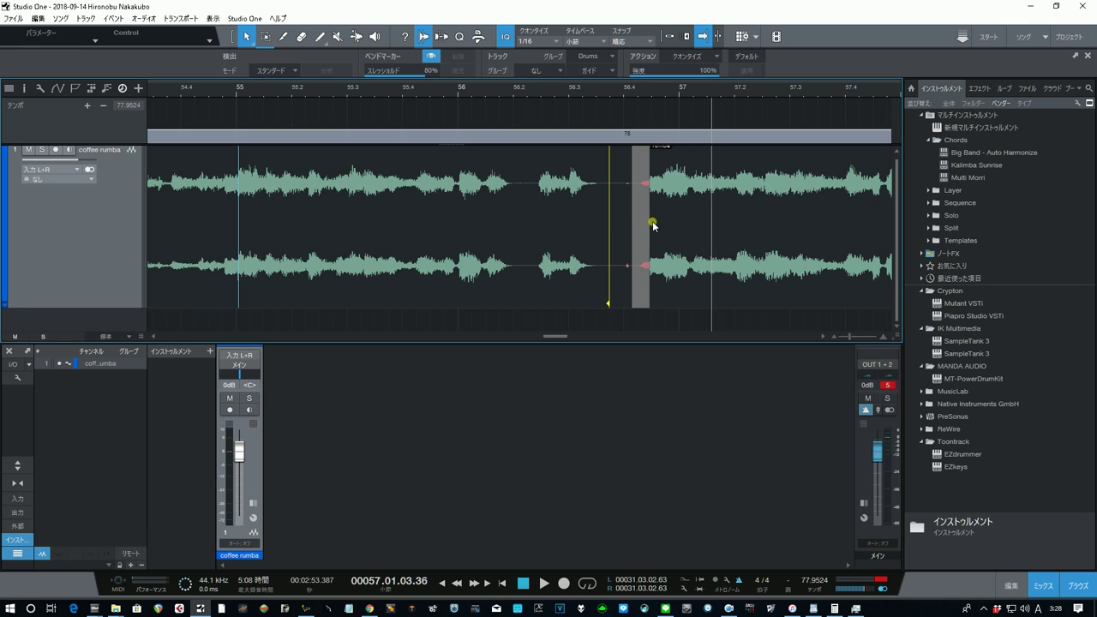
left_click_drag(658, 235, 627, 262)
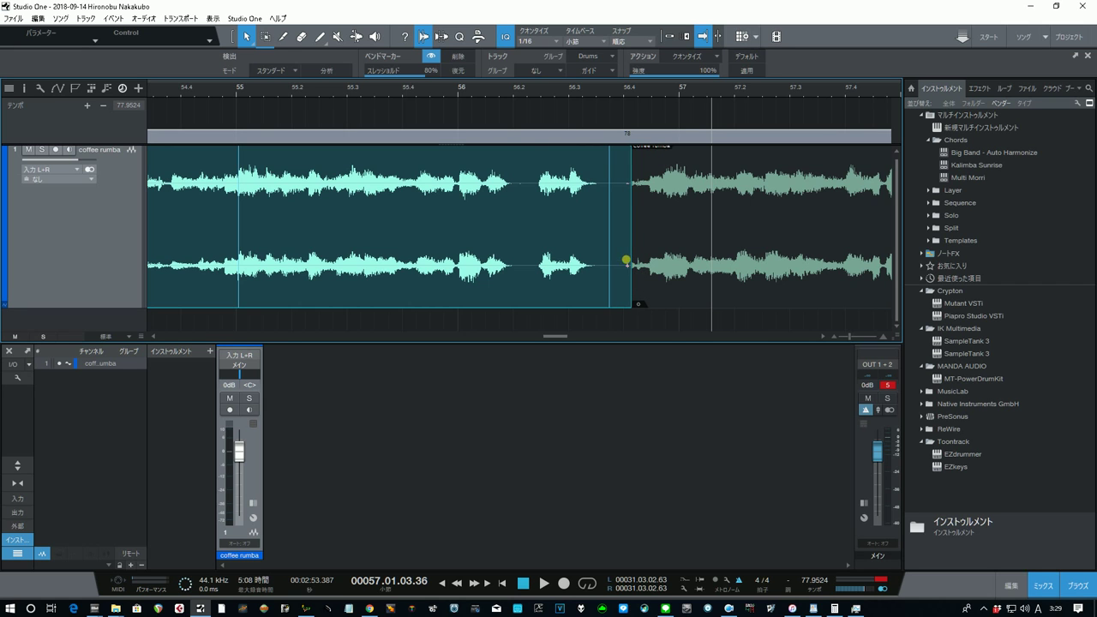
Step: Audition the transition into bar 57 from several start points and move the last event slightly later towards bar 57
left_click(576, 137)
key("space")
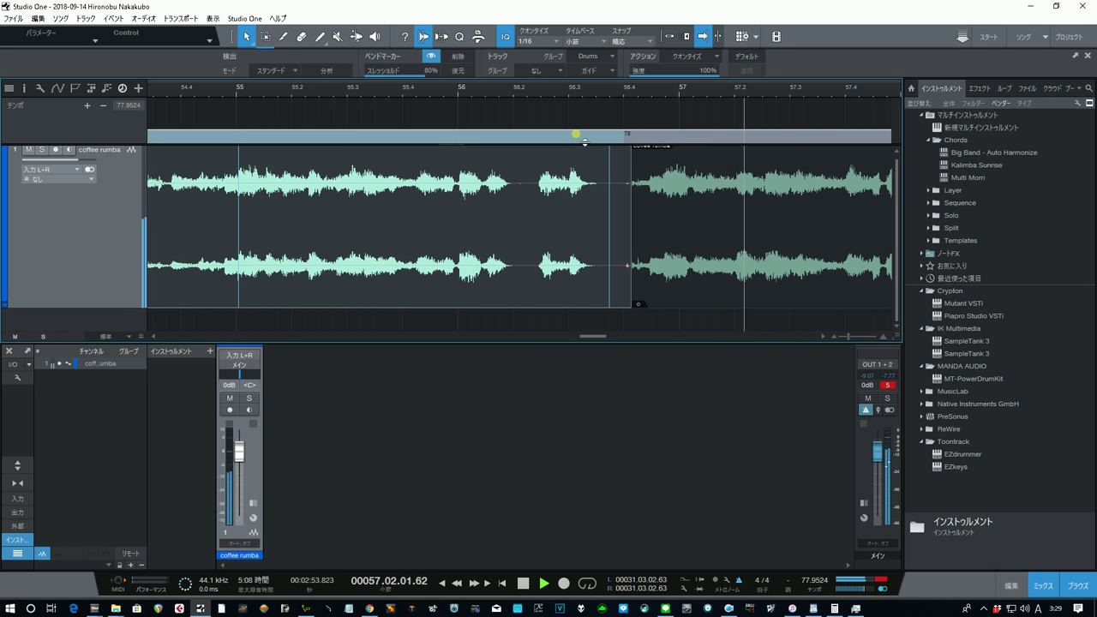
key("space")
left_click(471, 87)
key("space")
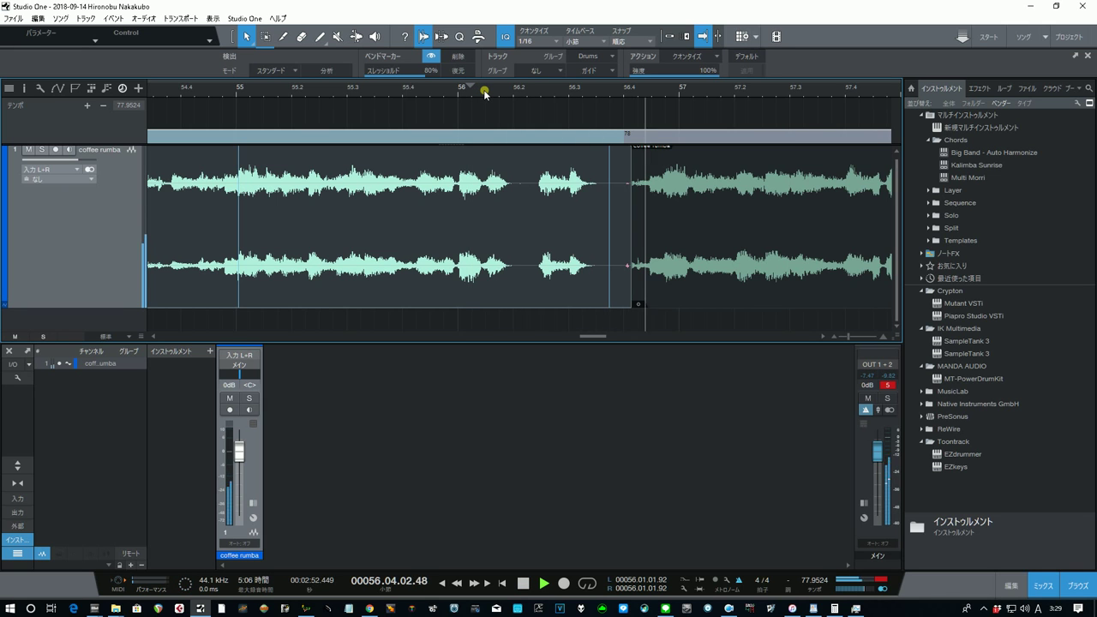
key("space")
left_click(567, 87)
key("space")
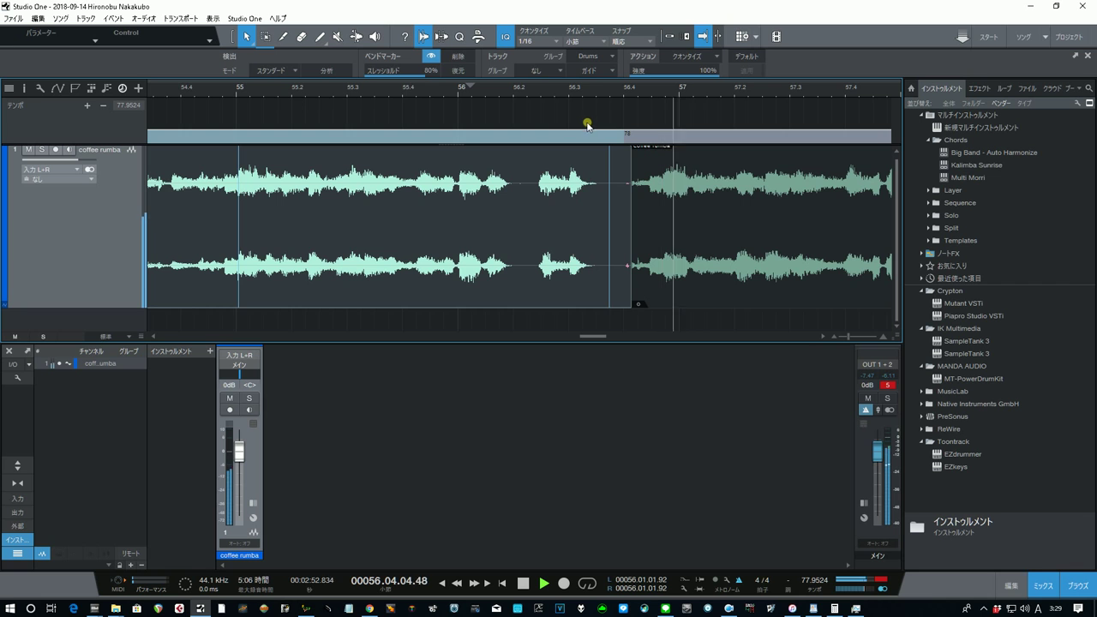
key("space")
left_click_drag(698, 228, 712, 232)
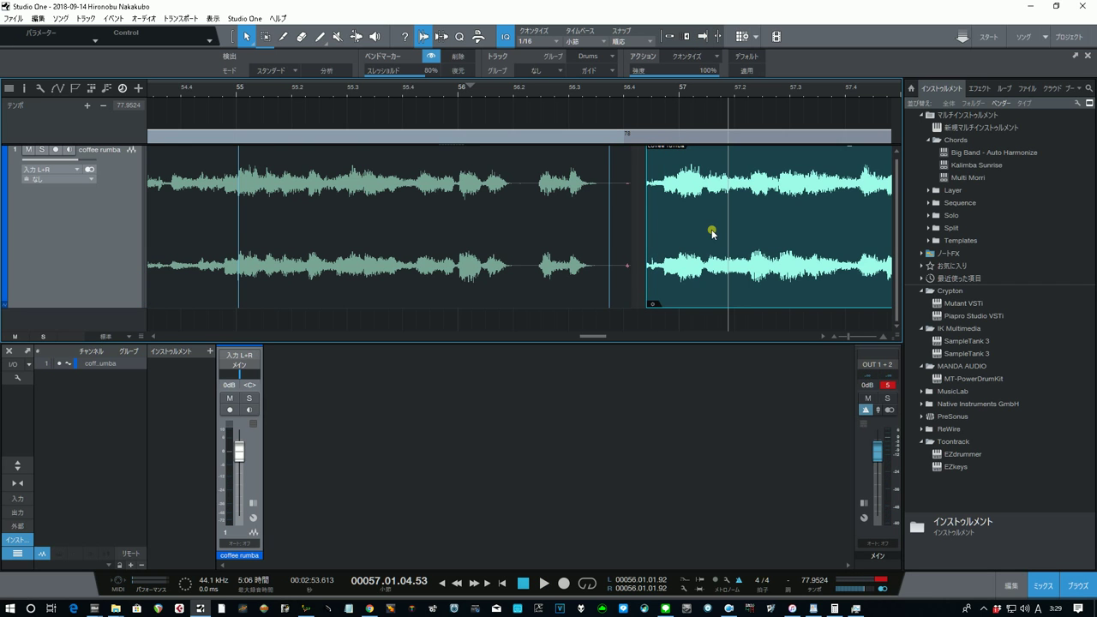
Step: Audition the moved event from just before beat 56.4 and trim the end of the preceding event slightly earlier
left_click(621, 89)
key("space")
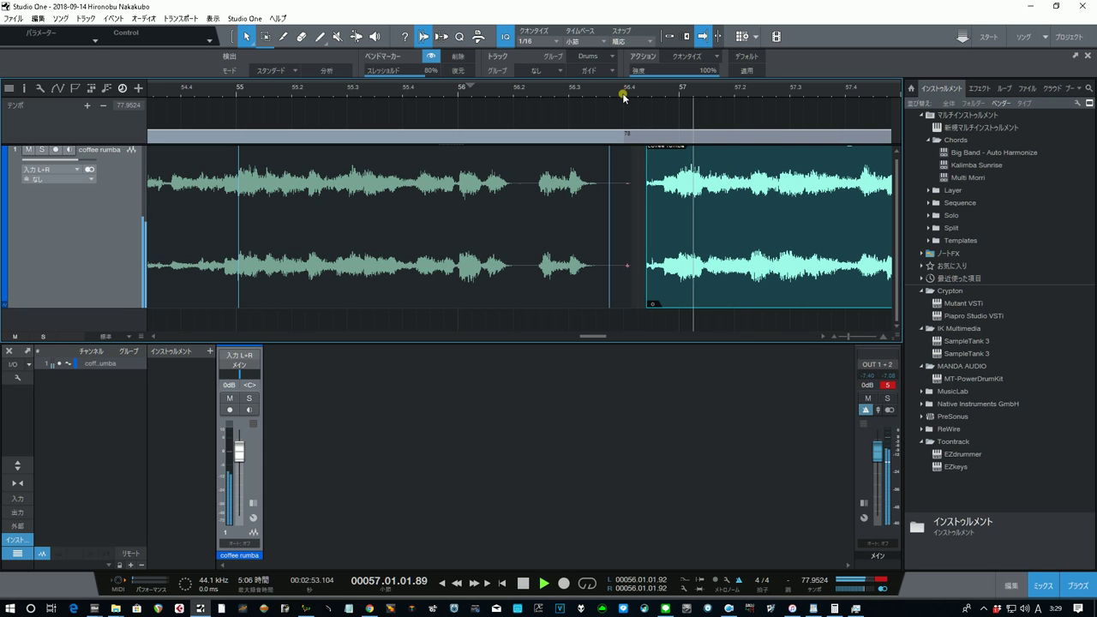
key("space")
left_click_drag(631, 249, 624, 255)
Step: Audition from between beats 56.3 and 56.4 through the end of the audio after beat 58.3
left_click(600, 89)
key("space")
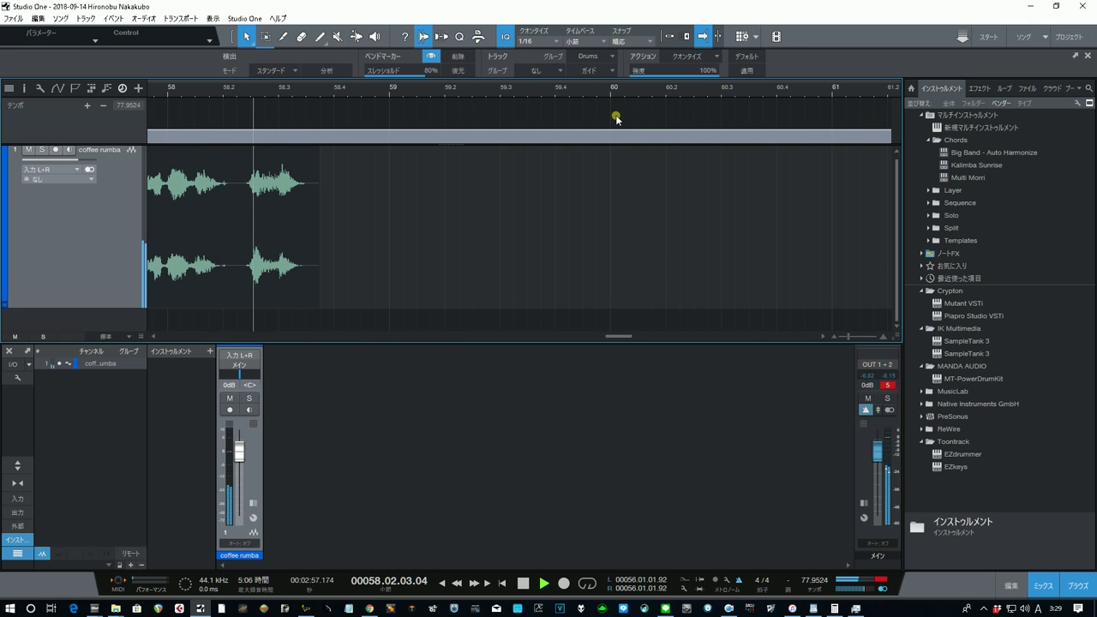
key("space")
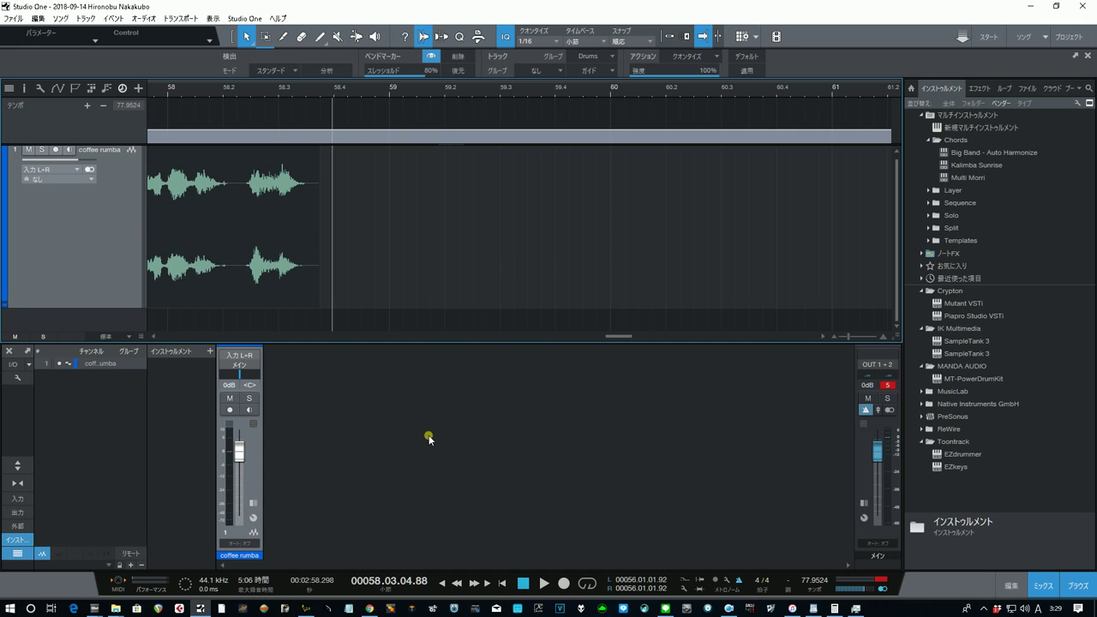
Step: Return to the start of the song and audition the track from bar 1 into bar 23
left_click(502, 584)
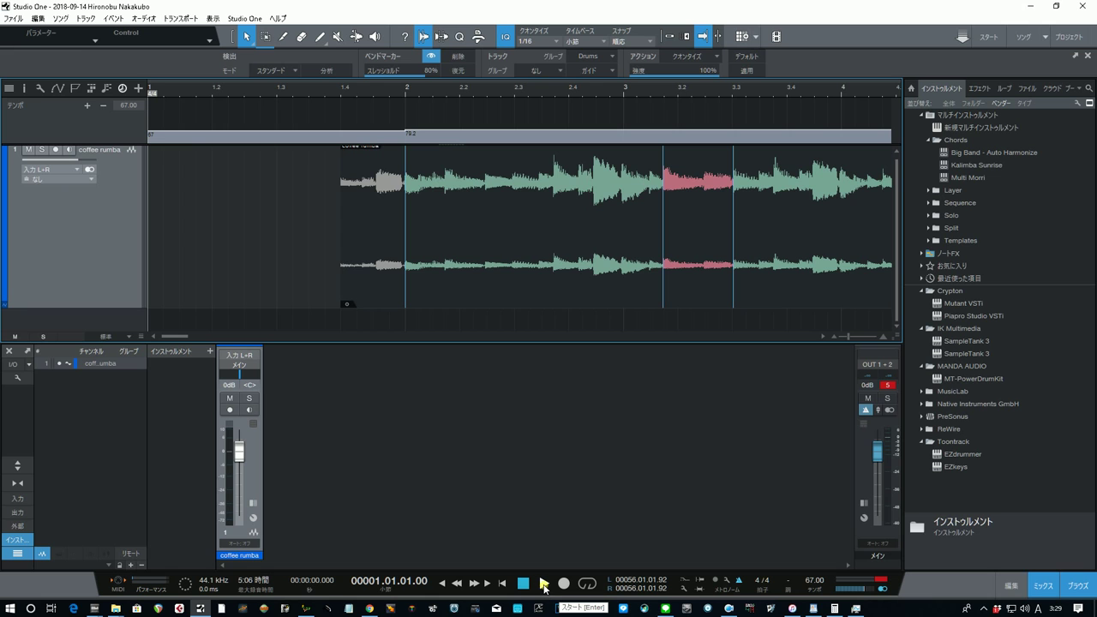
left_click(543, 585)
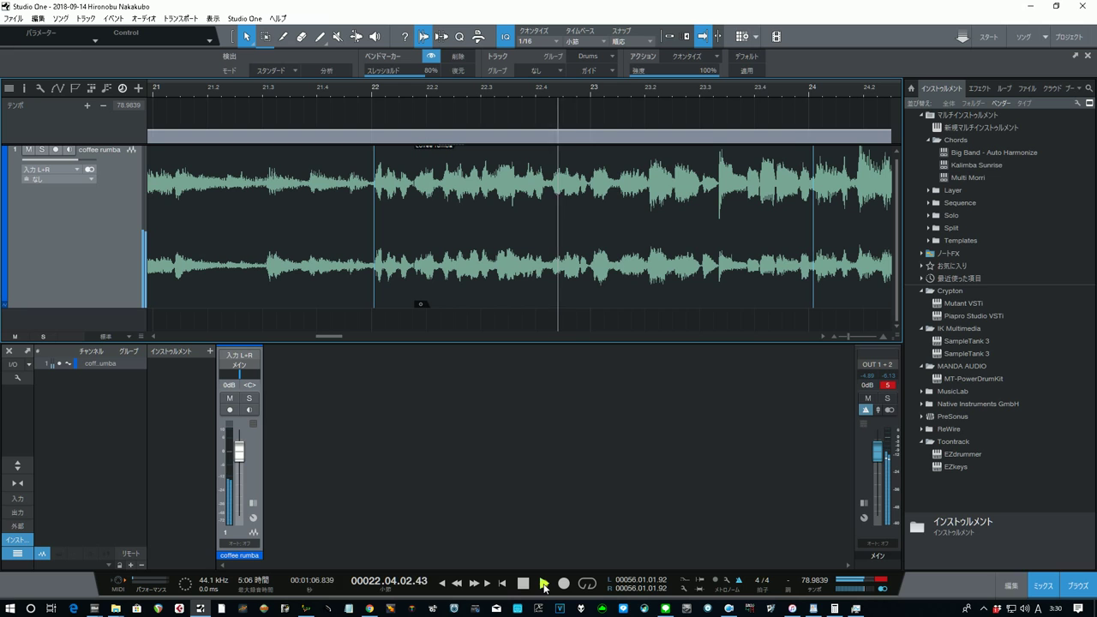
left_click(543, 587)
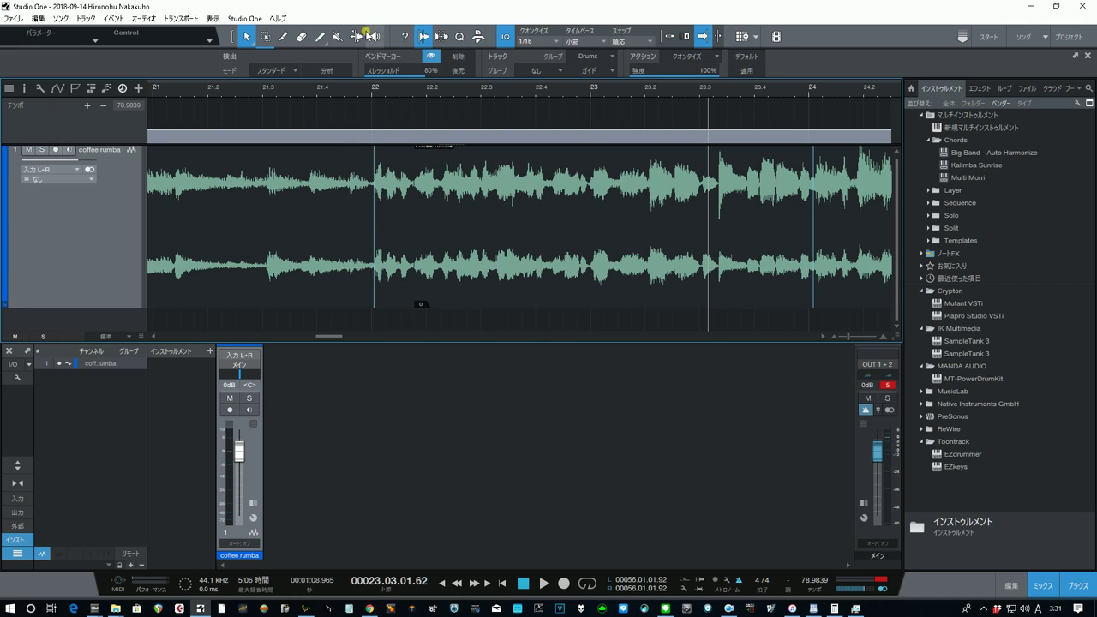
Step: With the Bend tool, nudge the marker at bar 22 slightly earlier and the marker near beat 20.3 slightly later
left_click(356, 35)
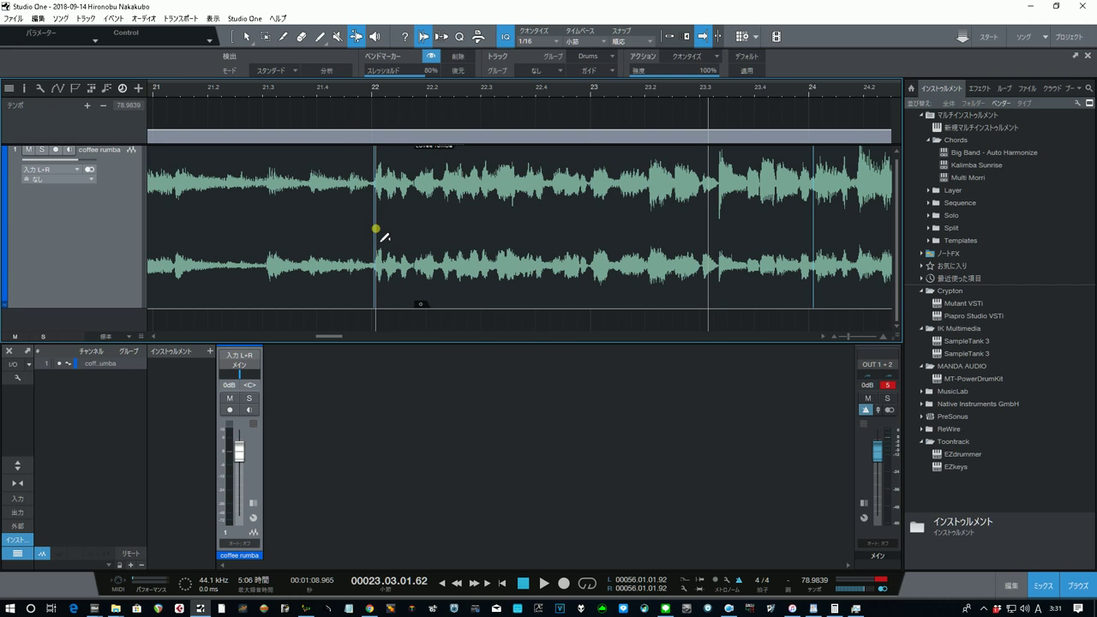
left_click_drag(375, 229, 374, 232)
left_click_drag(326, 339, 322, 341)
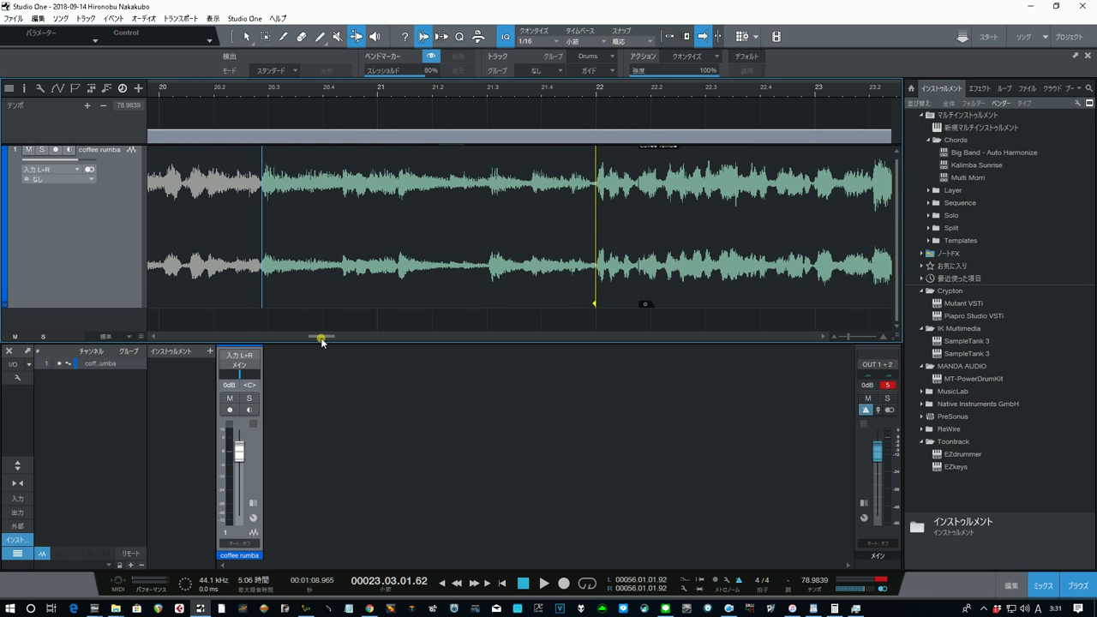
left_click_drag(321, 340, 322, 340)
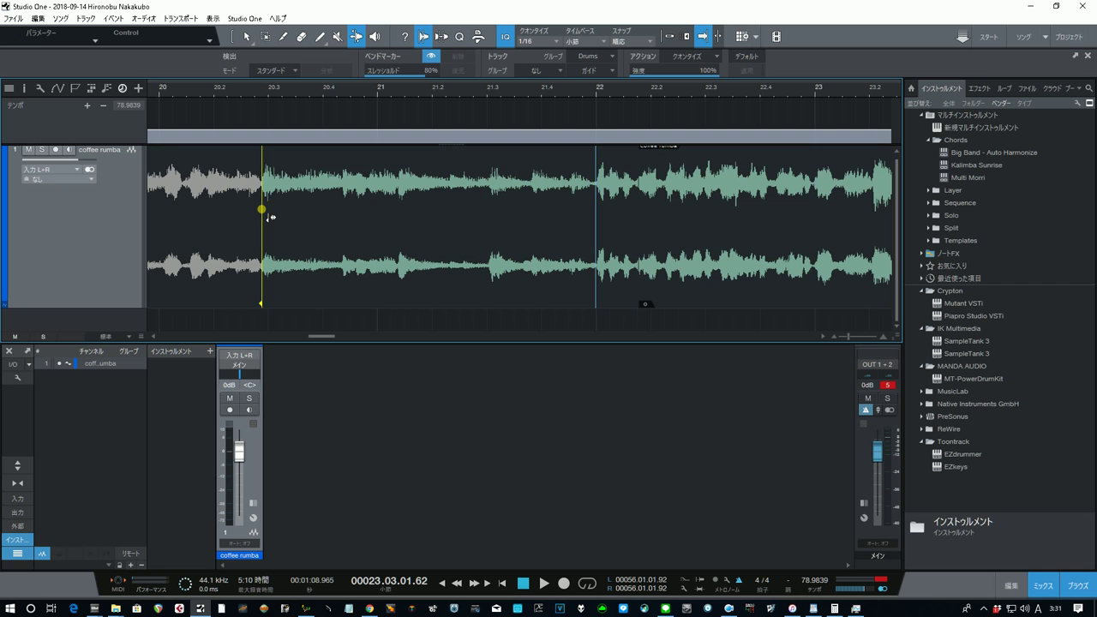
left_click_drag(270, 216, 270, 219)
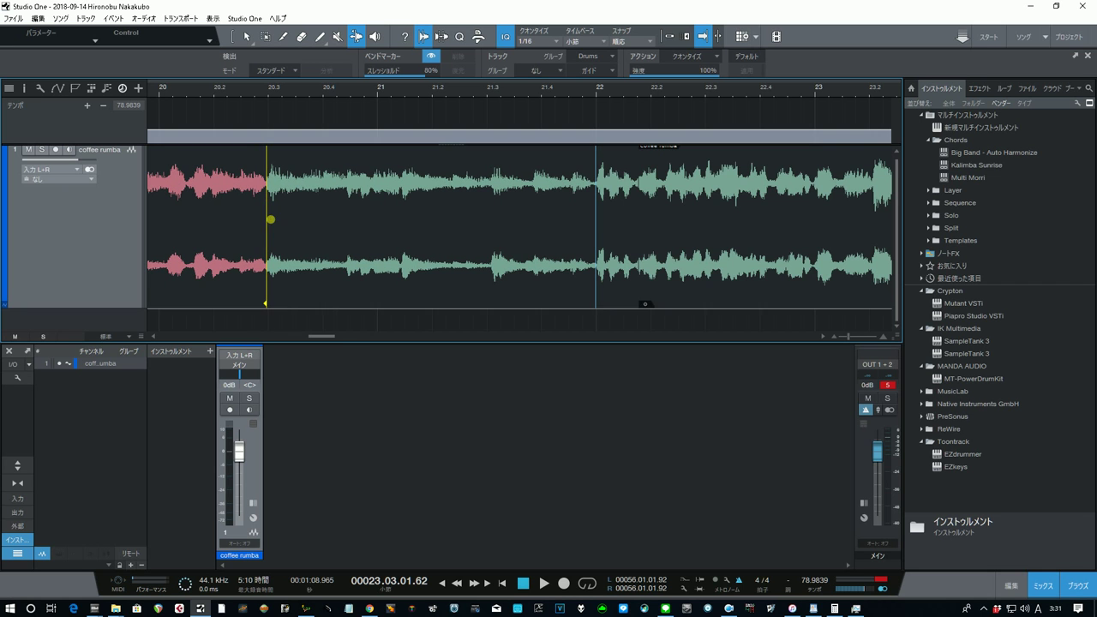
Step: Audition the bend edits from just before bar 18, and again from between beats 19.2 and 19.3 into bar 21
left_click_drag(327, 341, 311, 343)
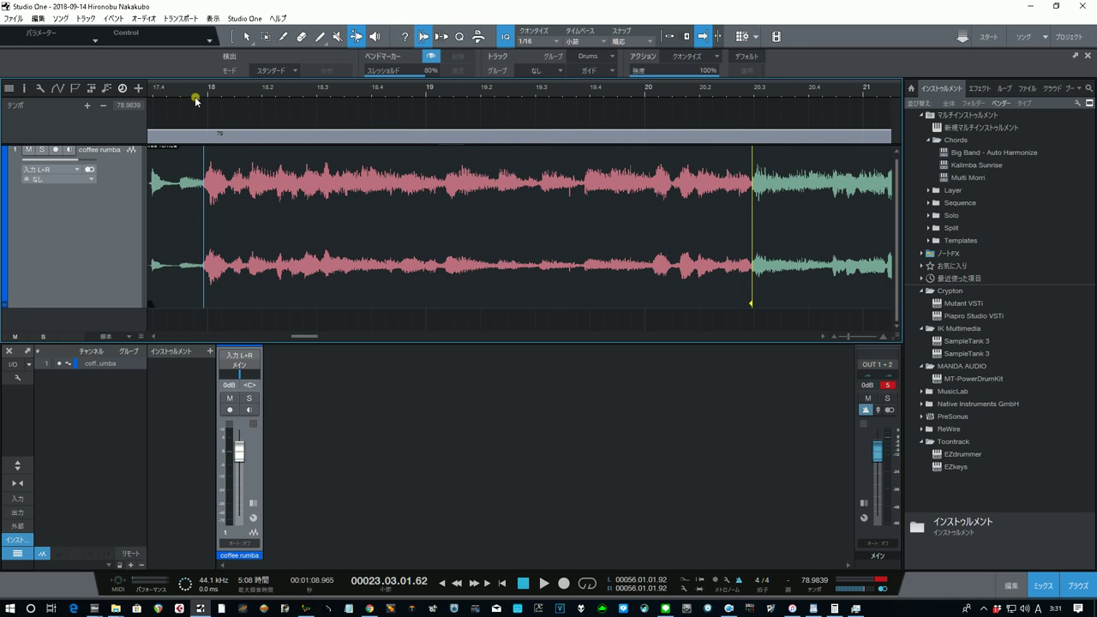
key("space")
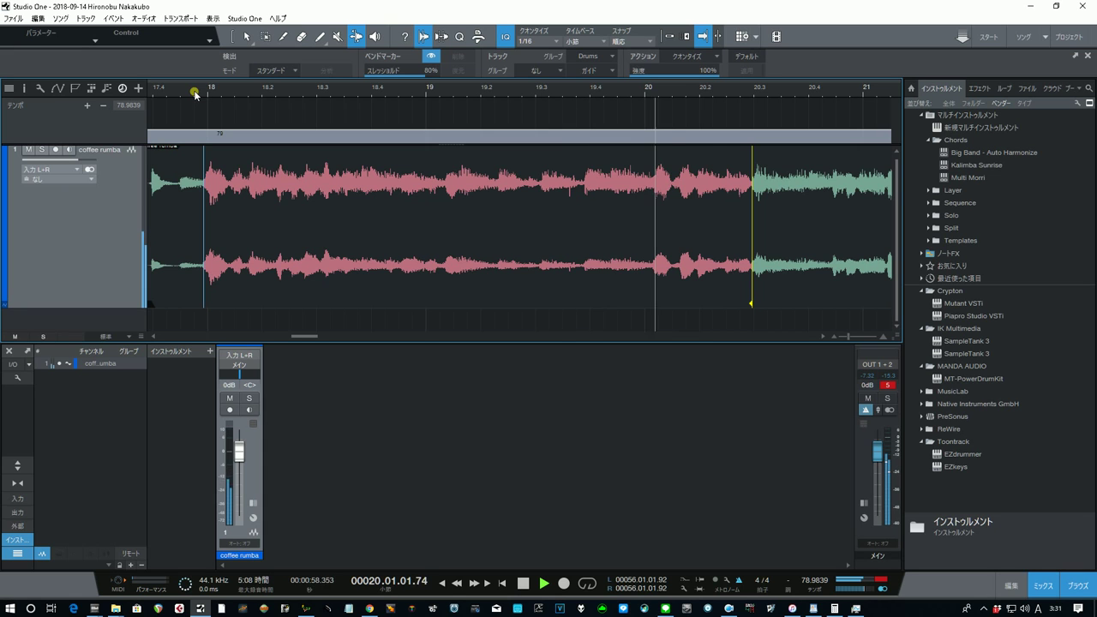
key("space")
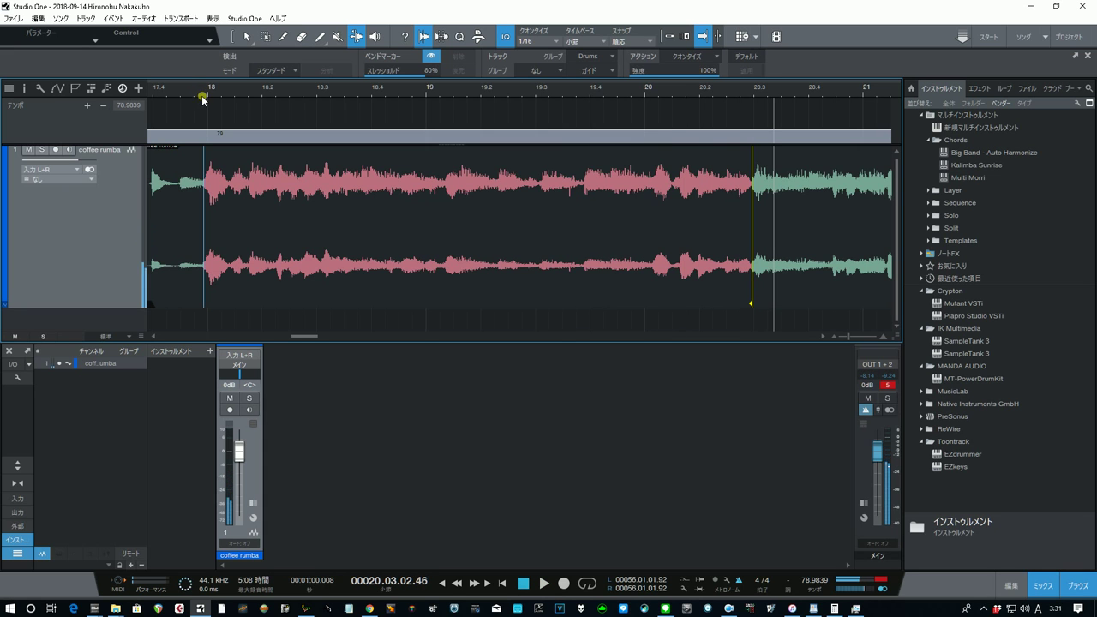
left_click(515, 87)
key("space")
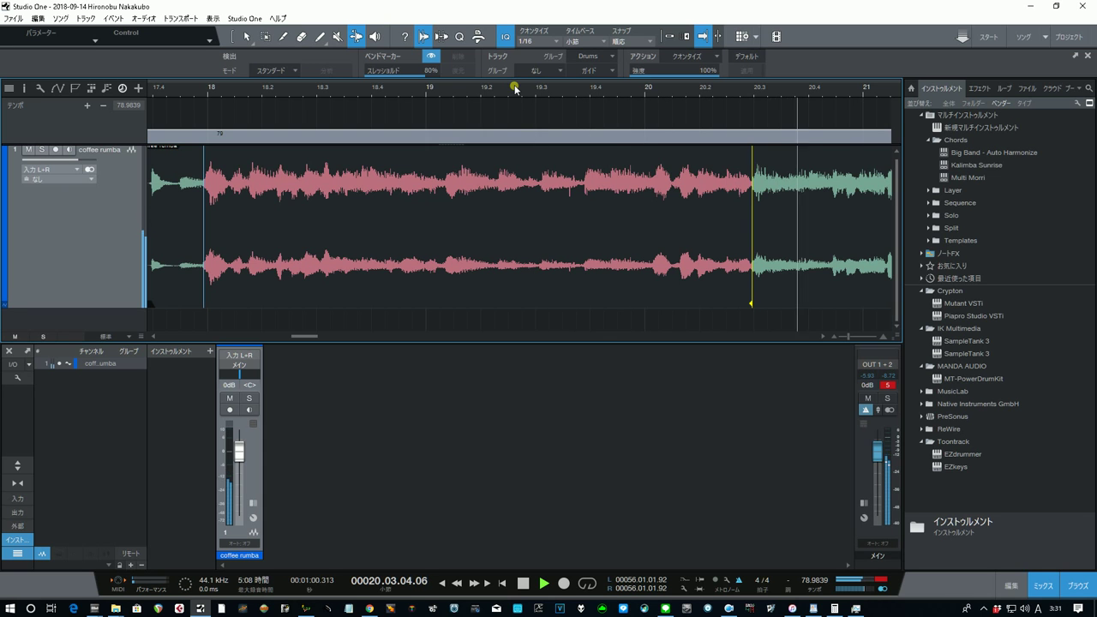
key("space")
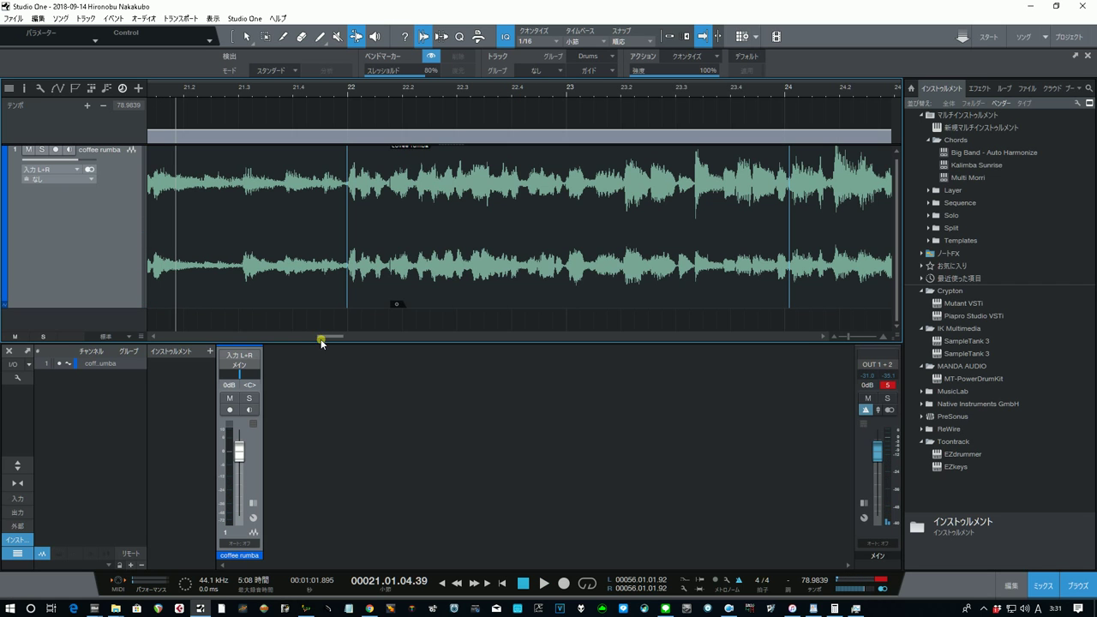
Step: Move the bend marker near beat 20.3 slightly earlier, and add a marker just after bar 20, pulling it back onto the bar line
left_click_drag(328, 335, 316, 340)
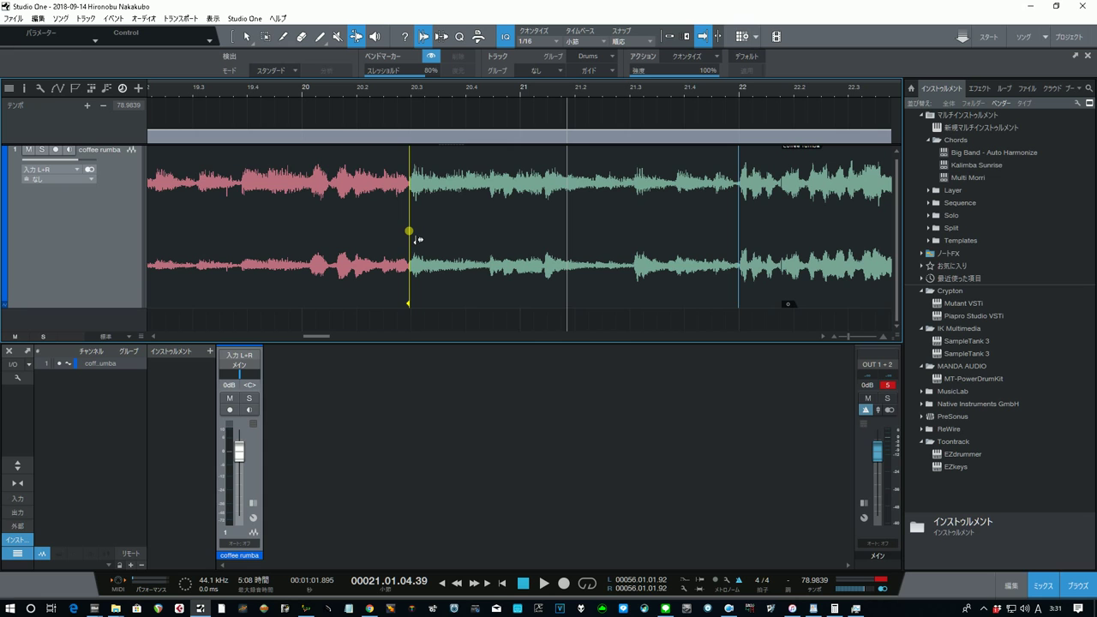
left_click_drag(418, 243, 415, 249)
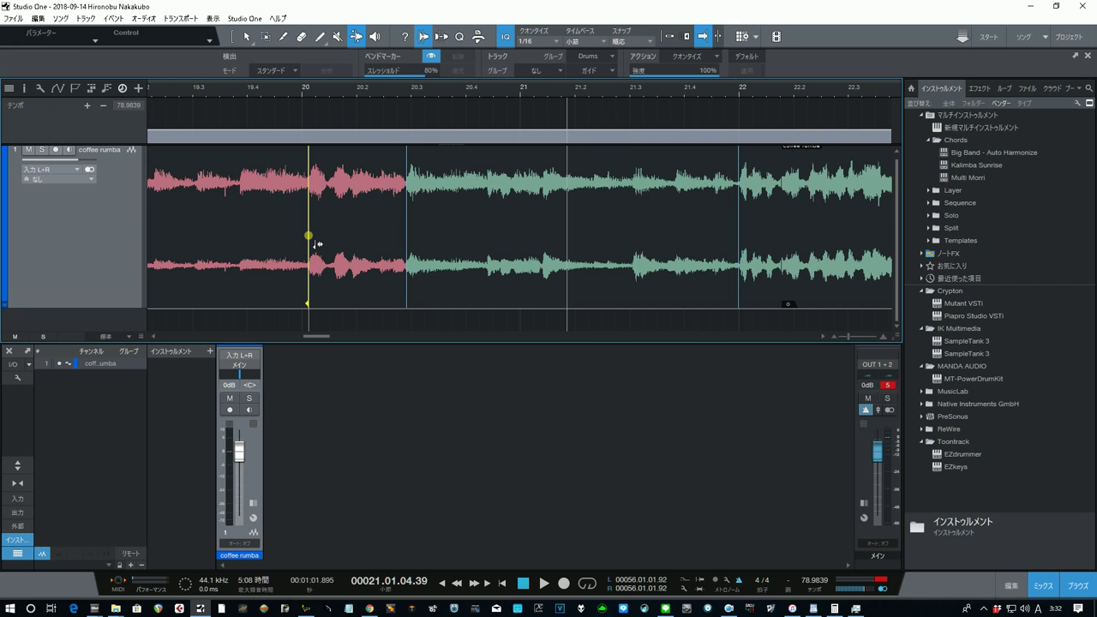
left_click_drag(315, 245, 312, 249)
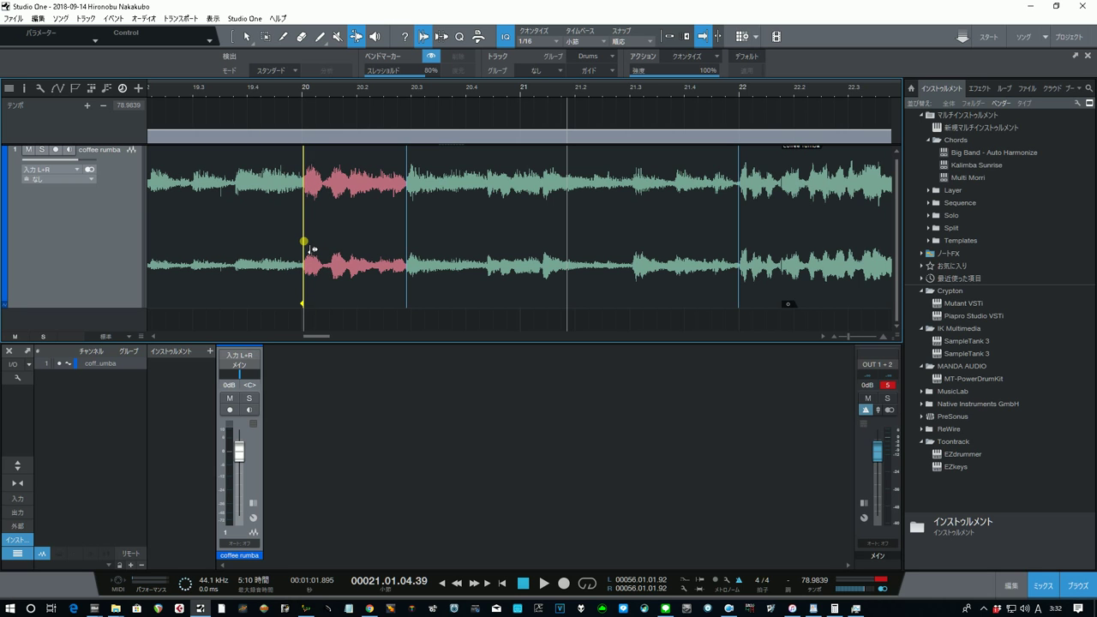
Step: Audition the track from just before bar 18 into bar 53, checking the audio against the tempo grid
left_click_drag(307, 336, 294, 344)
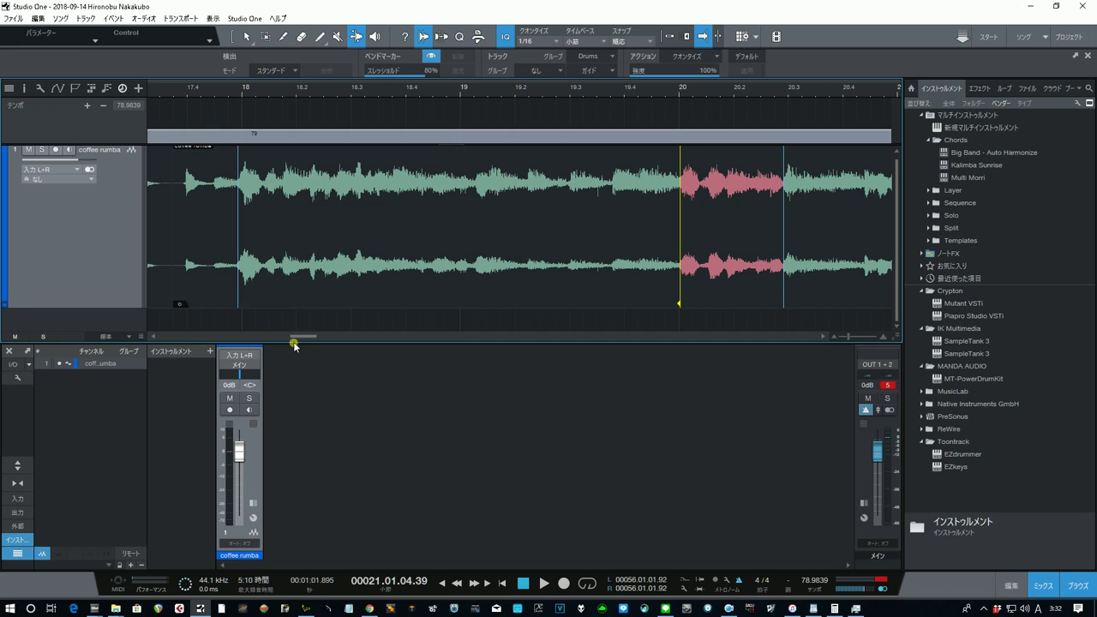
left_click(236, 86)
key("space")
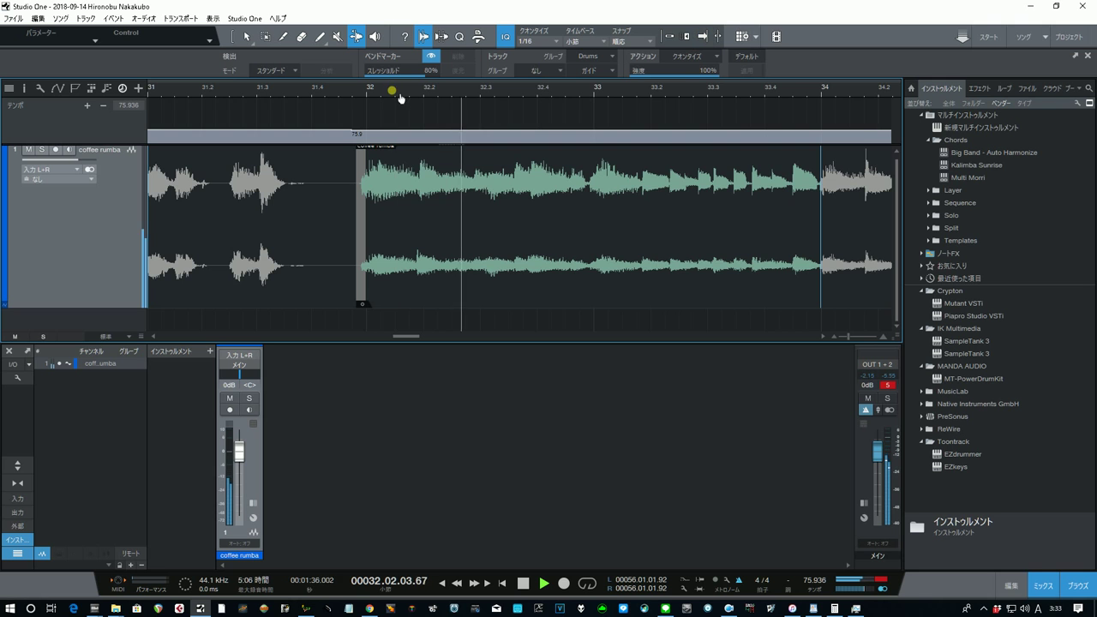
left_click_drag(392, 89, 397, 57)
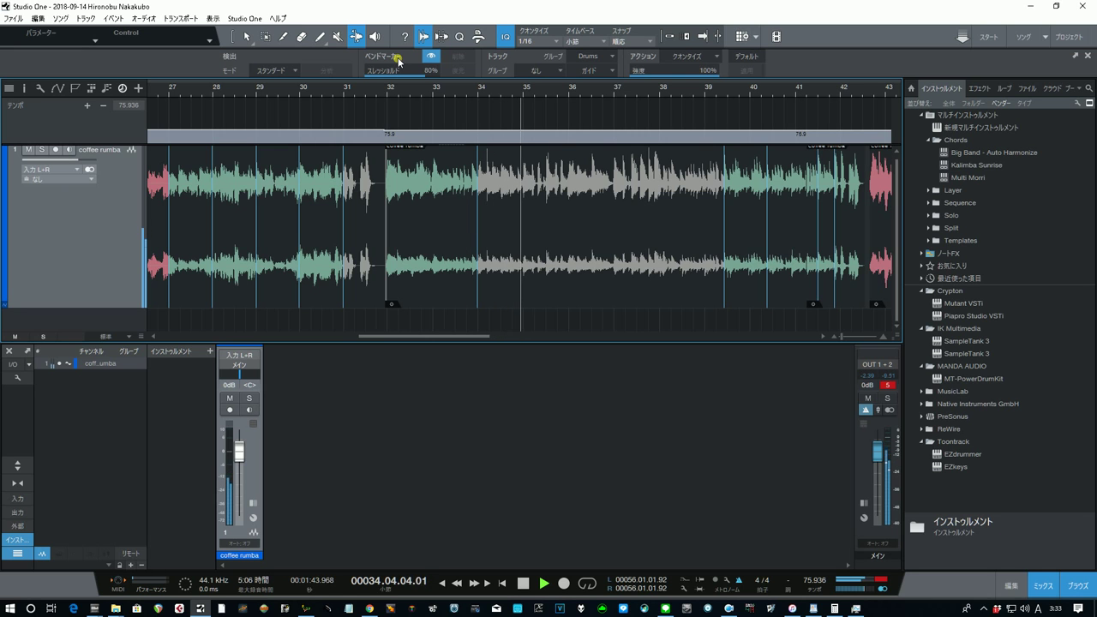
left_click_drag(400, 88, 406, 77)
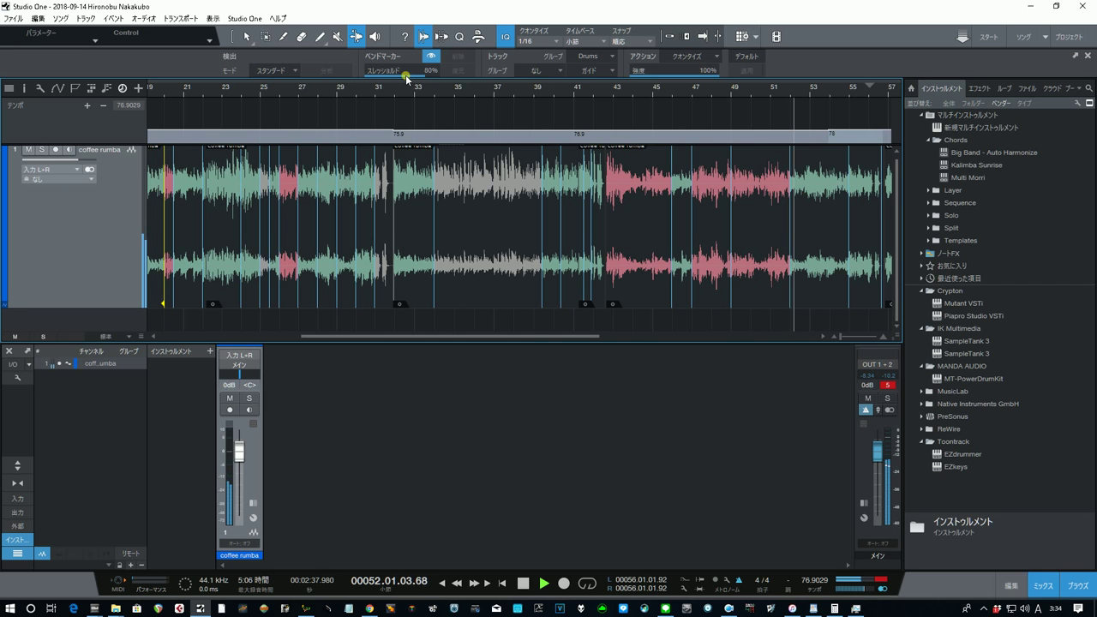
left_click(758, 89)
scroll(758, 89, "up", 5)
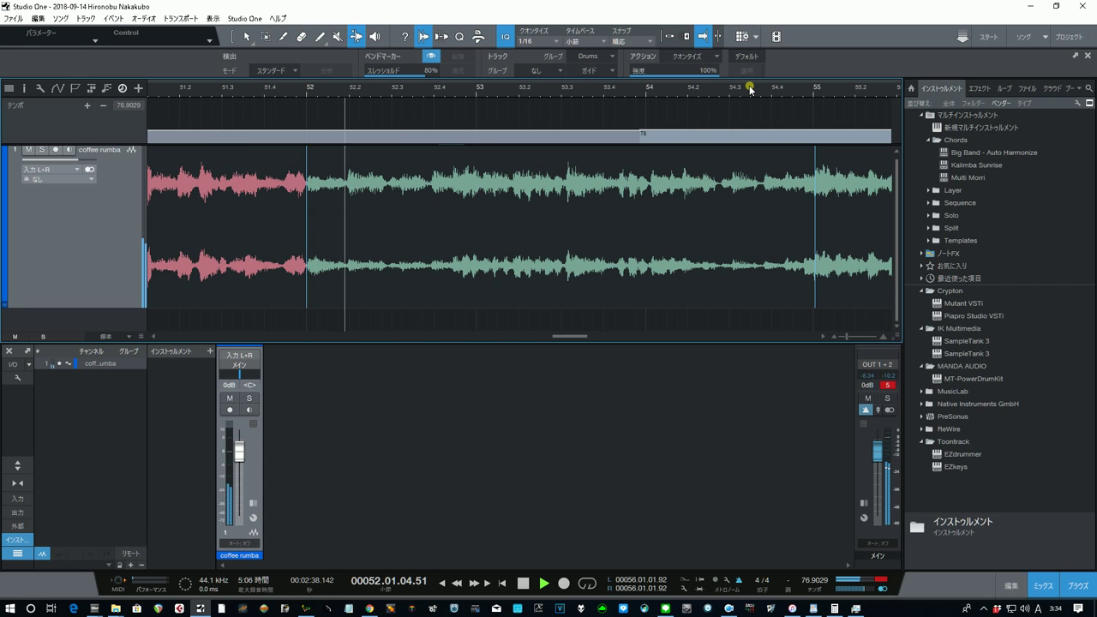
left_click_drag(306, 96, 310, 71)
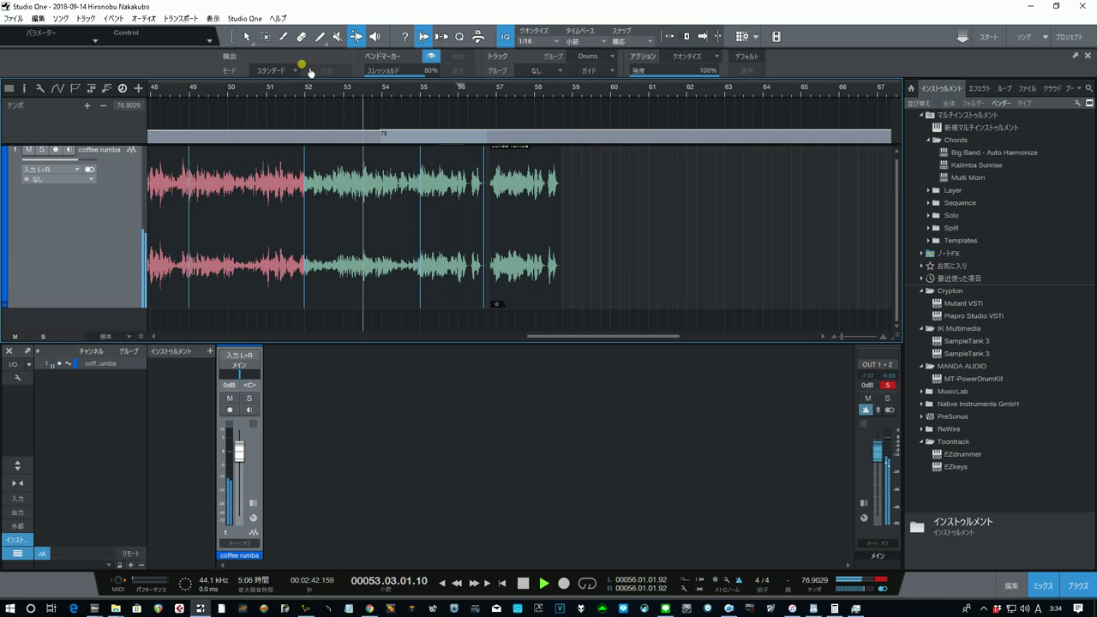
Step: Audition from between bars 49 and 50, and add a bend marker just after bar 50, pulling it earlier onto the bar line
left_click(204, 84)
left_click(202, 93)
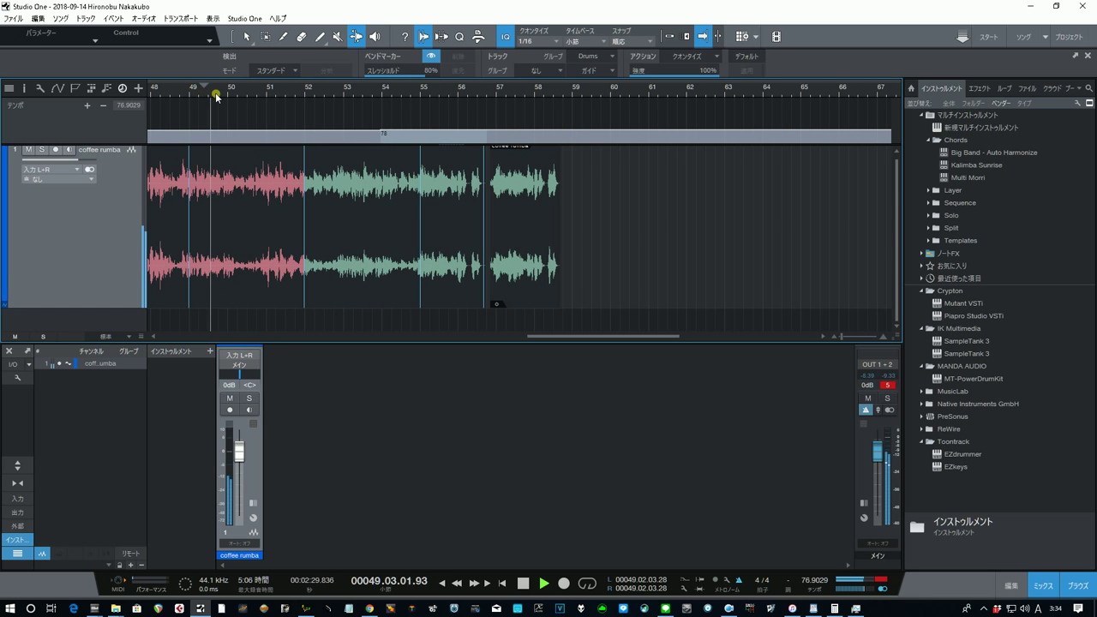
left_click_drag(216, 96, 216, 100)
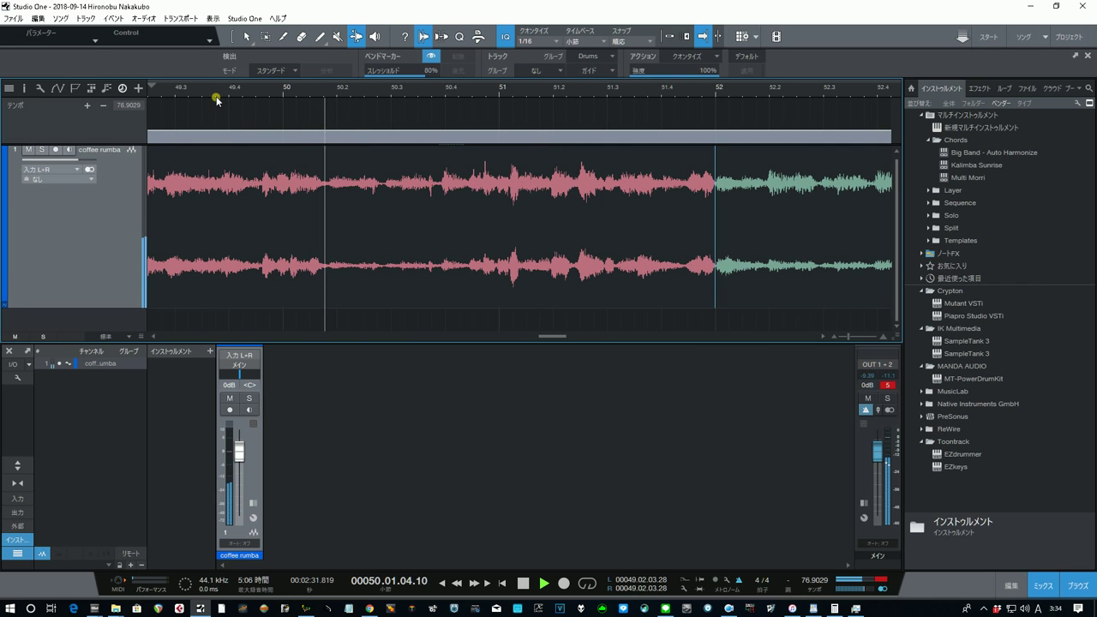
left_click(290, 236)
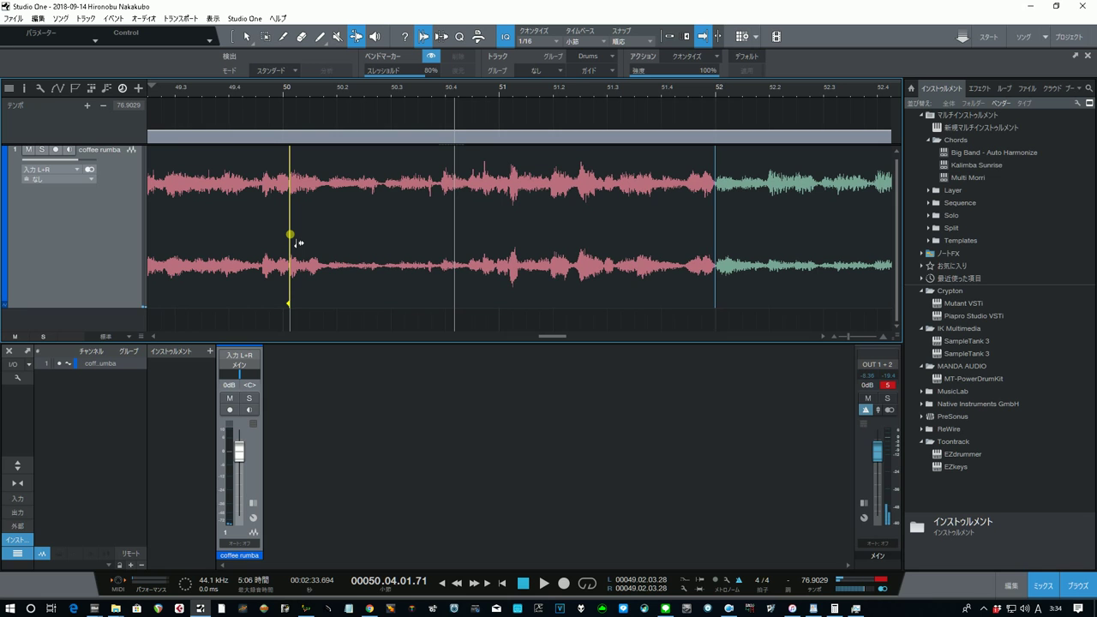
left_click_drag(298, 244, 292, 250)
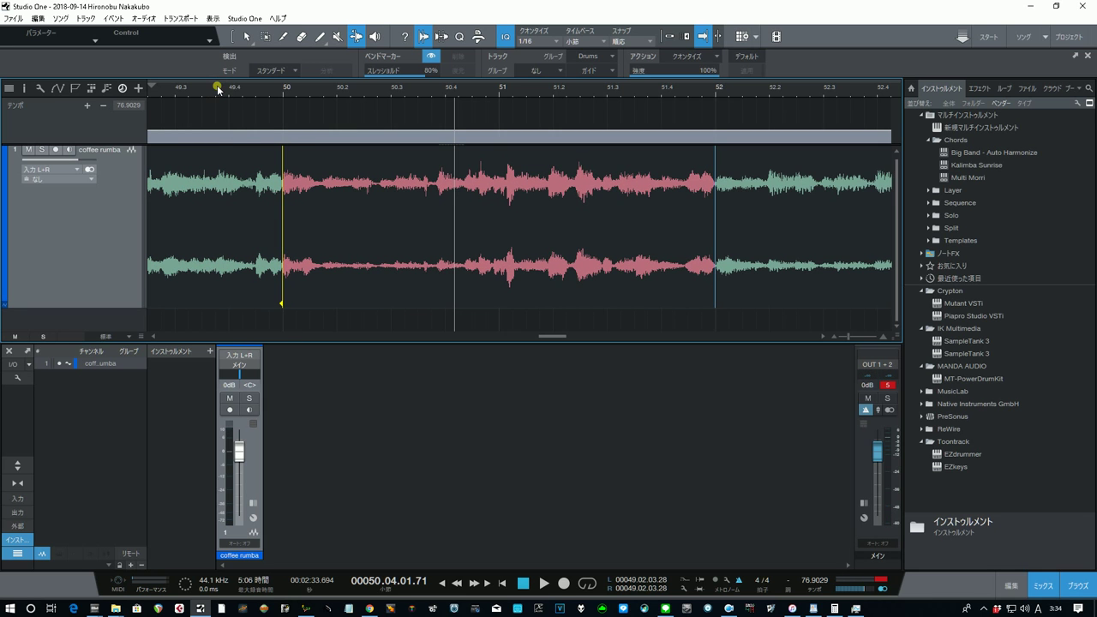
Step: Audition through bar 51 and add a bend marker at the transient just after its start, pulling it earlier onto the bar line
key("space")
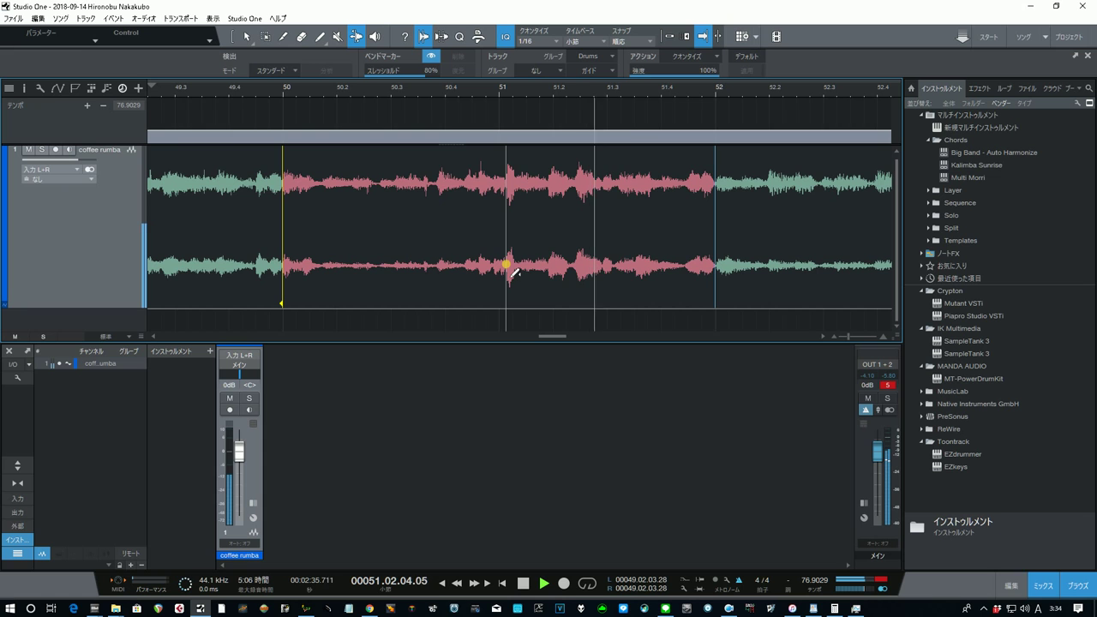
key("space")
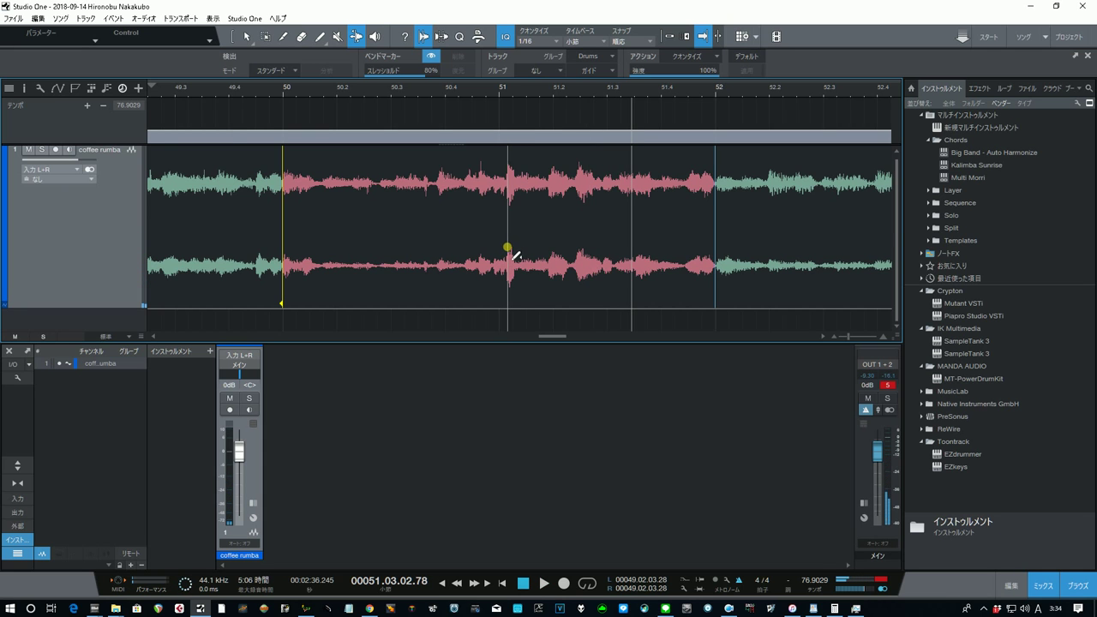
left_click_drag(514, 256, 506, 267)
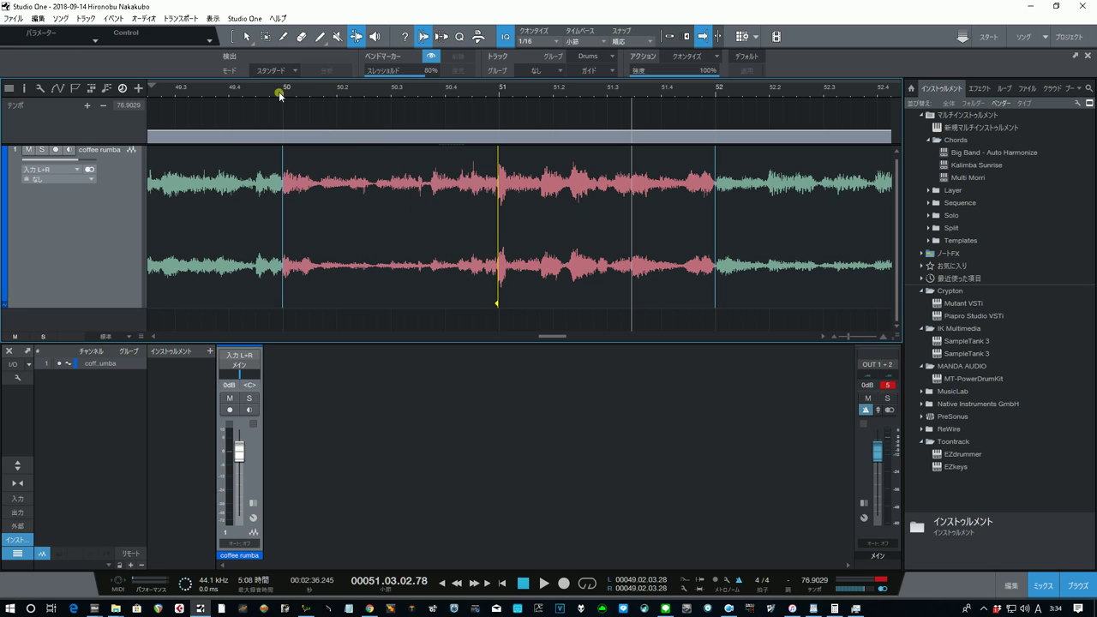
Step: Audition from about beat 50.4 into bar 54, and add a bend marker just after beat 53.3, moving it earlier onto the beat
left_click(443, 91)
key("space")
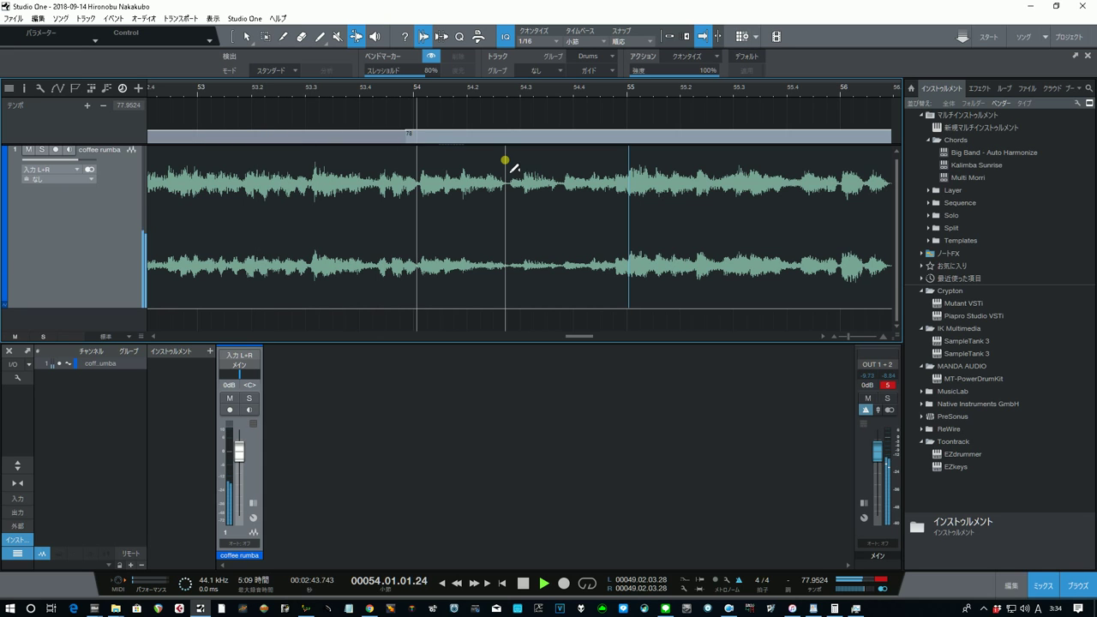
key("space")
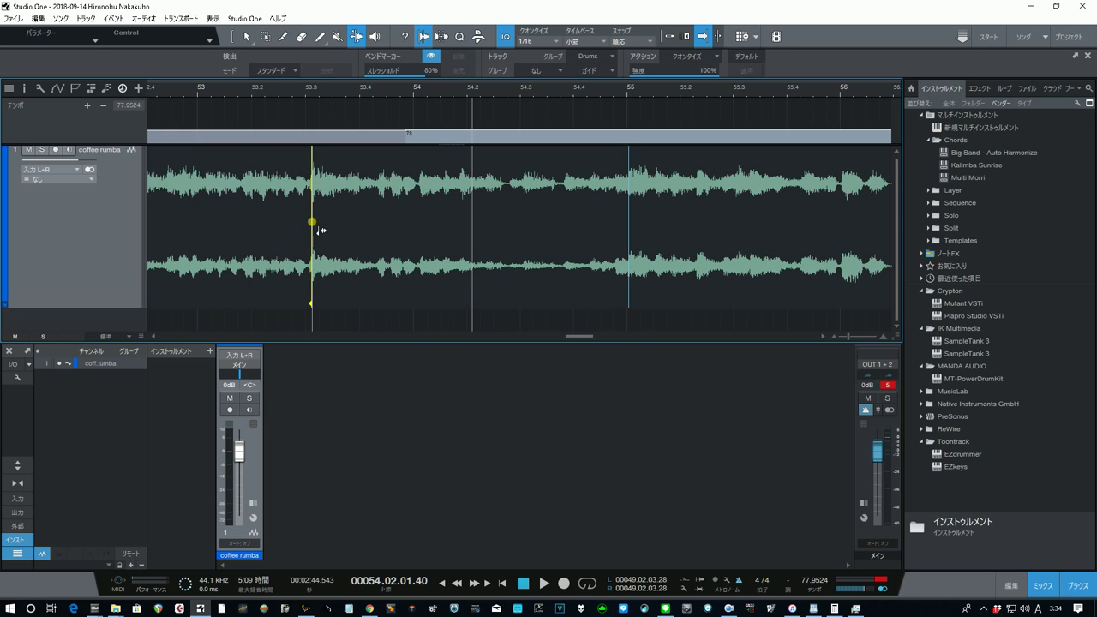
left_click_drag(314, 234, 310, 234)
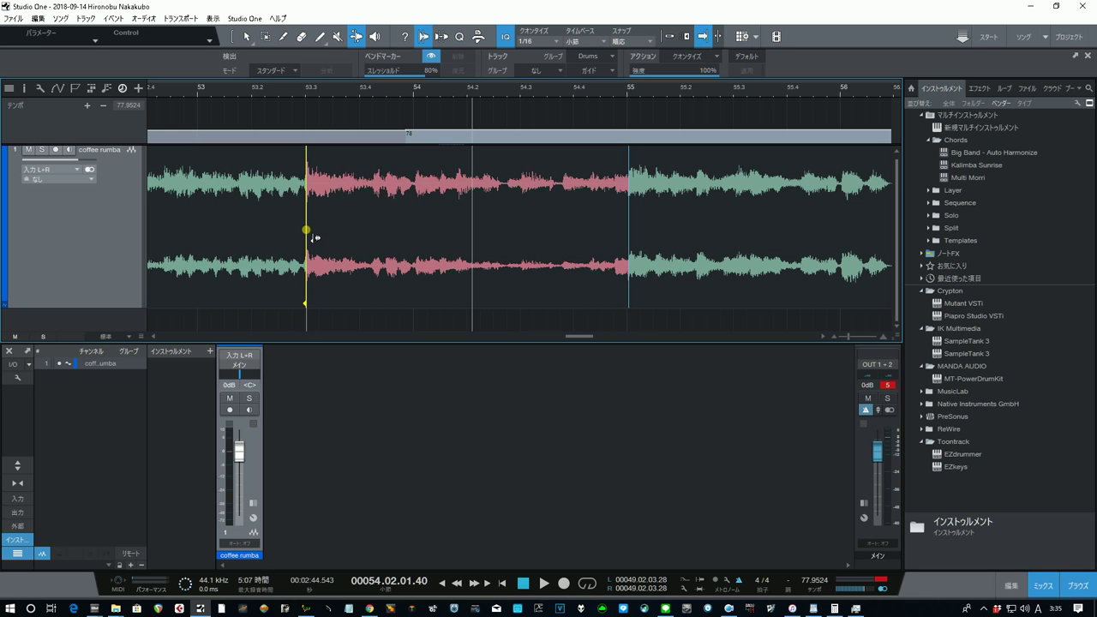
Step: Audition from just after bar 53, and add a bend marker just after bar 54, pulling it earlier onto the bar line
left_click(217, 90)
key("space")
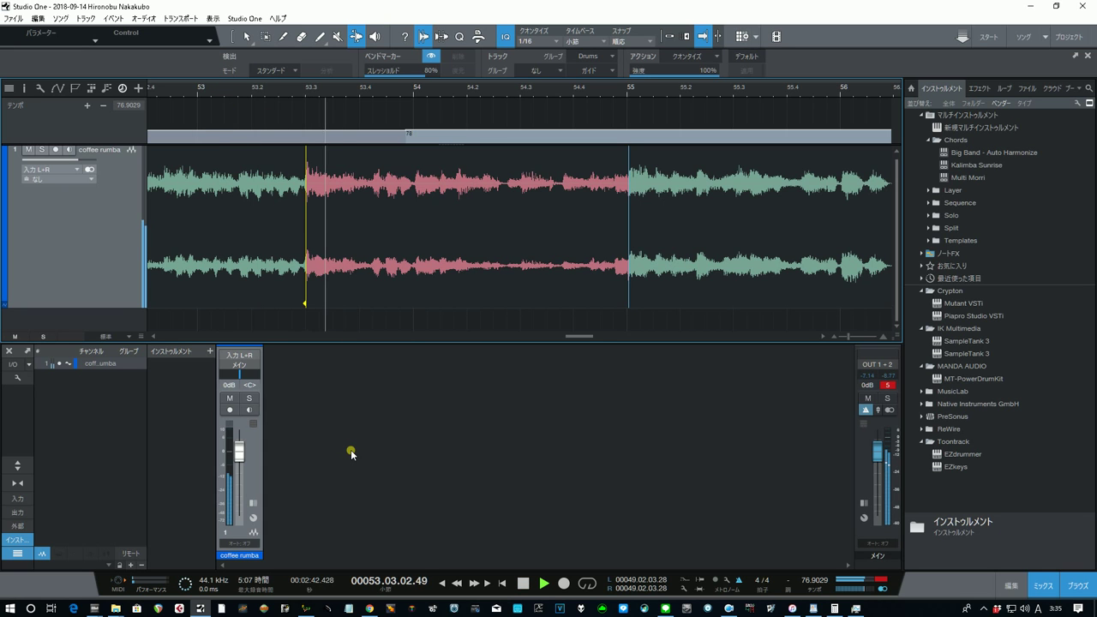
key("space")
left_click(417, 202)
left_click_drag(424, 206, 420, 220)
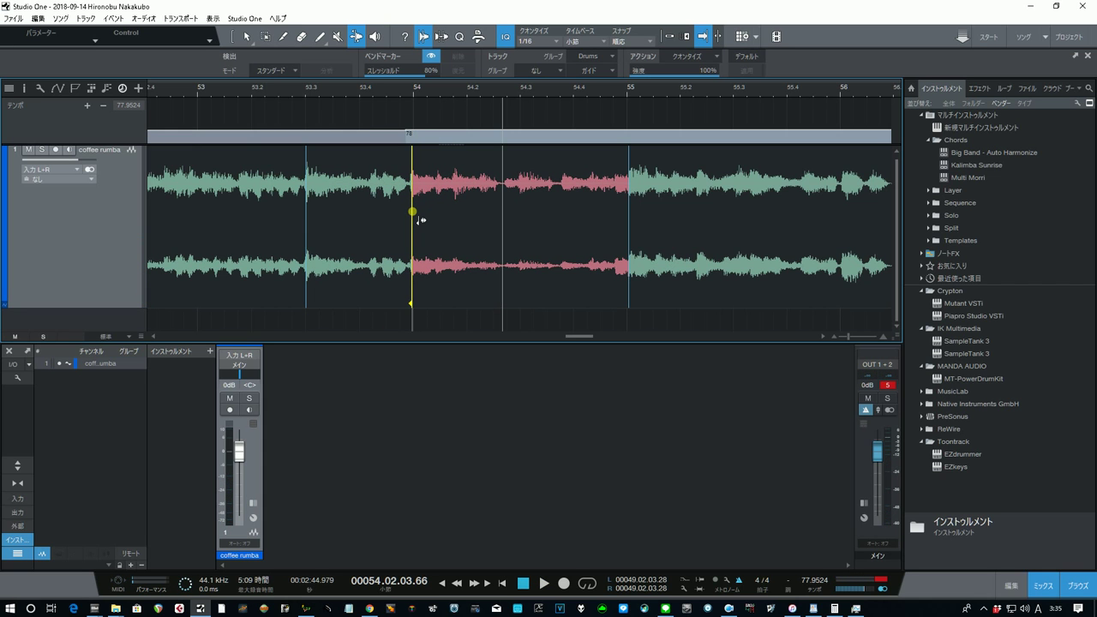
Step: Audition from about beat 53.4 through the end of the audio after beat 58.3
left_click(359, 89)
key("space")
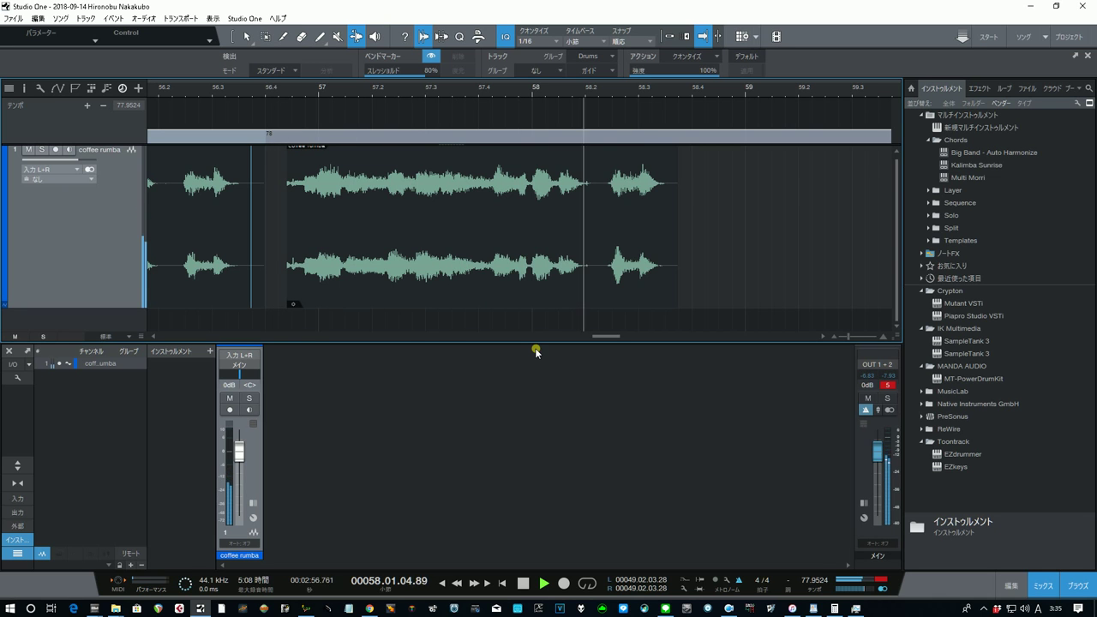
key("space")
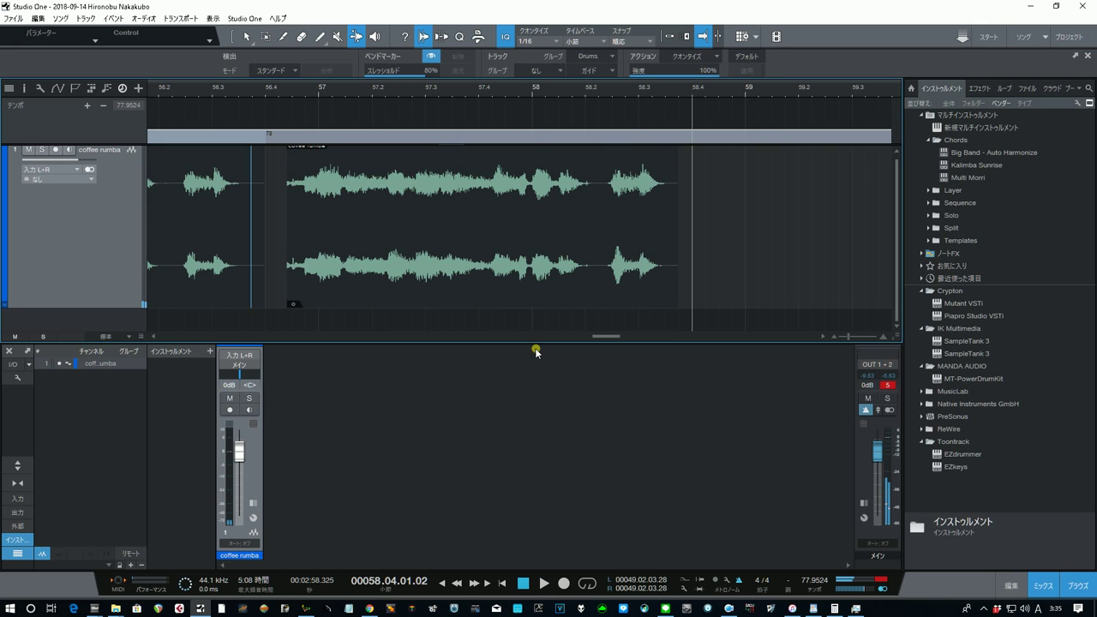